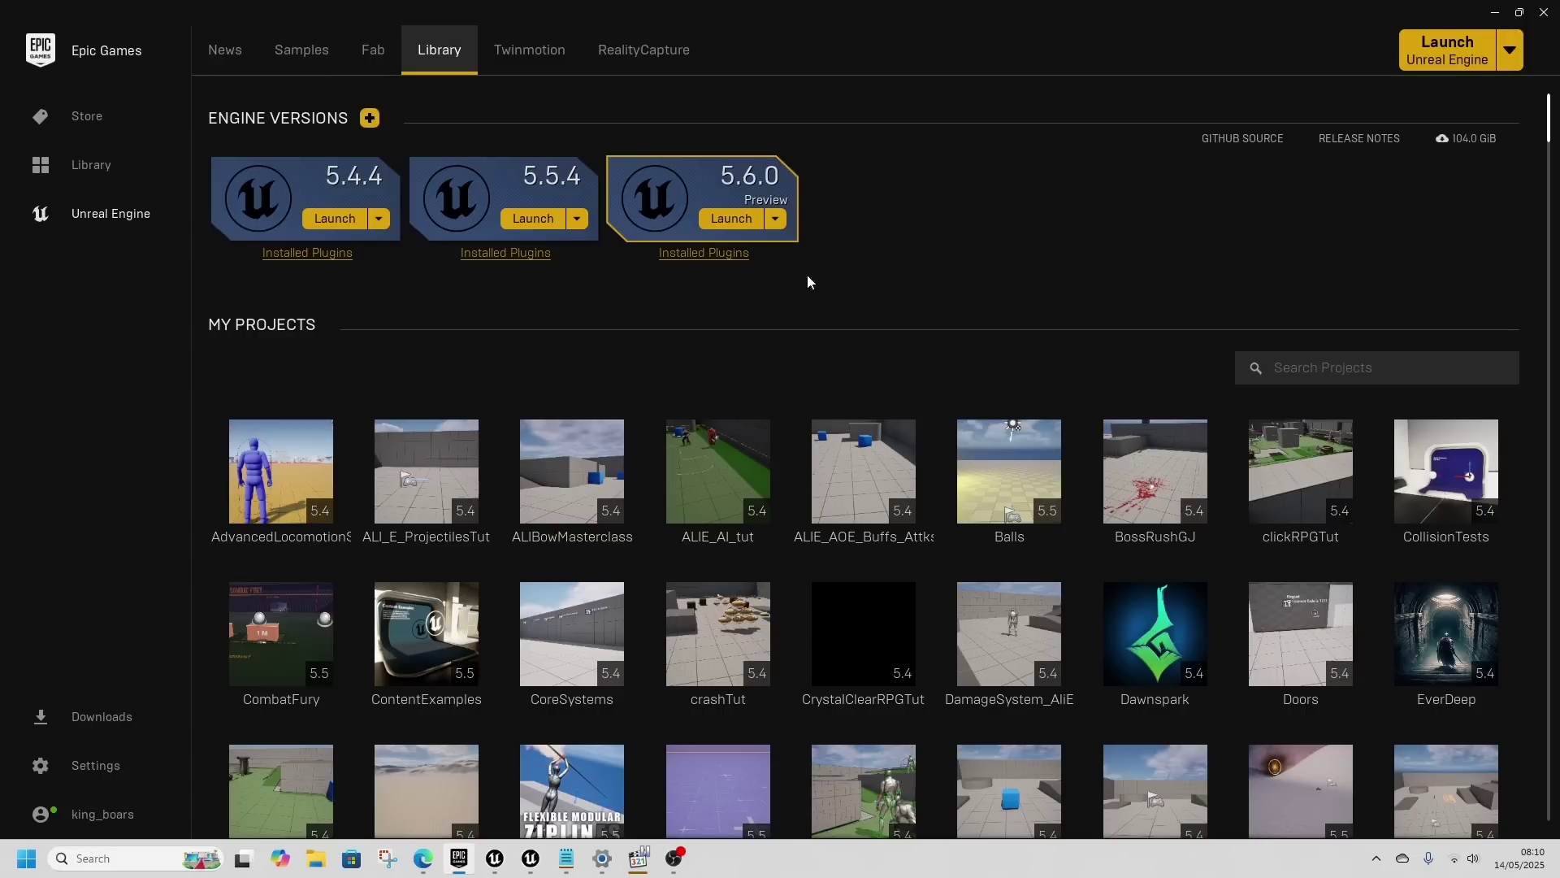
# Step: Minimize the Epic Games Launcher and look through the scale, rotation, grid and surface snapping options of the viewport
pyautogui.click(1503, 12)
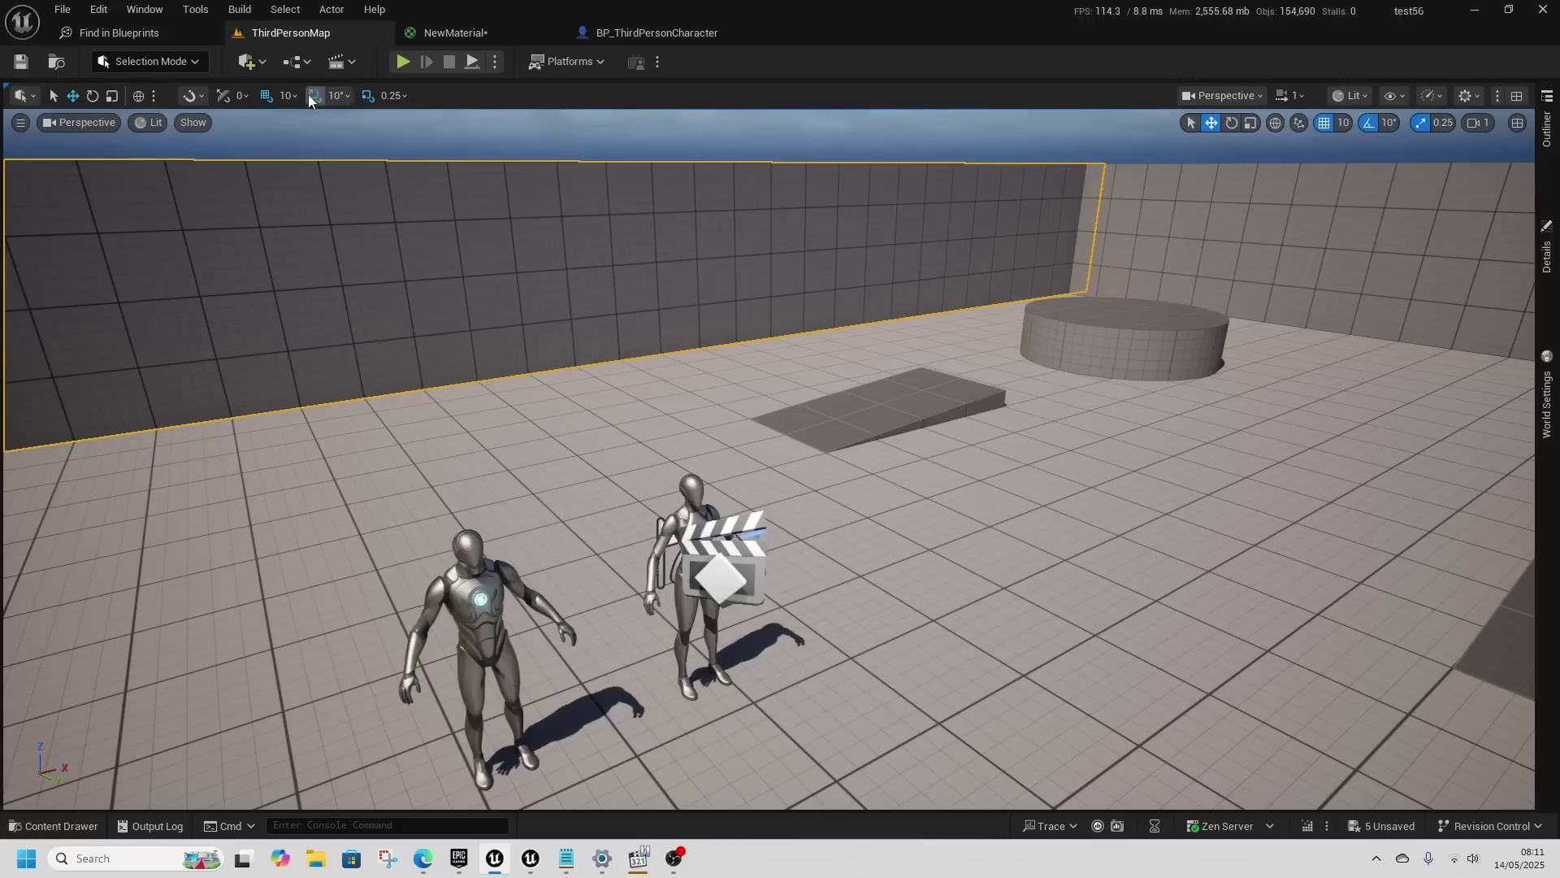
pyautogui.click(395, 96)
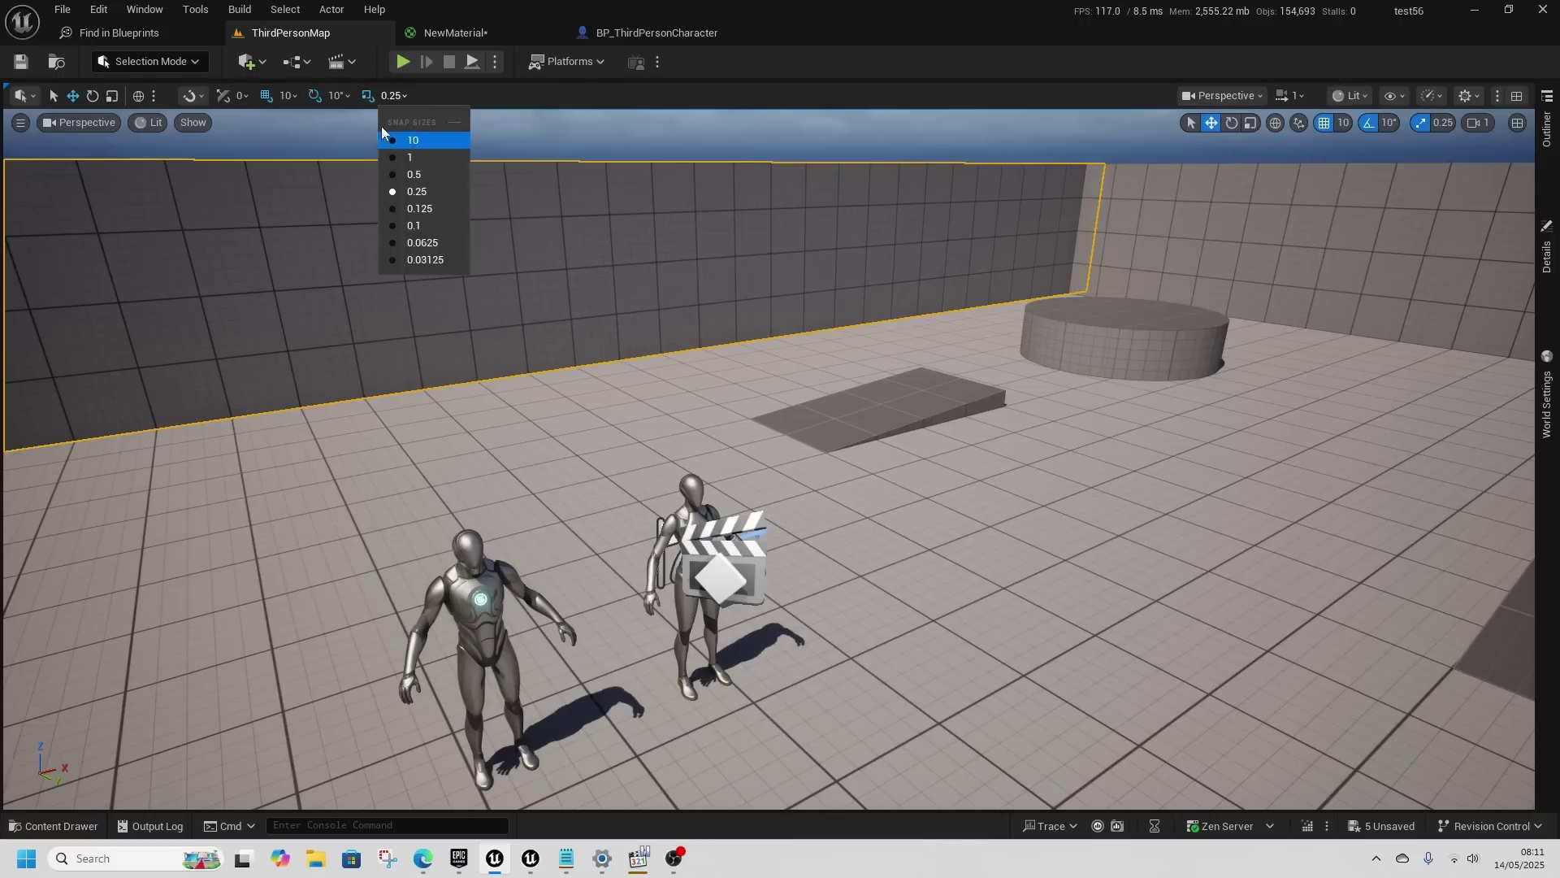
pyautogui.click(348, 96)
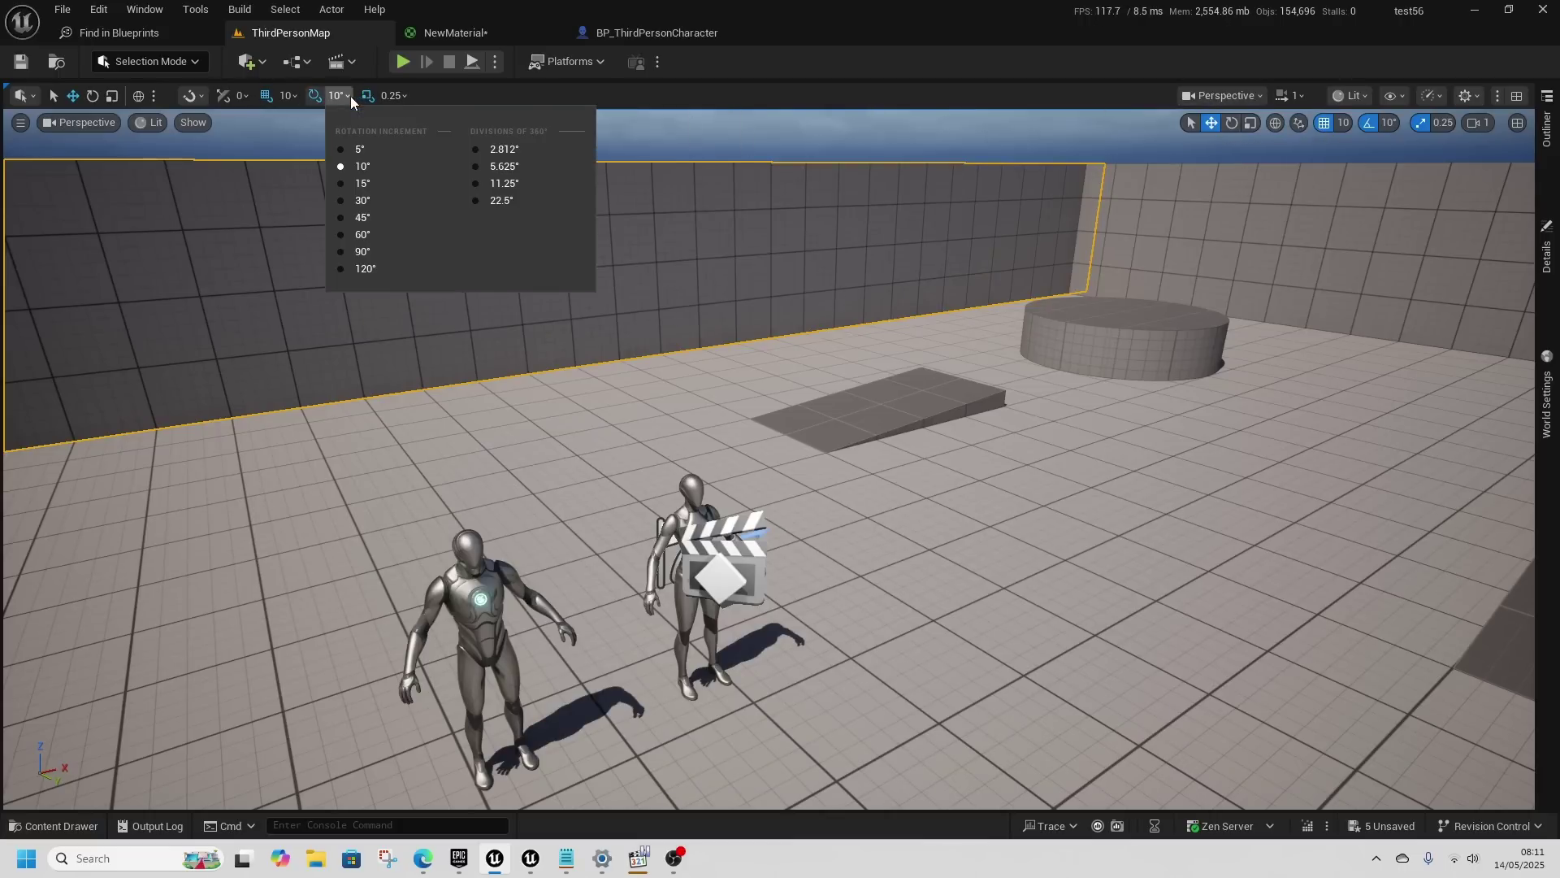
pyautogui.click(289, 95)
pyautogui.click(201, 96)
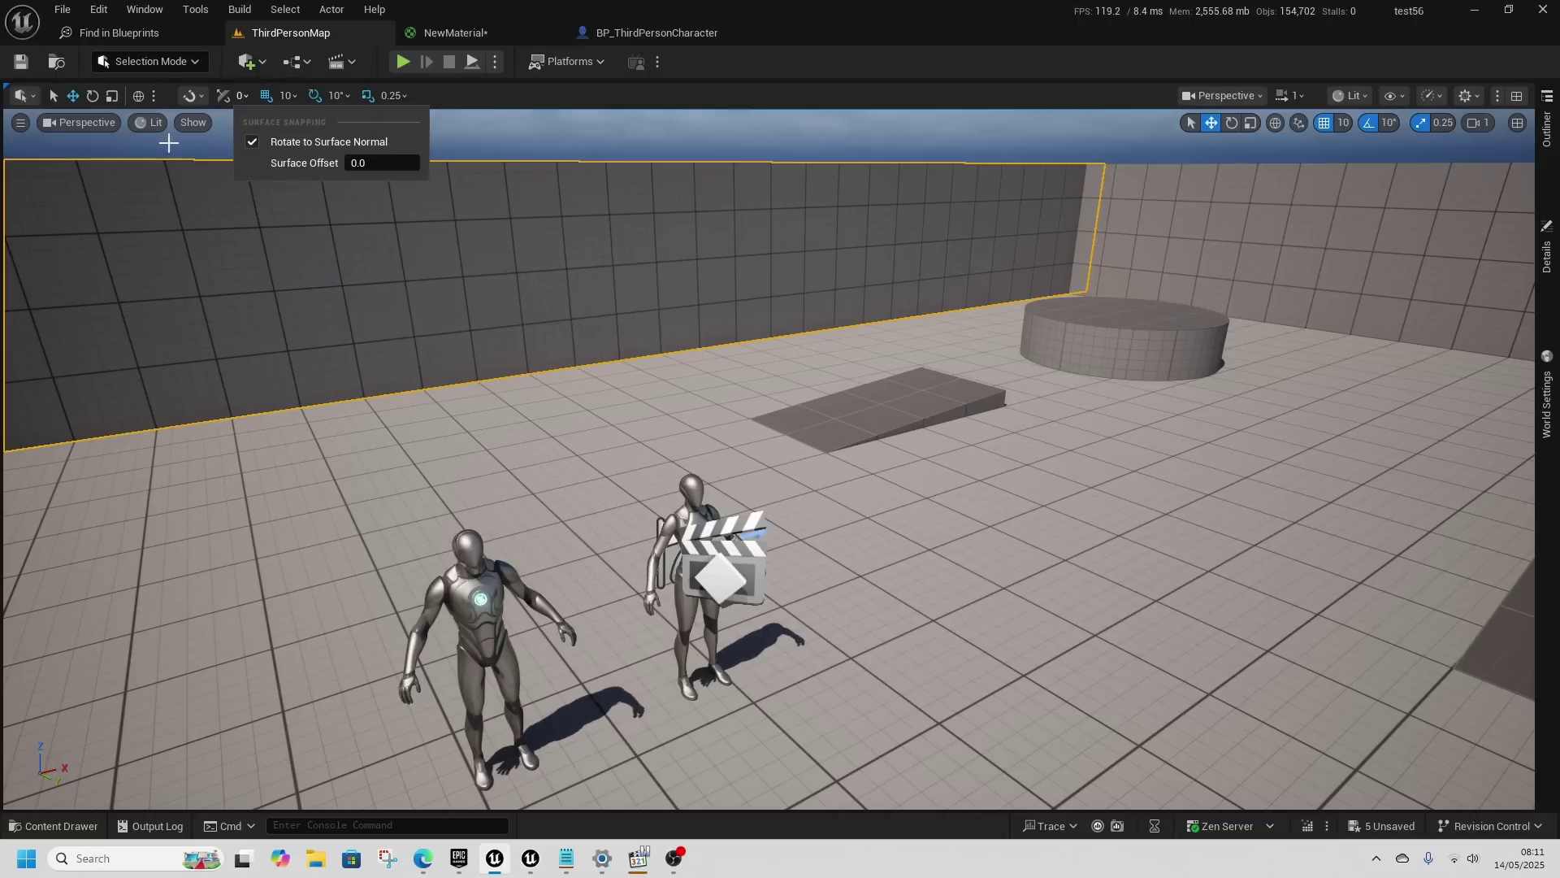
pyautogui.click(402, 542)
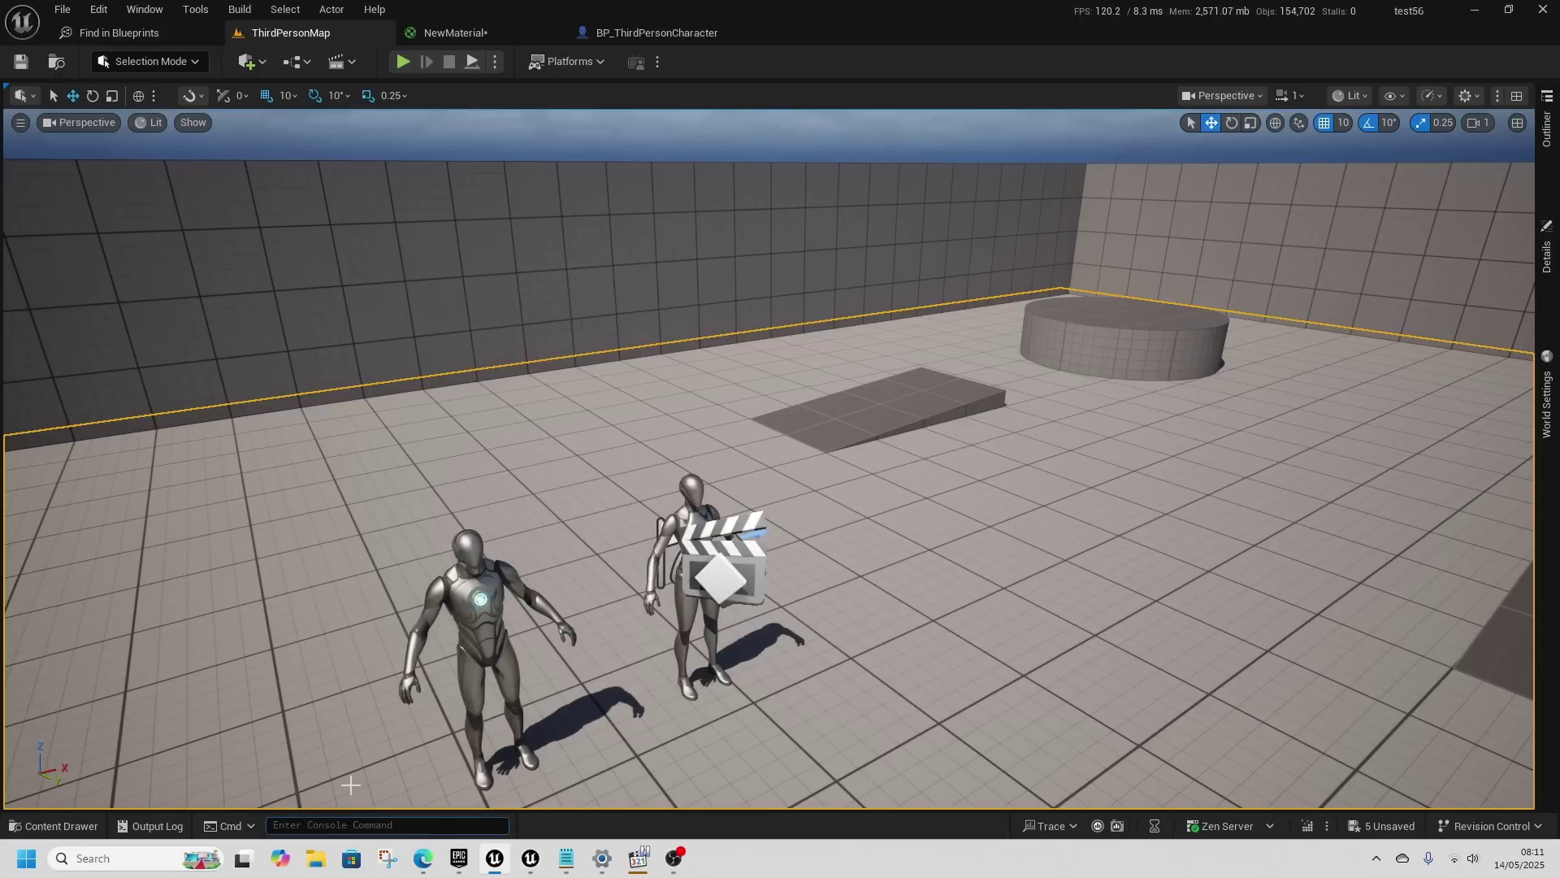
# Step: Run the recalled console command ToolMenusViewportToolbars 0 to display only the old viewport toolbar
pyautogui.press('Up')
pyautogui.press('Up')
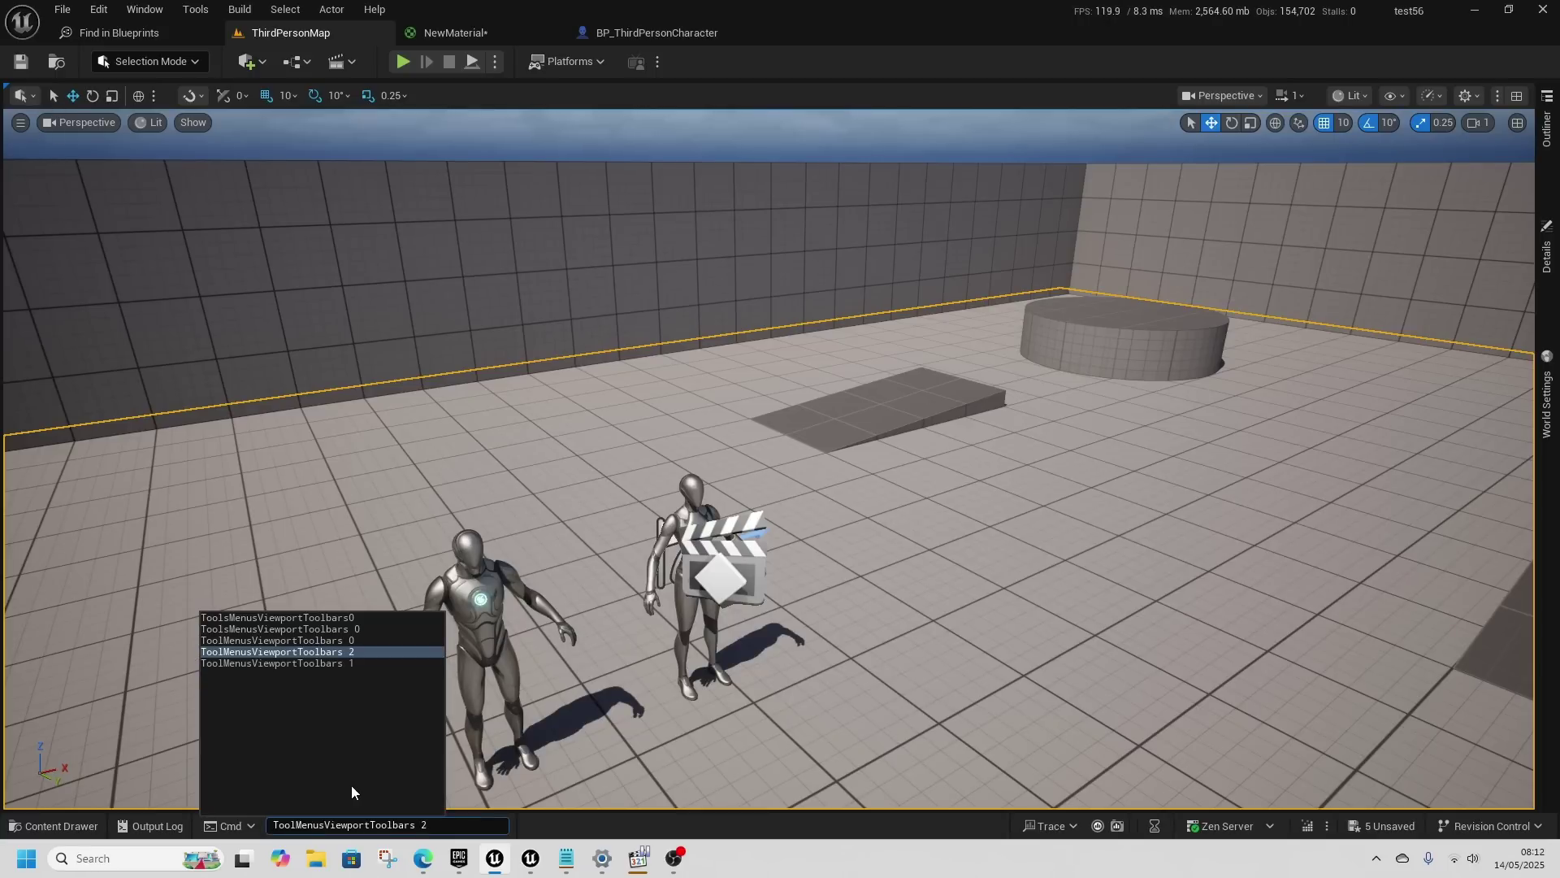
pyautogui.press('Up')
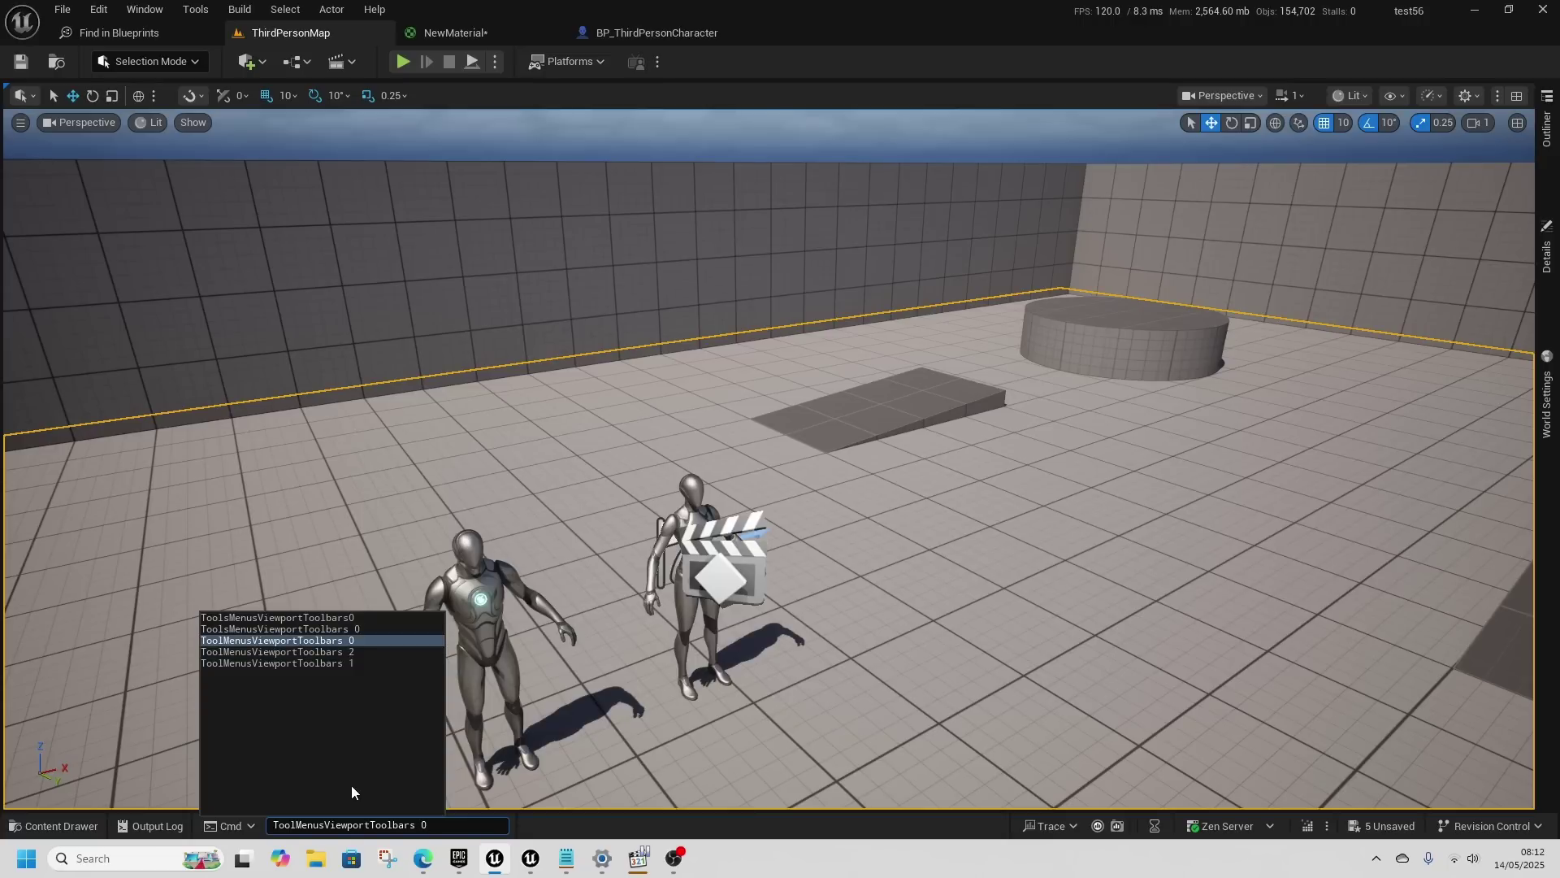
pyautogui.press('Return')
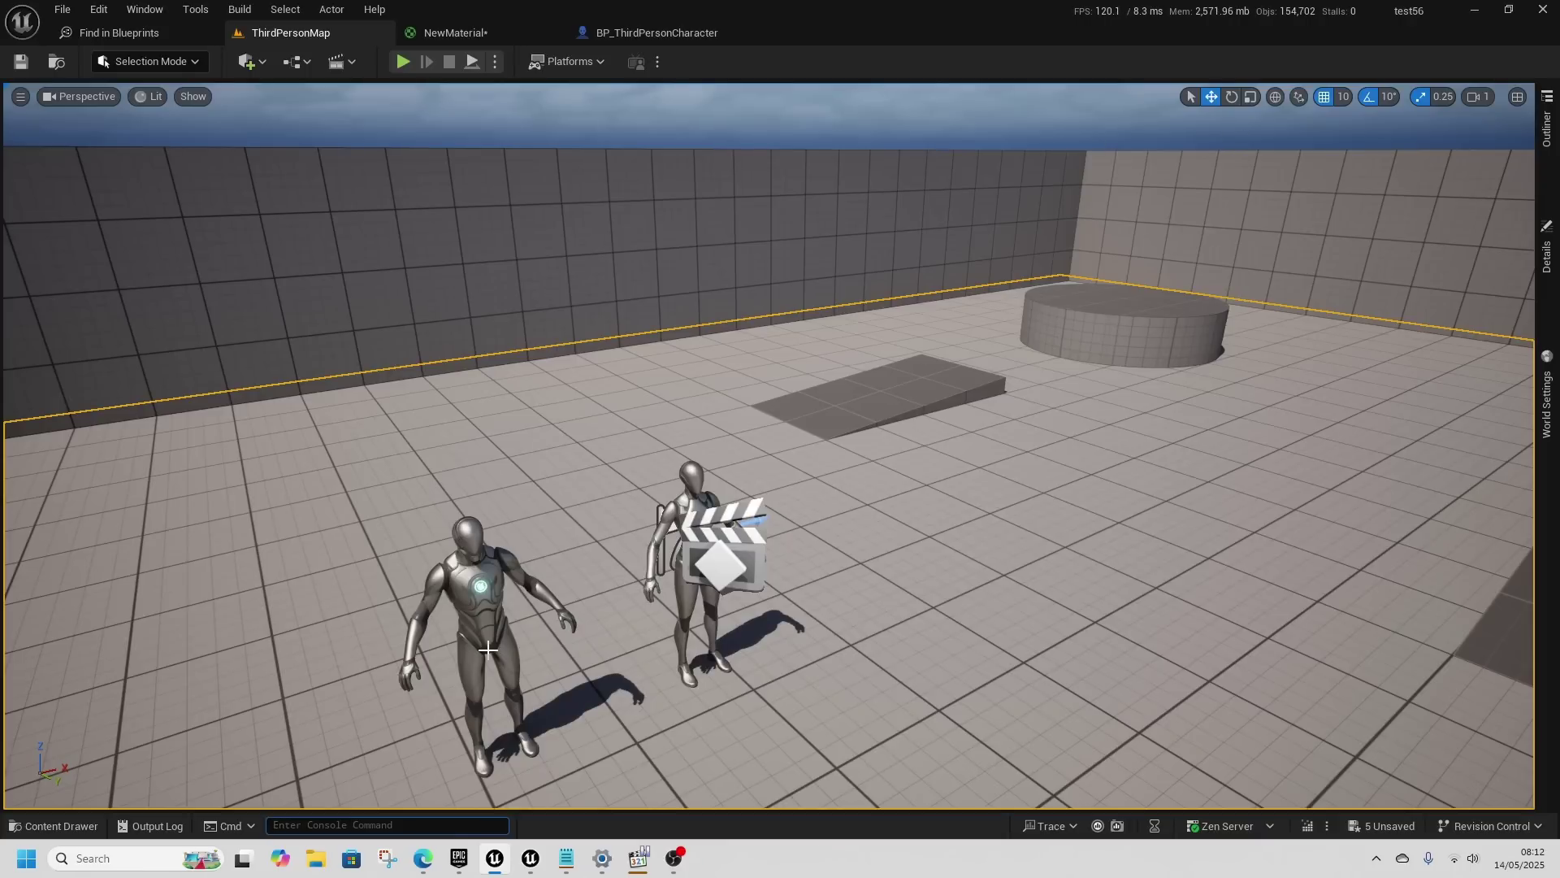
# Step: Run the recalled console command ToolMenusViewportToolbars 2 to display only the new viewport toolbar
pyautogui.press('Up')
pyautogui.press('Up')
pyautogui.press('Up')
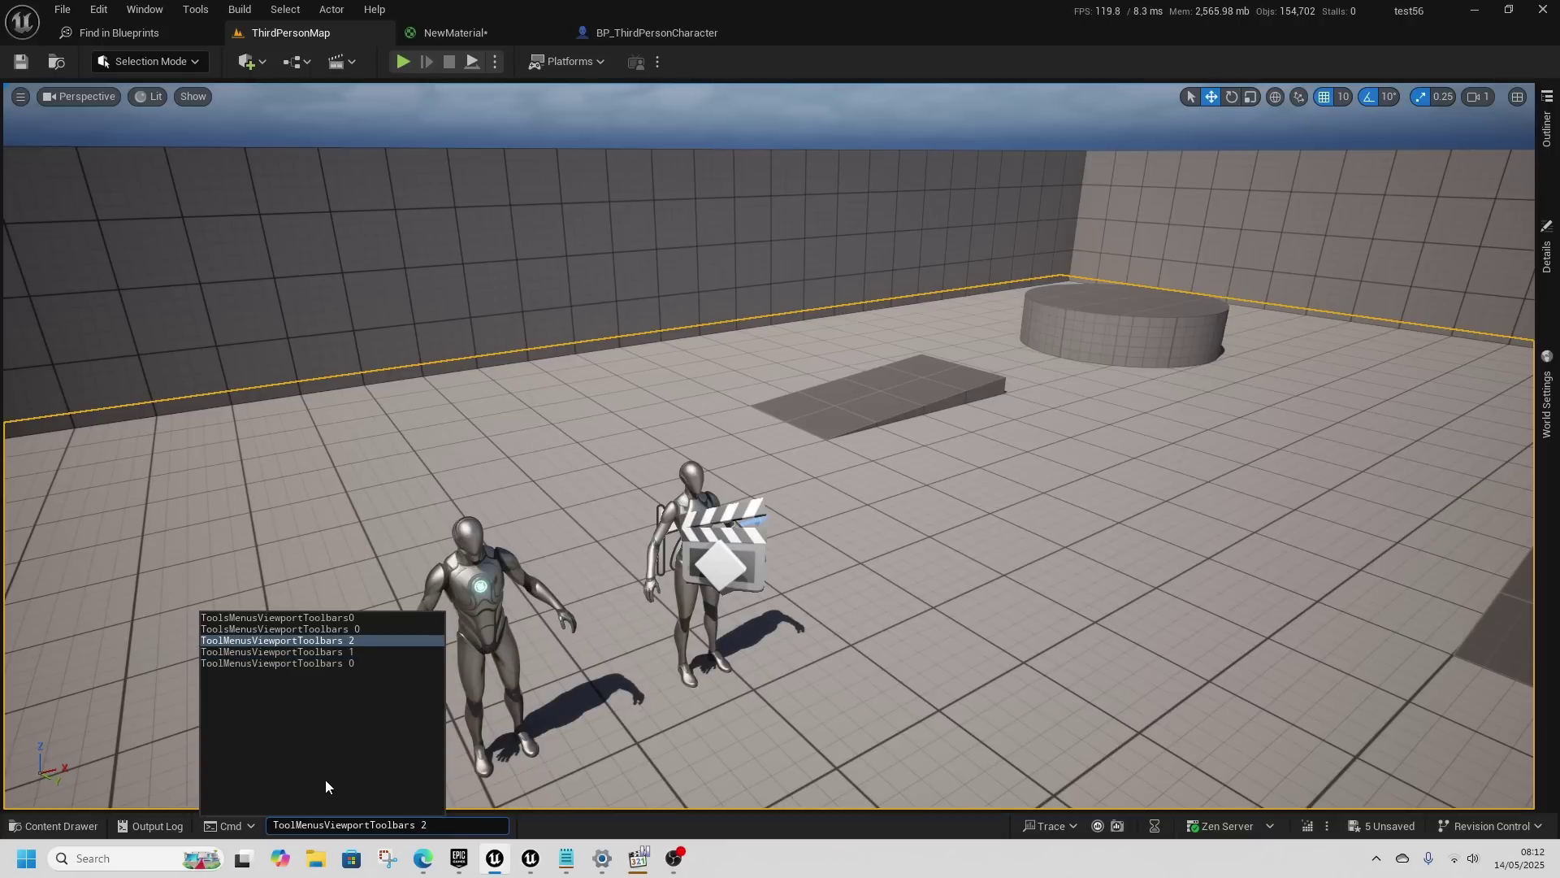
pyautogui.press('Return')
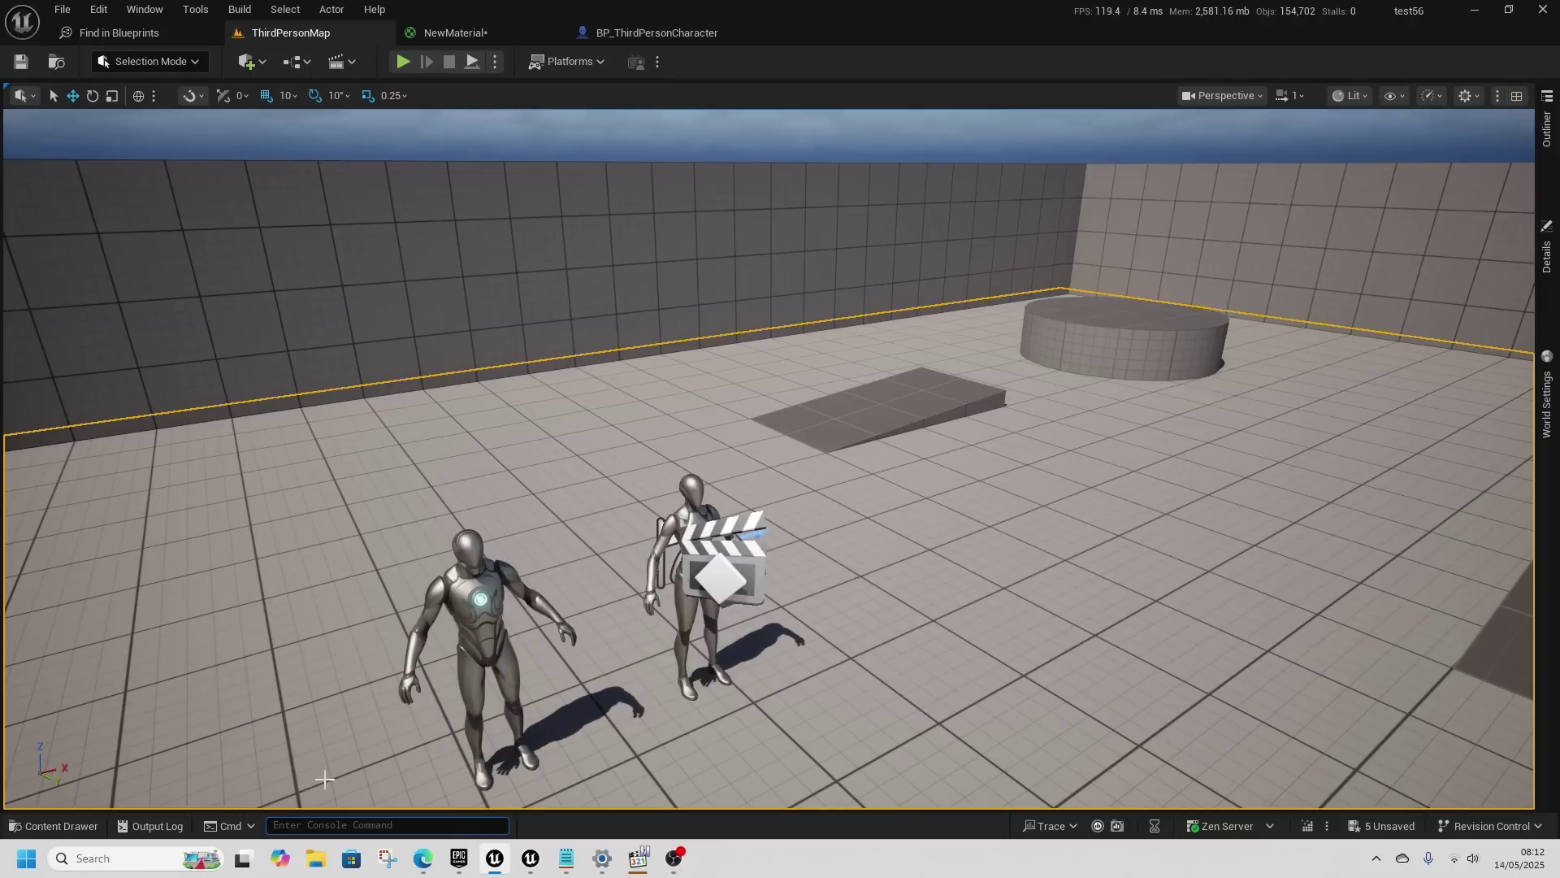
# Step: Run the recalled console command ToolMenusViewportToolbars 1 to display both the old and new viewport toolbars
pyautogui.press('Up')
pyautogui.press('Up')
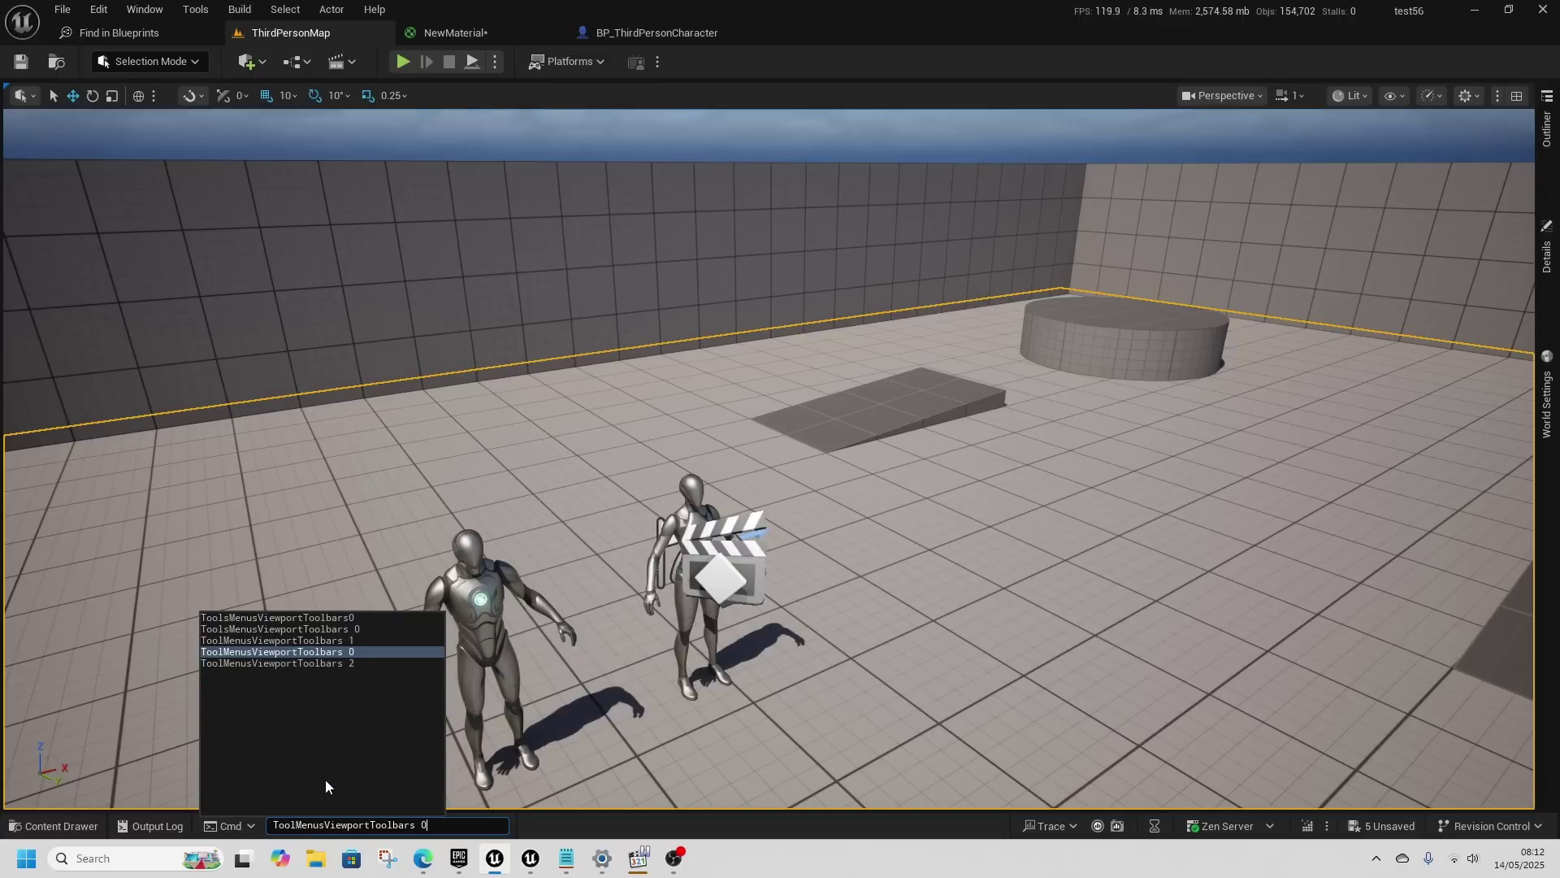
pyautogui.press('Up')
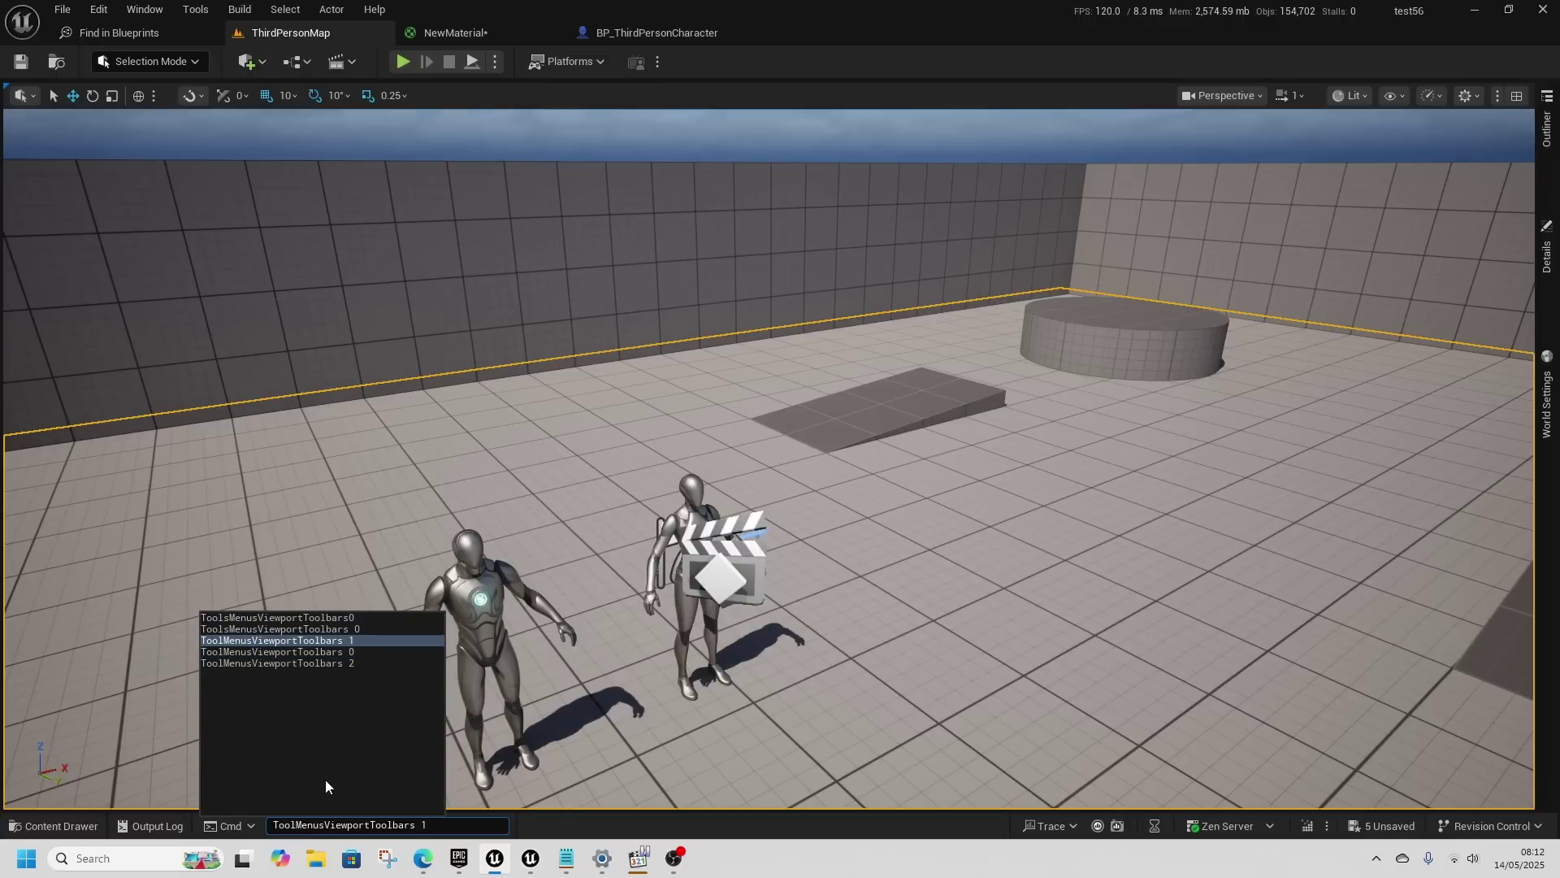
pyautogui.press('Return')
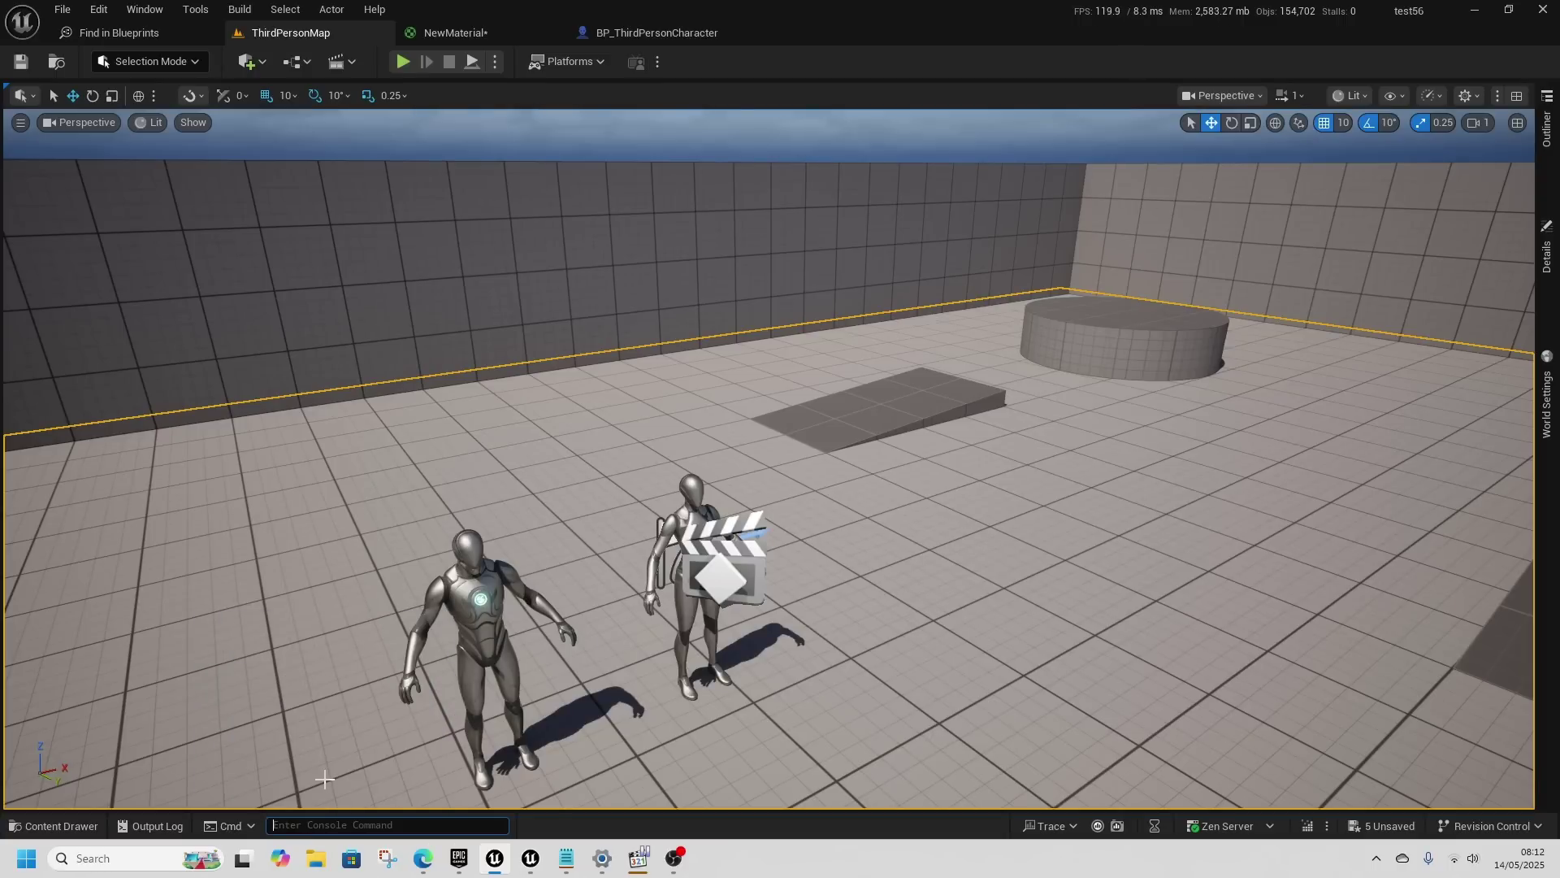
# Step: Switch the viewport back to only the new toolbar with the recalled console command ToolMenusViewportToolbars 2
pyautogui.press('Up')
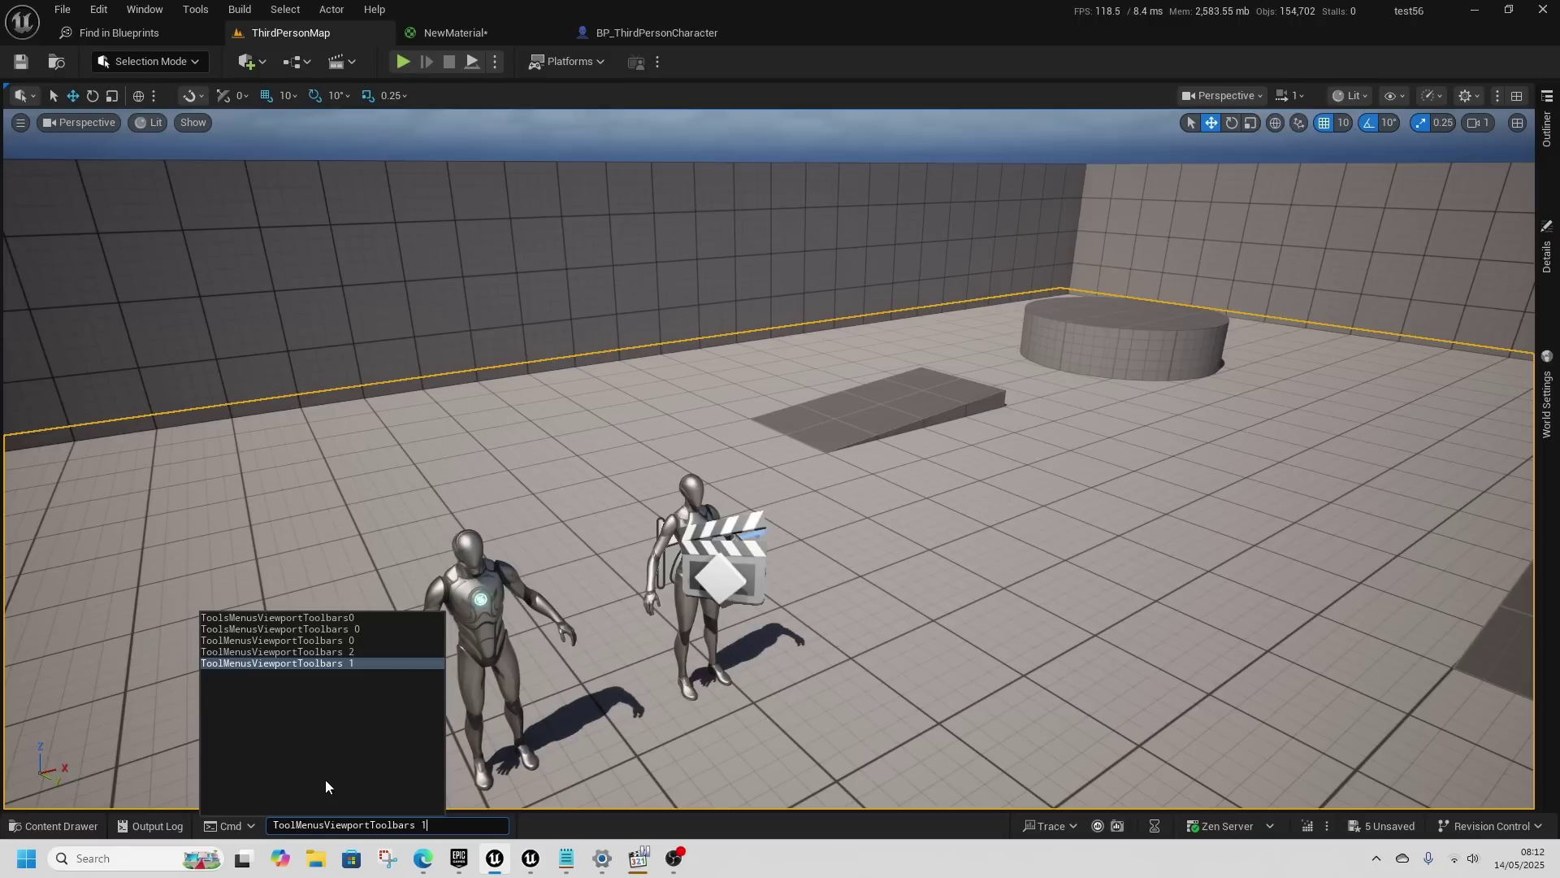
pyautogui.press('Up')
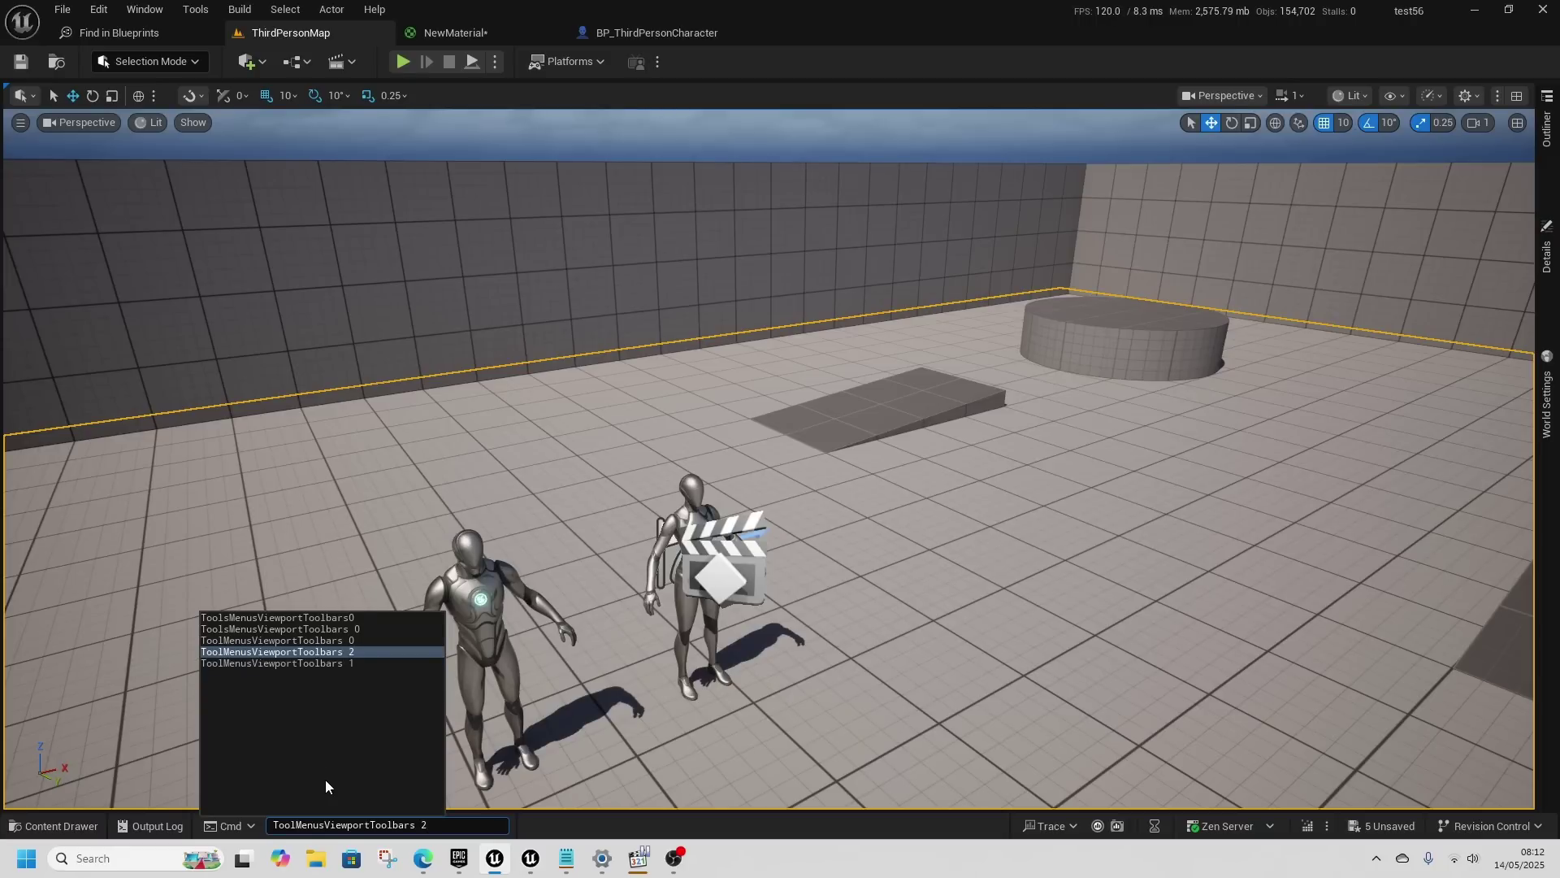
pyautogui.press('Down')
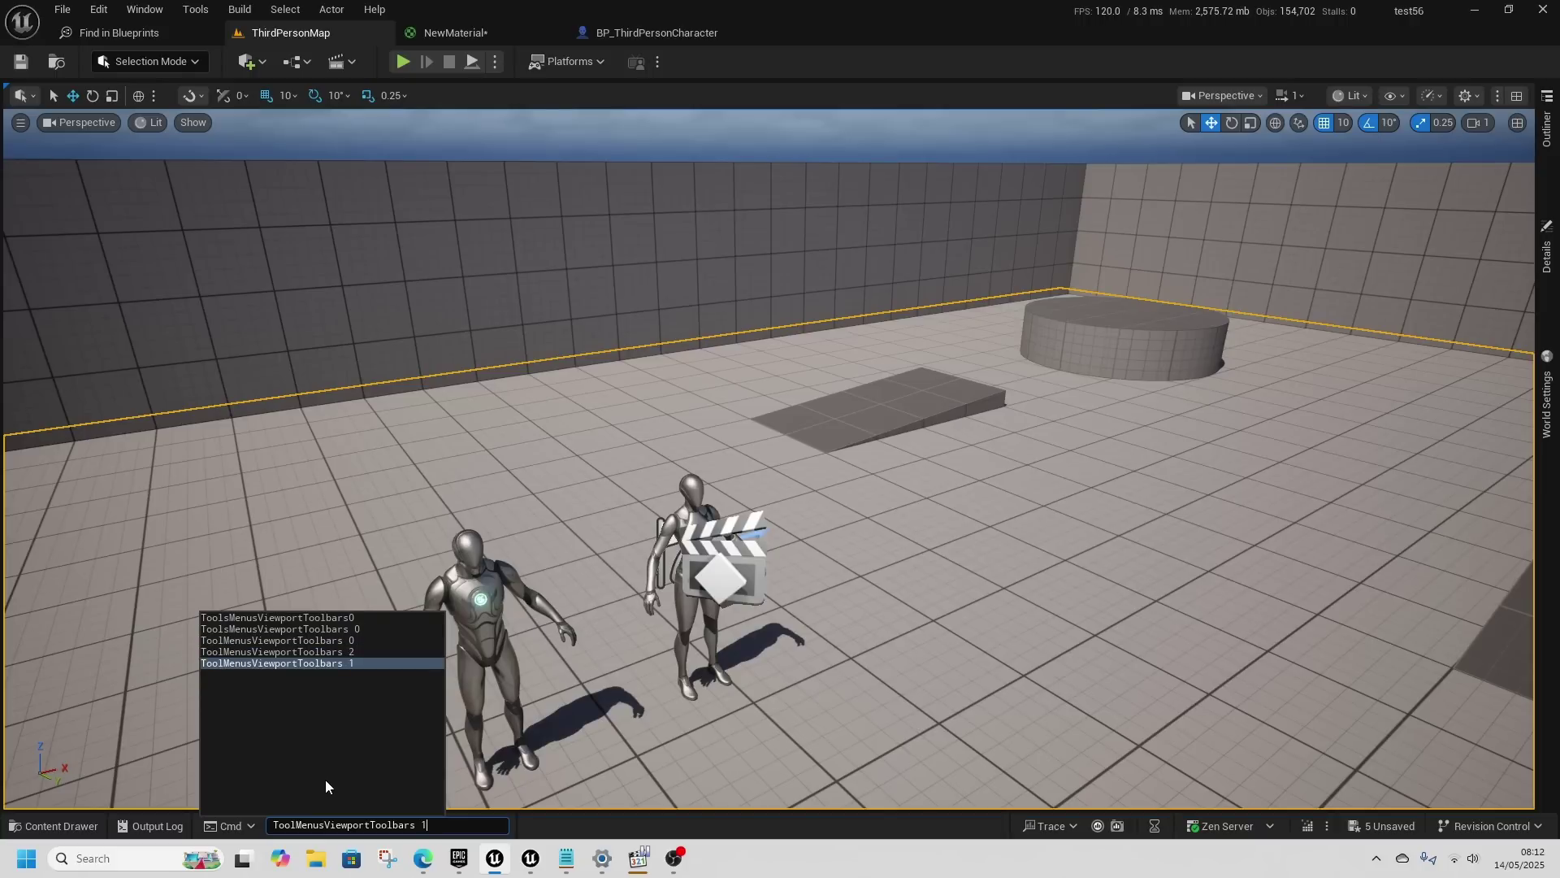
pyautogui.press('Up')
pyautogui.press('Up')
pyautogui.press('Return')
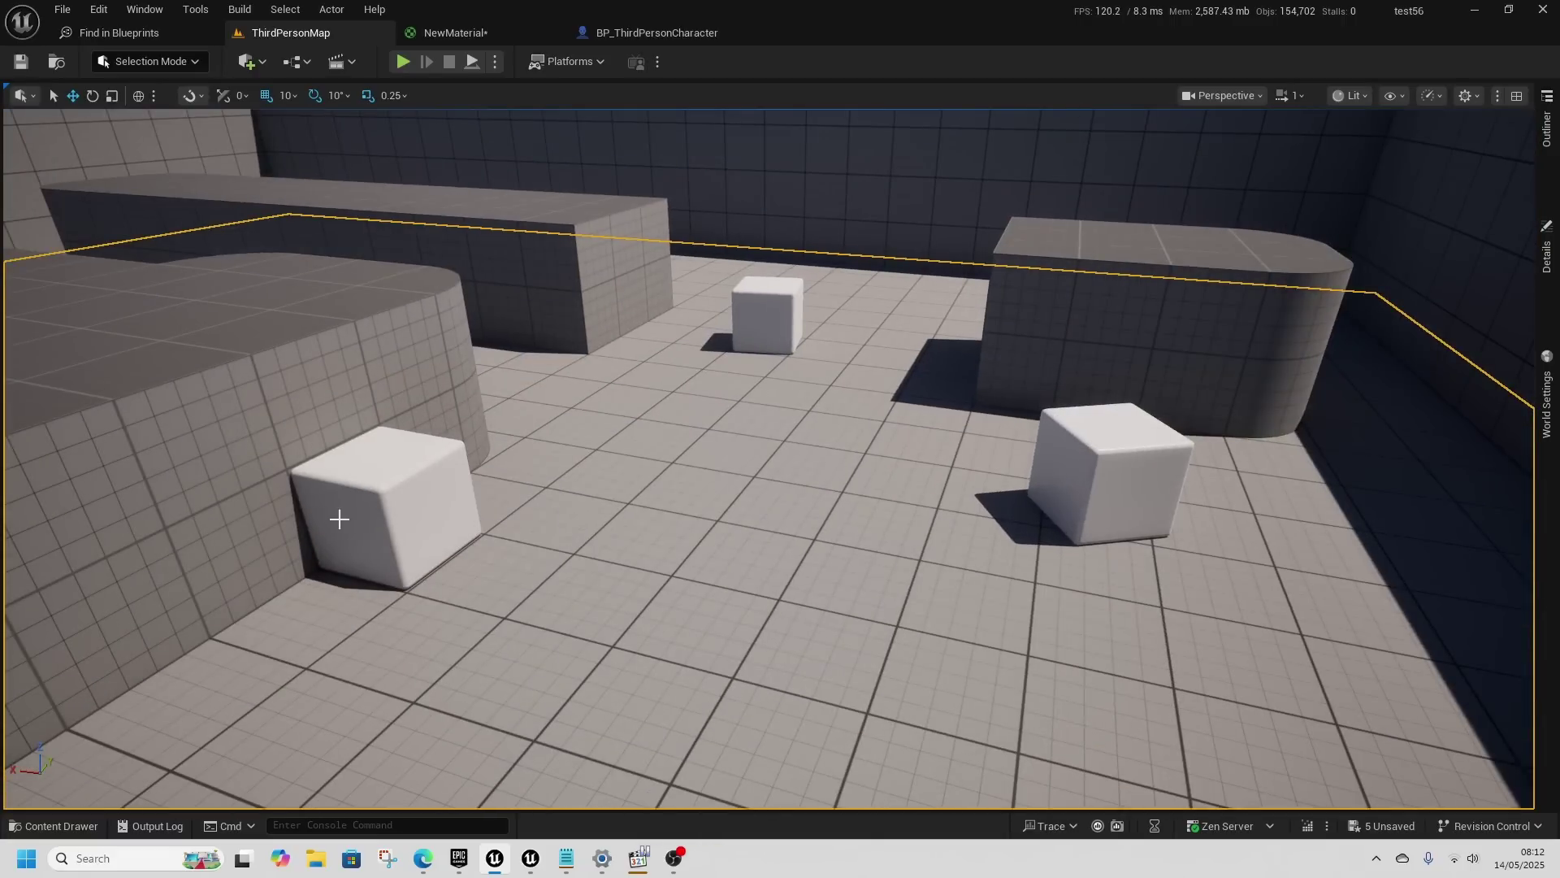
# Step: Lift the white cube beside the large rounded block to about X 950, Y 2150, Z 250 and show its details
pyautogui.click(374, 522)
pyautogui.moveTo(358, 496); pyautogui.dragTo(660, 216)
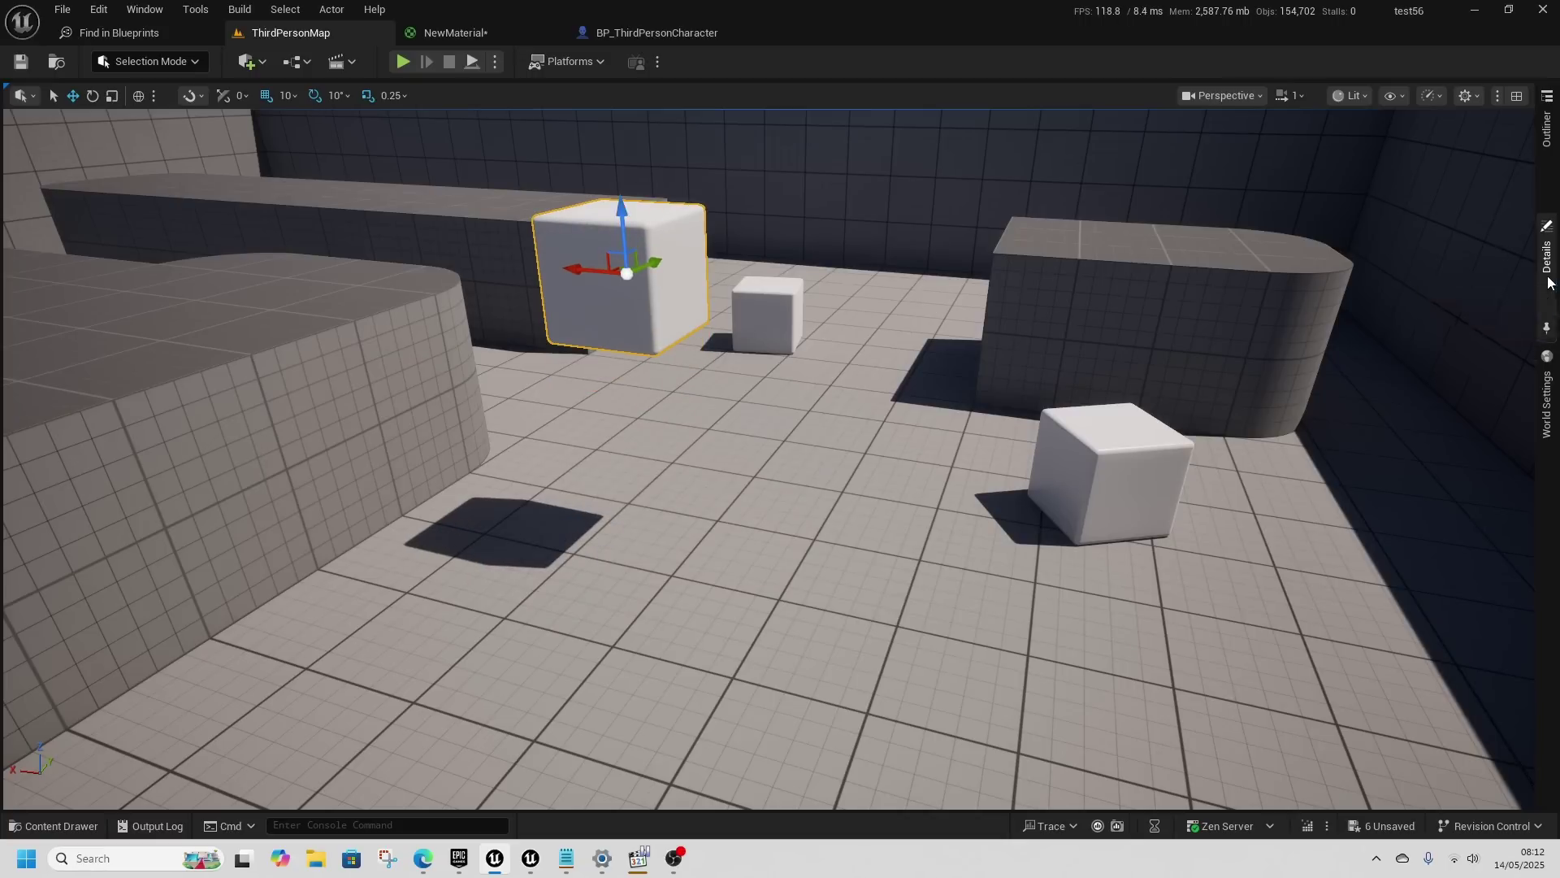
pyautogui.click(1546, 250)
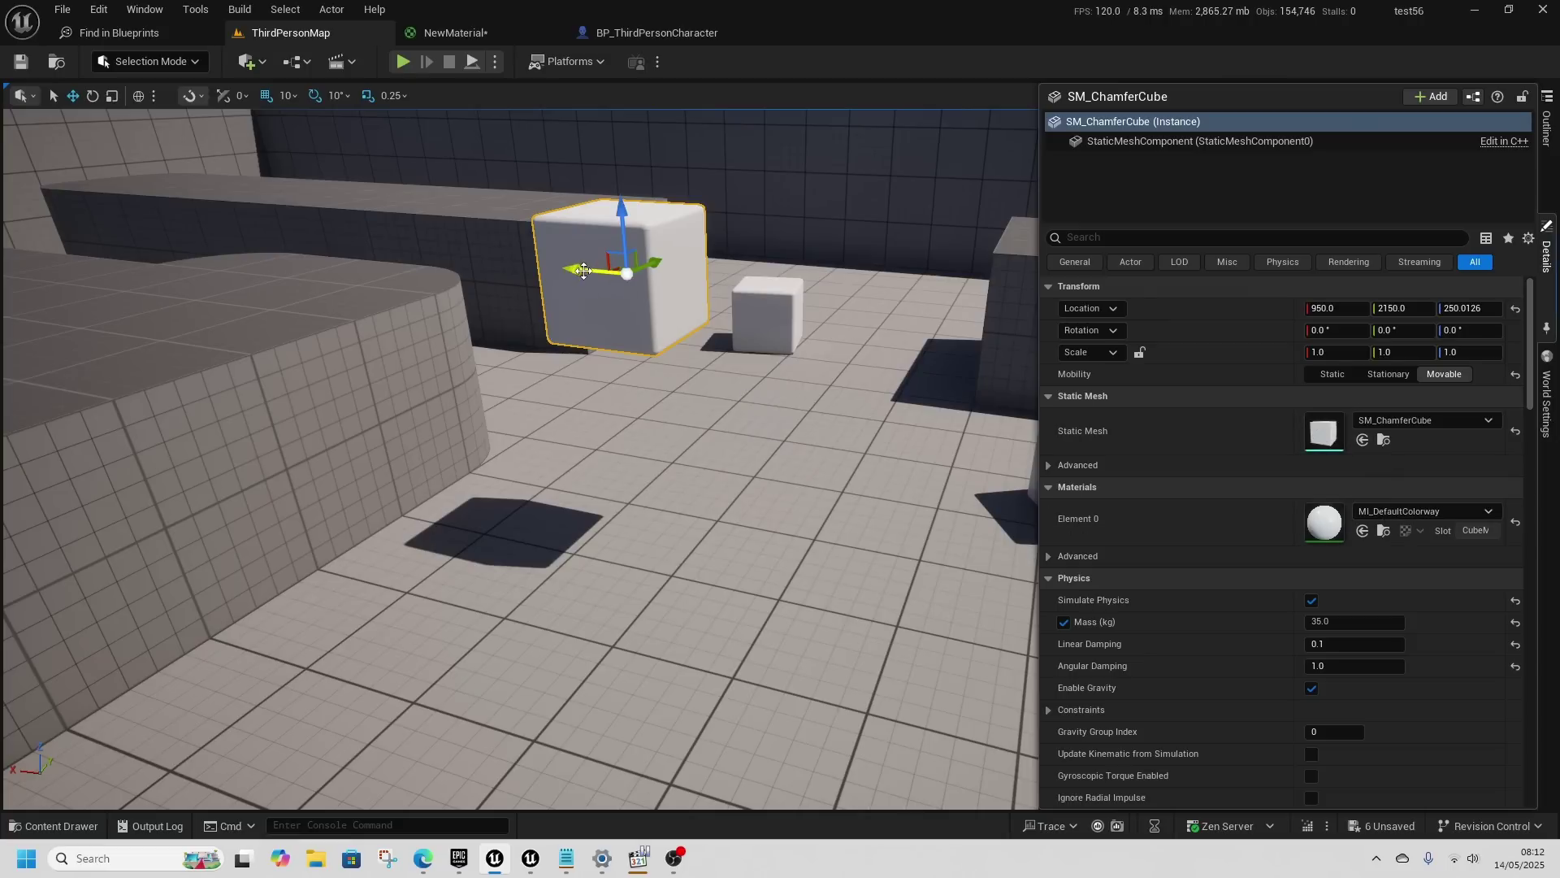
# Step: Slide the raised white cube a short way across the room along its movement axes
pyautogui.moveTo(585, 269); pyautogui.dragTo(619, 274)
pyautogui.moveTo(619, 274)
pyautogui.mouseDown(button='right')
pyautogui.moveTo(341, 216)
pyautogui.moveTo(296, 240)
pyautogui.moveTo(611, 254)
pyautogui.mouseUp(button='right')
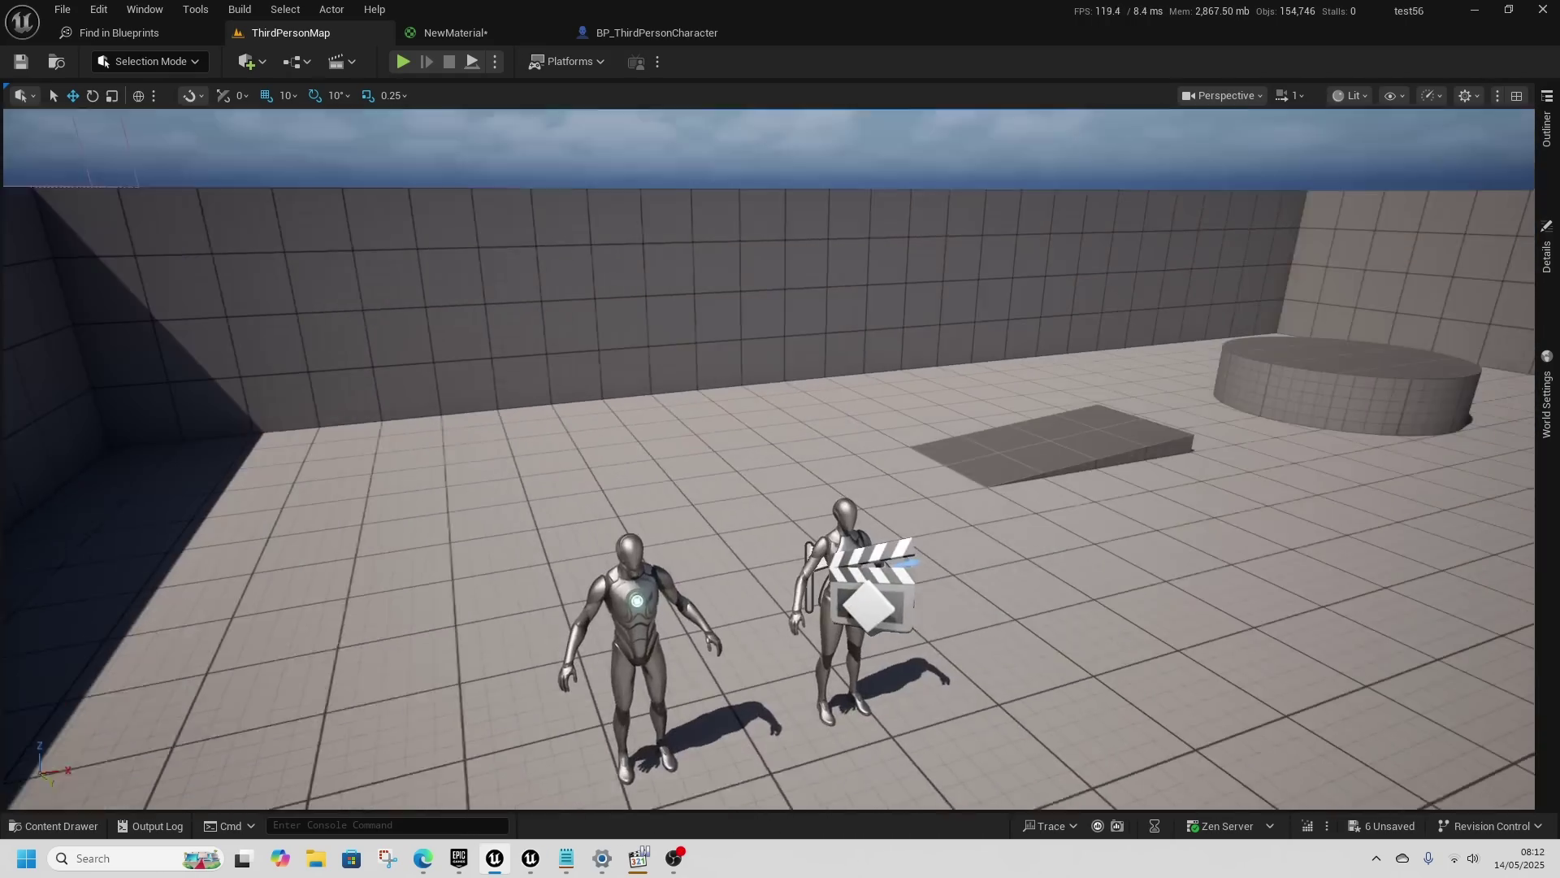
pyautogui.moveTo(617, 272); pyautogui.dragTo(1138, 224, button='right')
pyautogui.moveTo(849, 441); pyautogui.dragTo(1074, 504, button='right')
pyautogui.moveTo(673, 424); pyautogui.dragTo(850, 421)
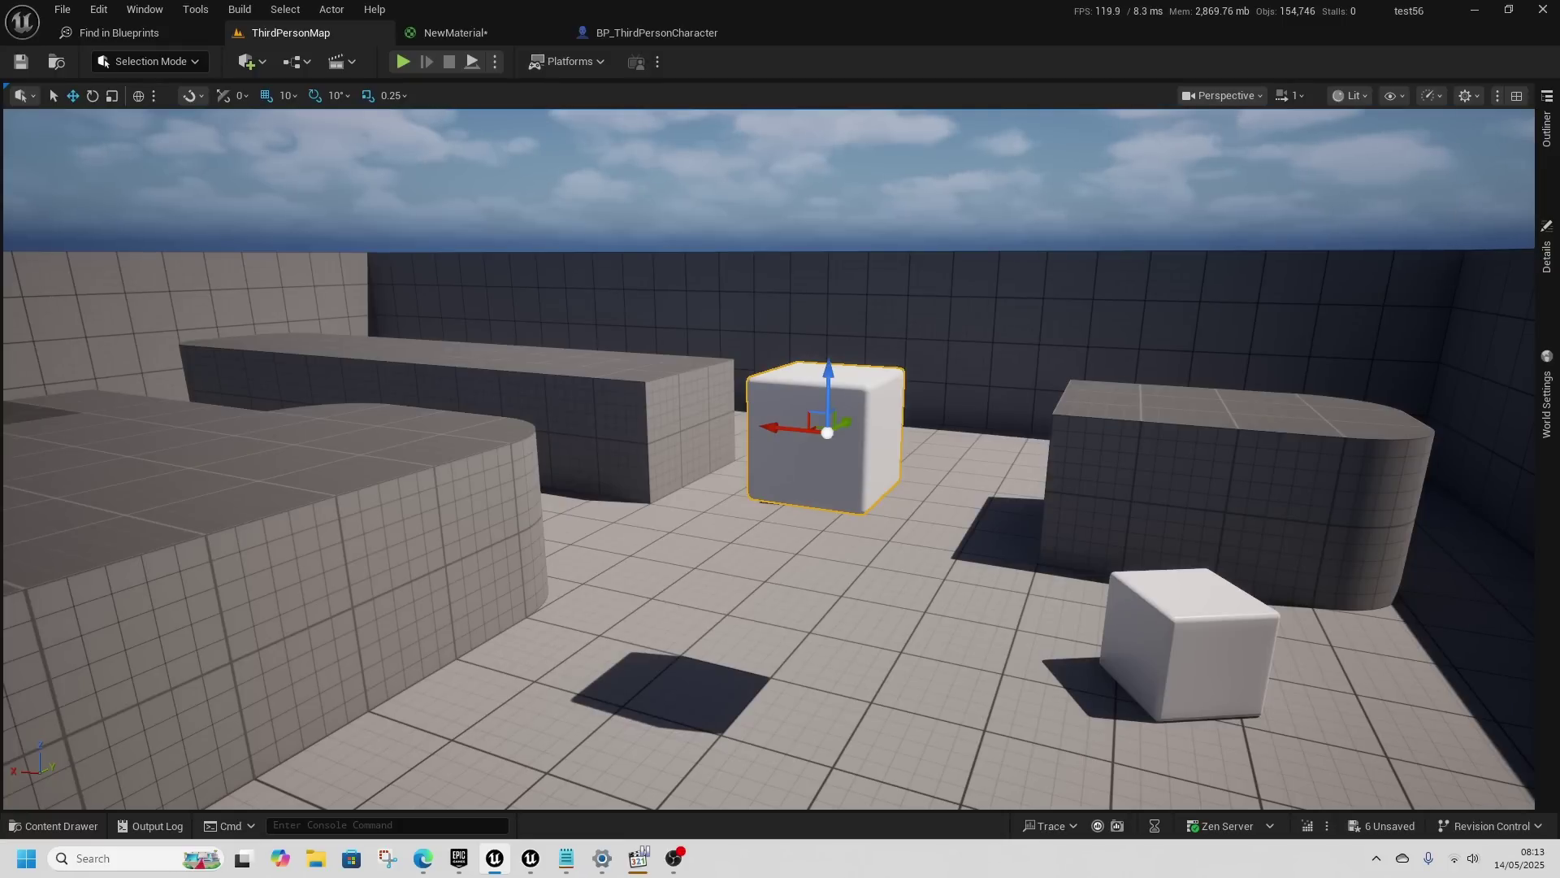
# Step: Look over the level editor settings in the paragonanims project, then return to the test56 project
pyautogui.click(567, 858)
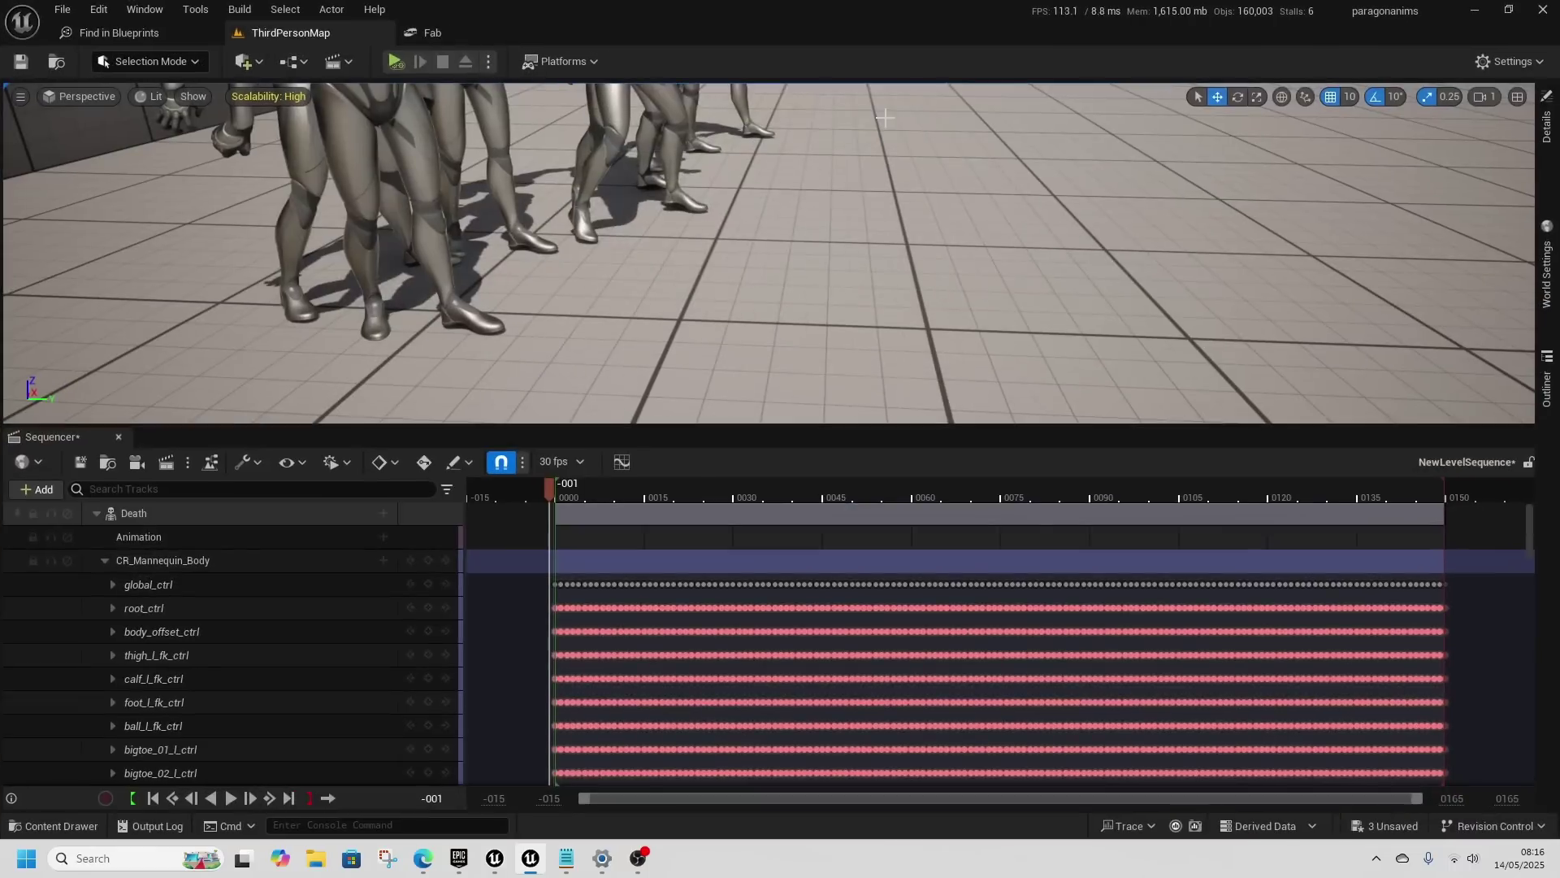
pyautogui.click(1512, 62)
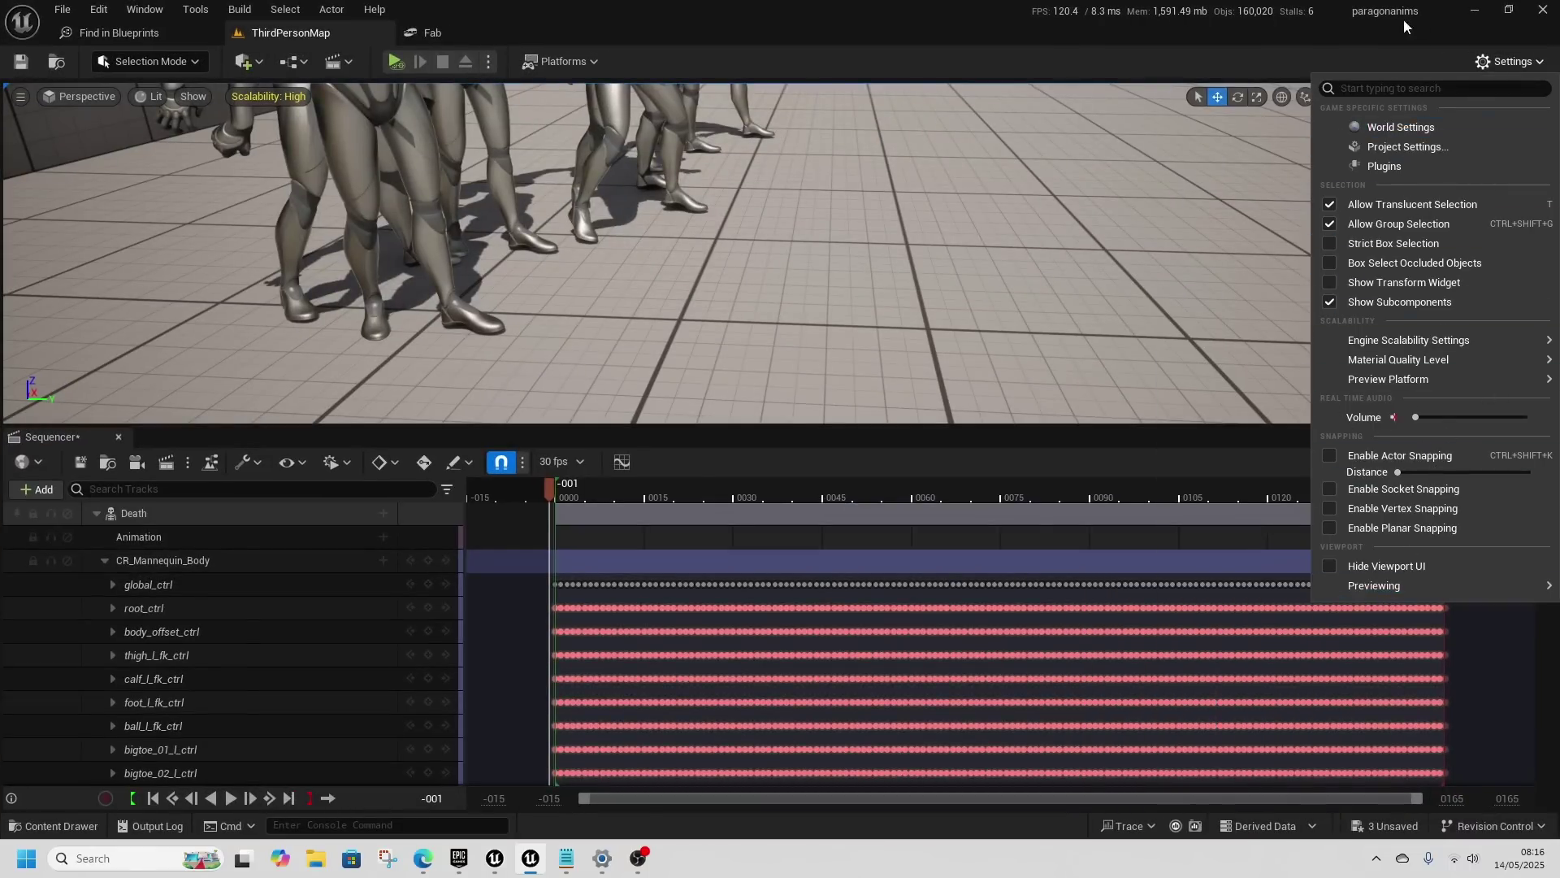
pyautogui.click(1475, 9)
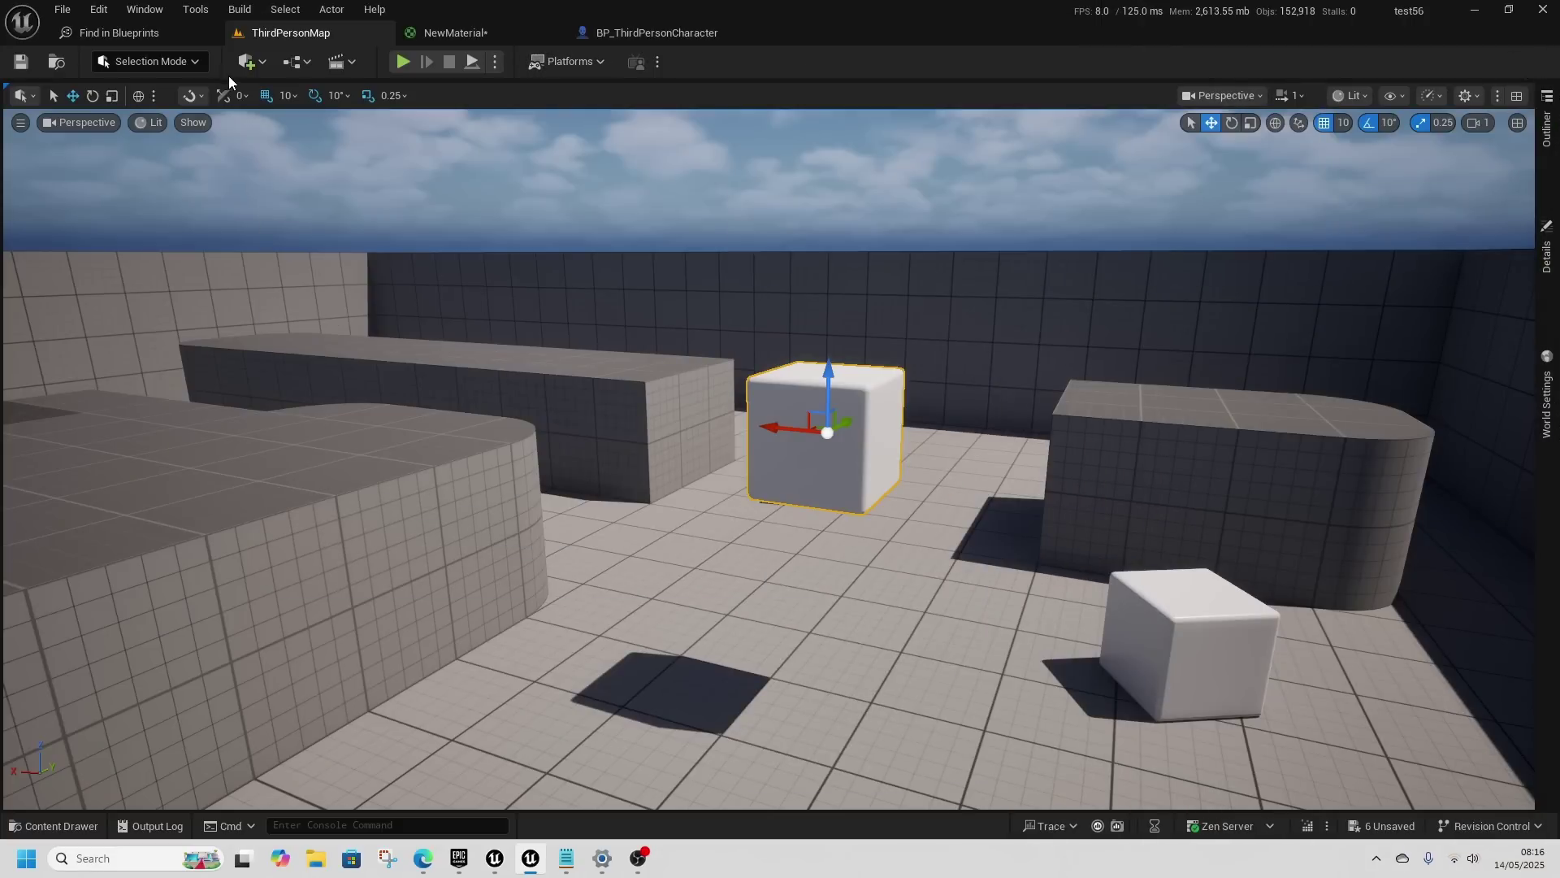
# Step: Search the project's plugins for "meta human" and close the plugin browser
pyautogui.click(155, 13)
pyautogui.moveTo(235, 12)
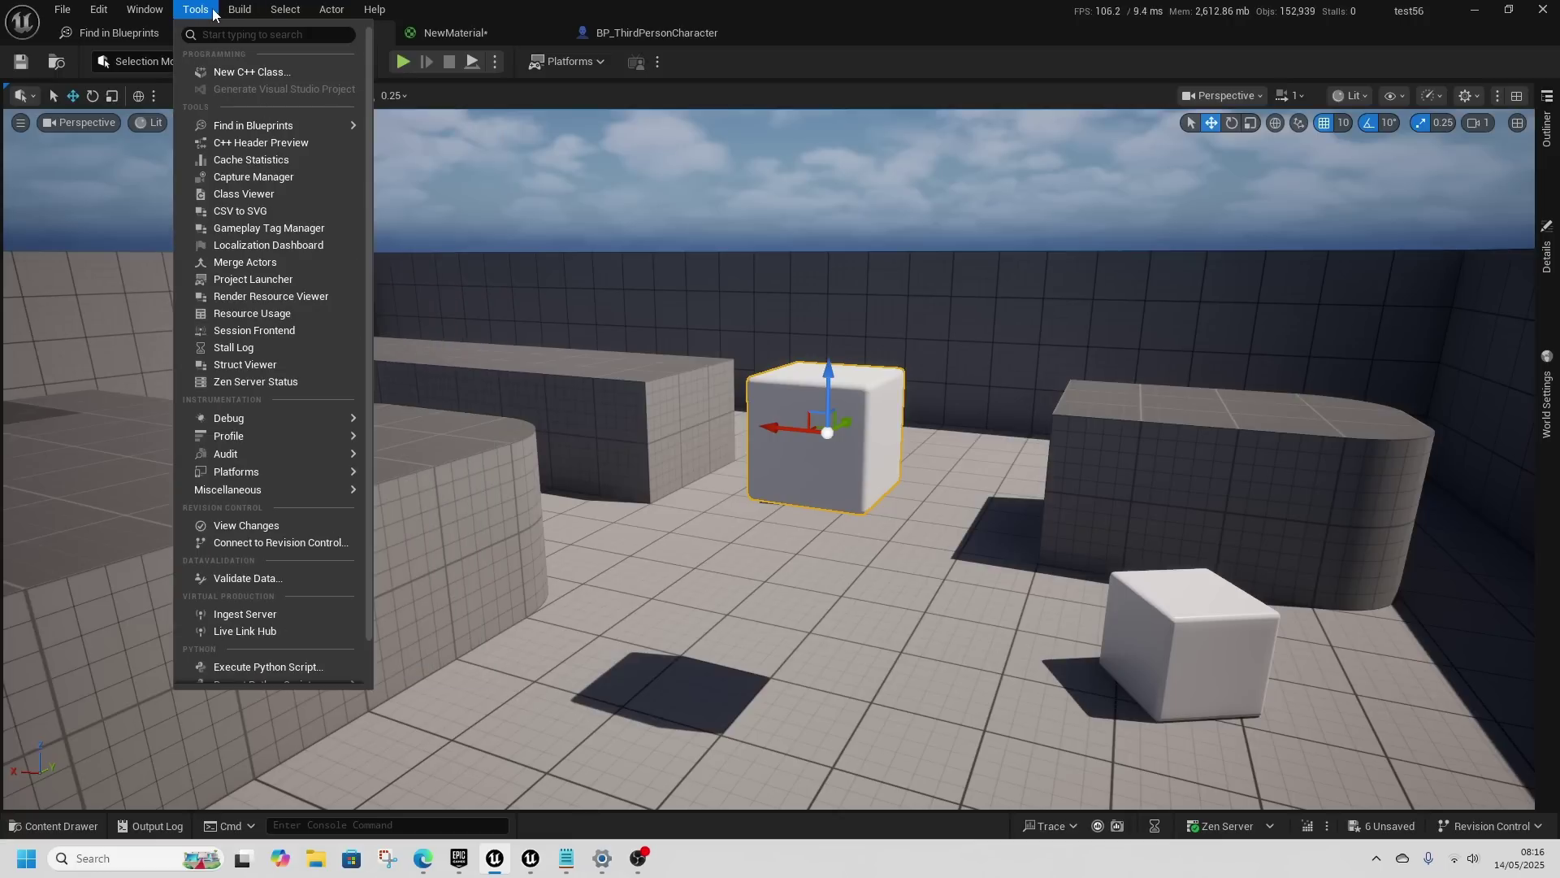
pyautogui.moveTo(99, 12)
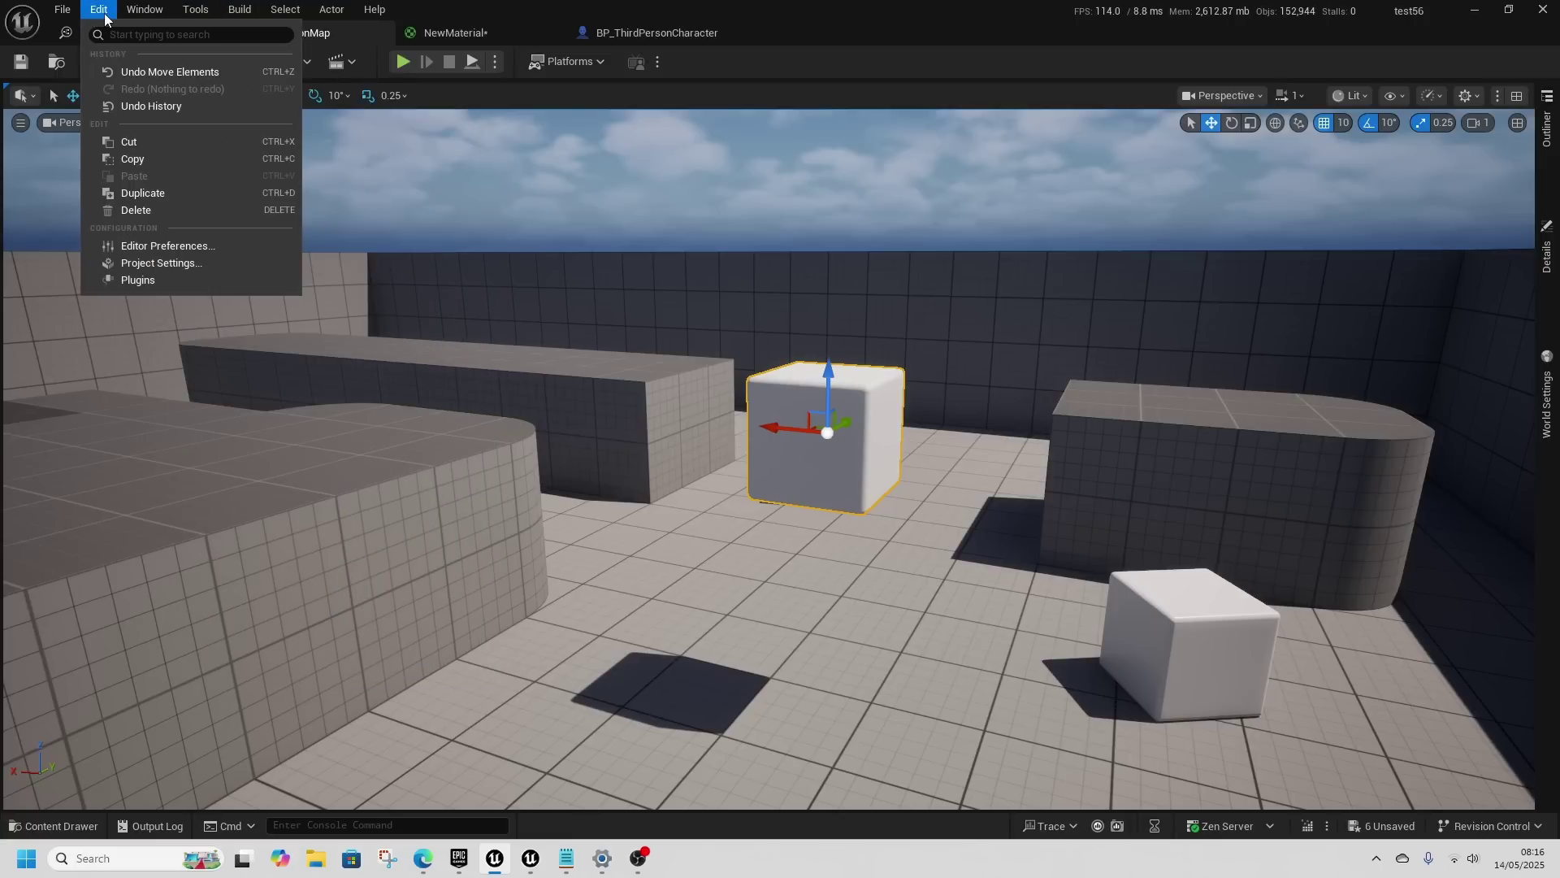
pyautogui.click(154, 281)
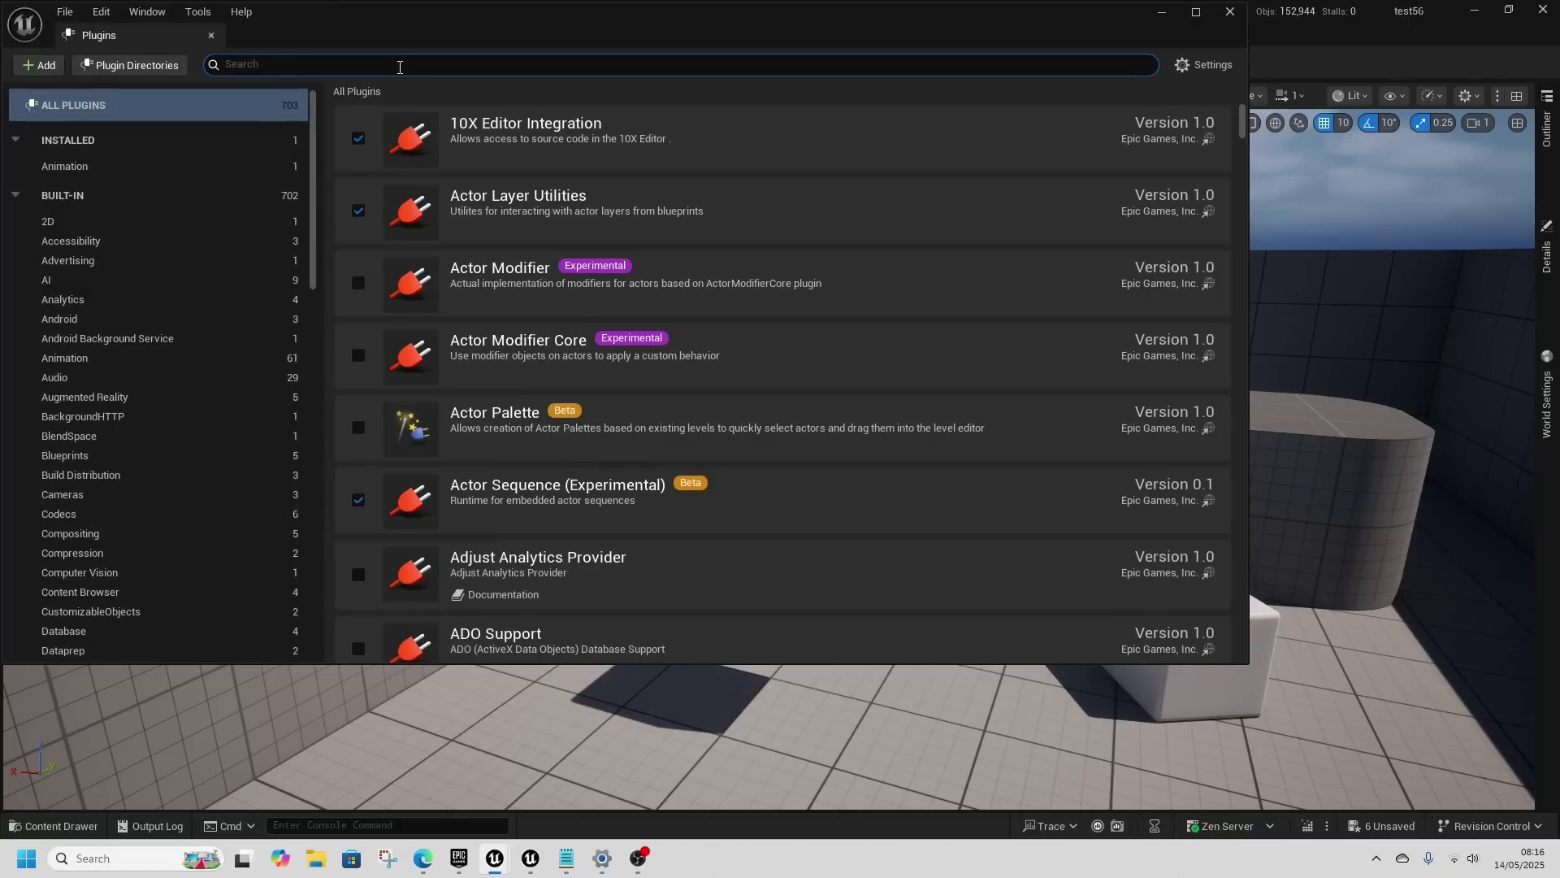
pyautogui.write('meta human')
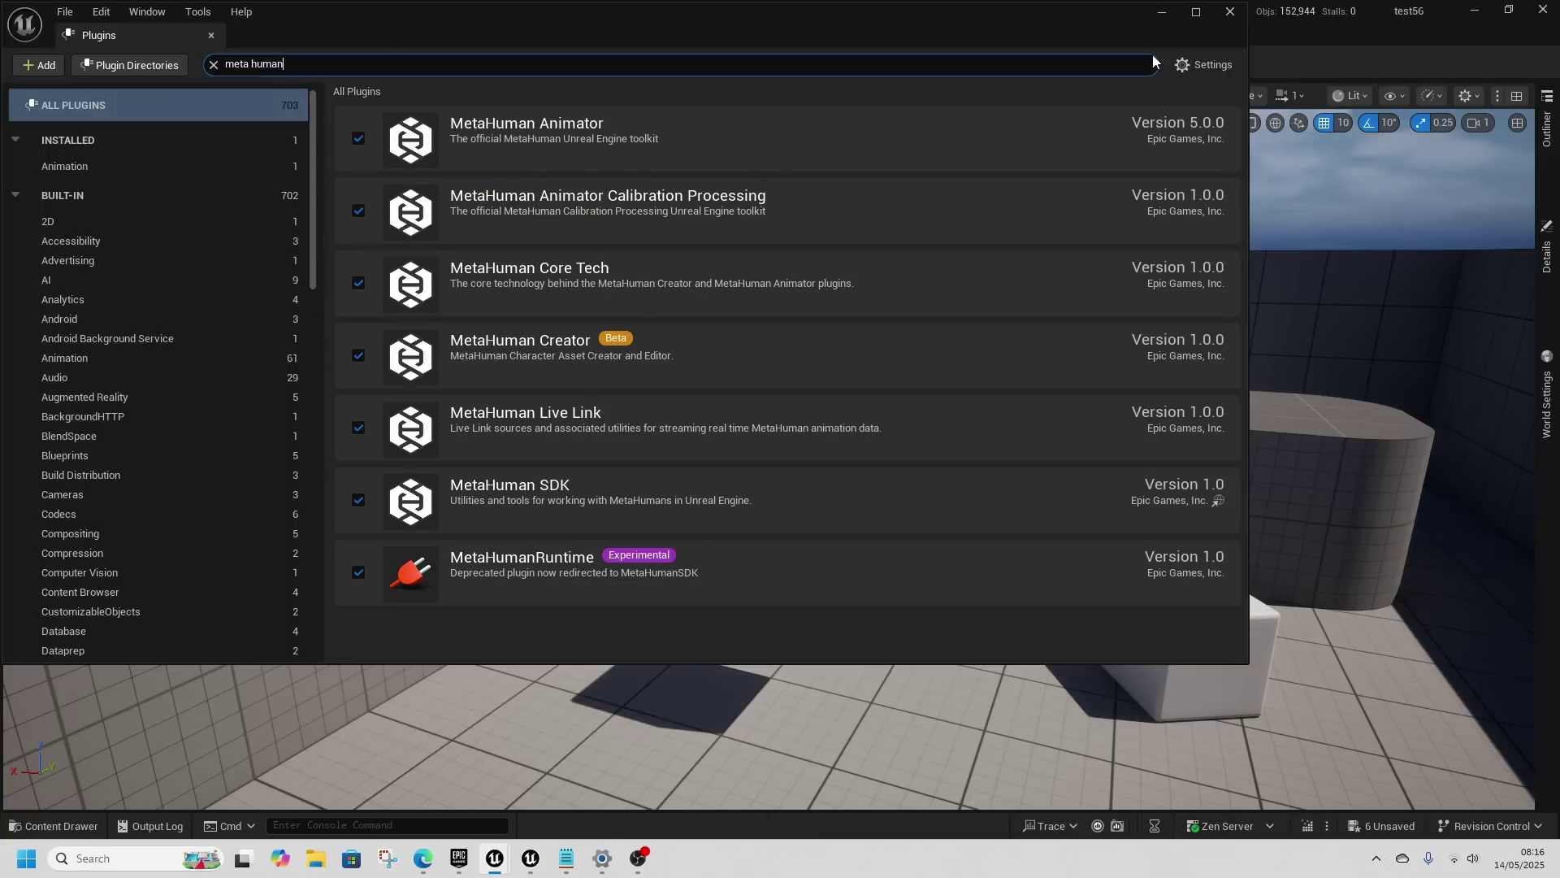
pyautogui.click(1230, 13)
# Step: Examine the MetaHuman asset types that can be created in the Content folder and select the NewMetaHumanCharacter asset
pyautogui.hotkey('ctrl', 'space')
pyautogui.click(378, 297)
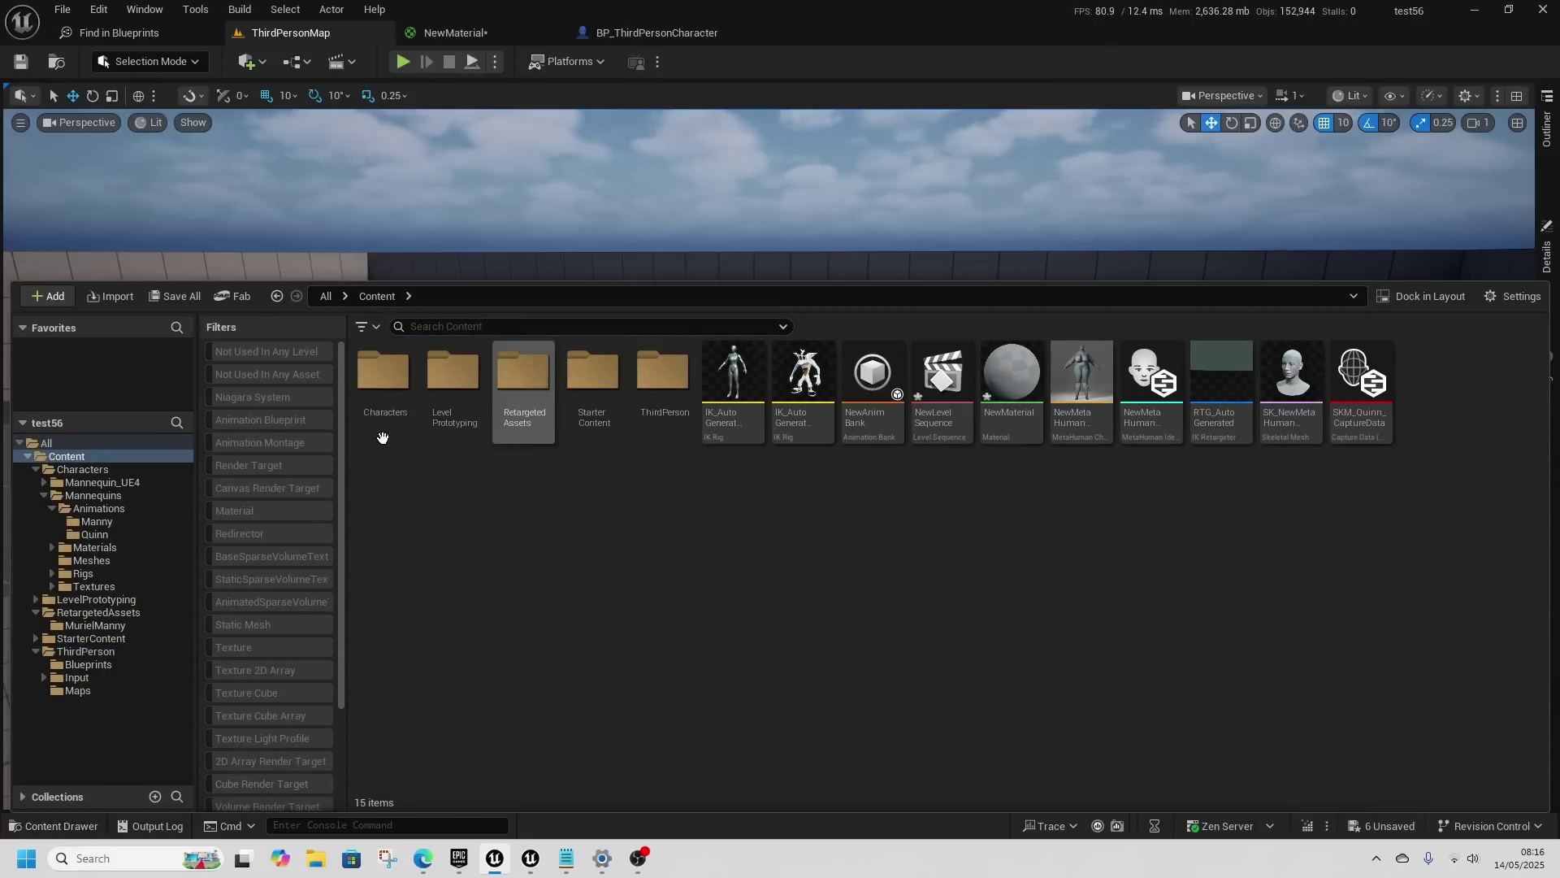
pyautogui.rightClick(632, 488)
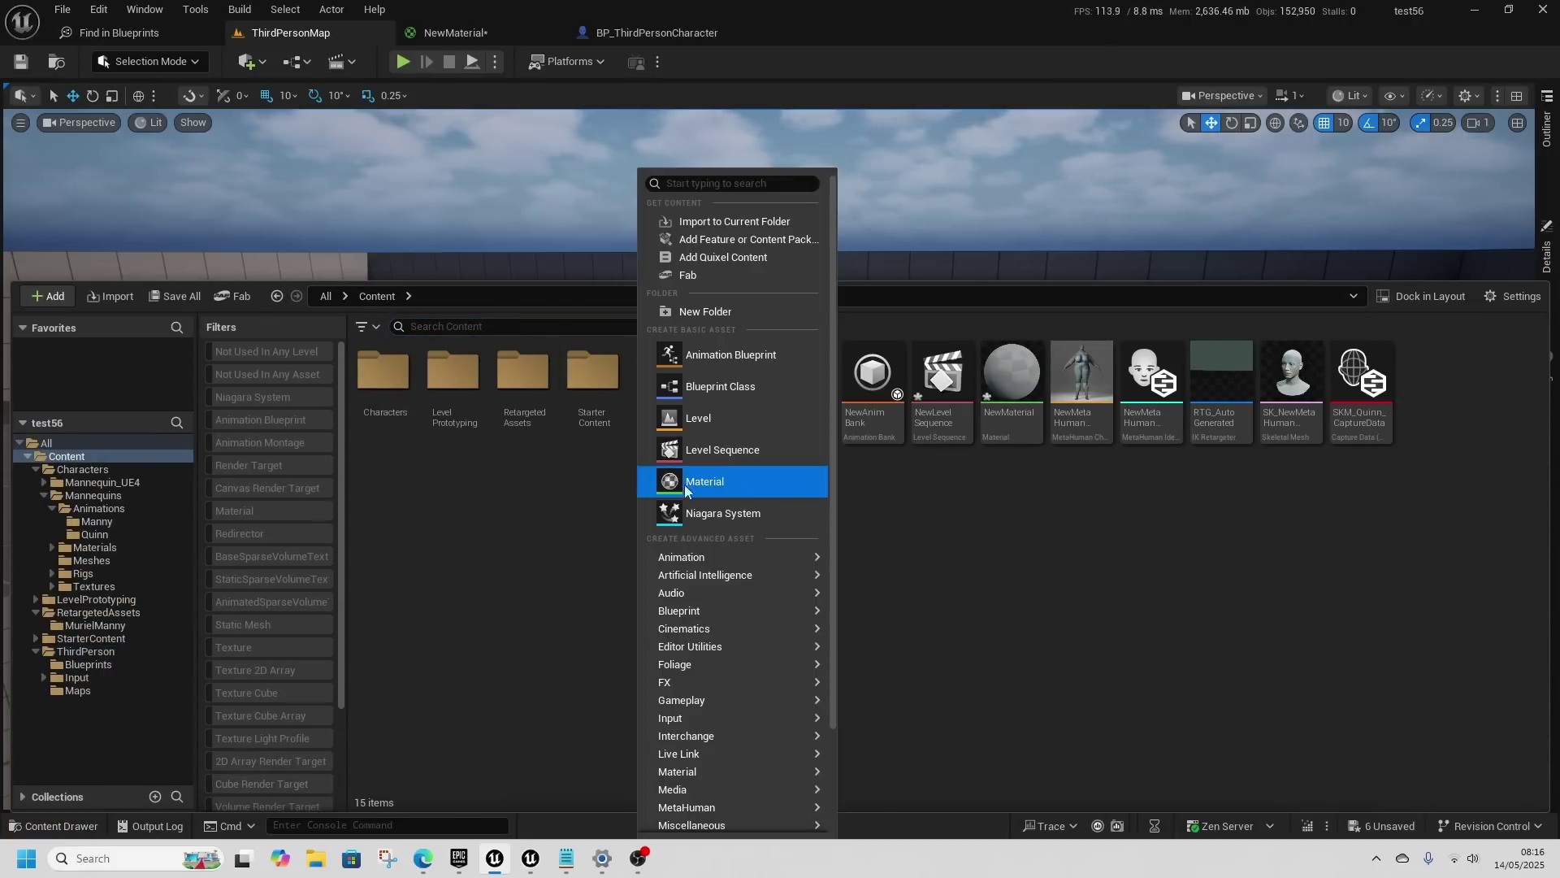
pyautogui.moveTo(717, 731)
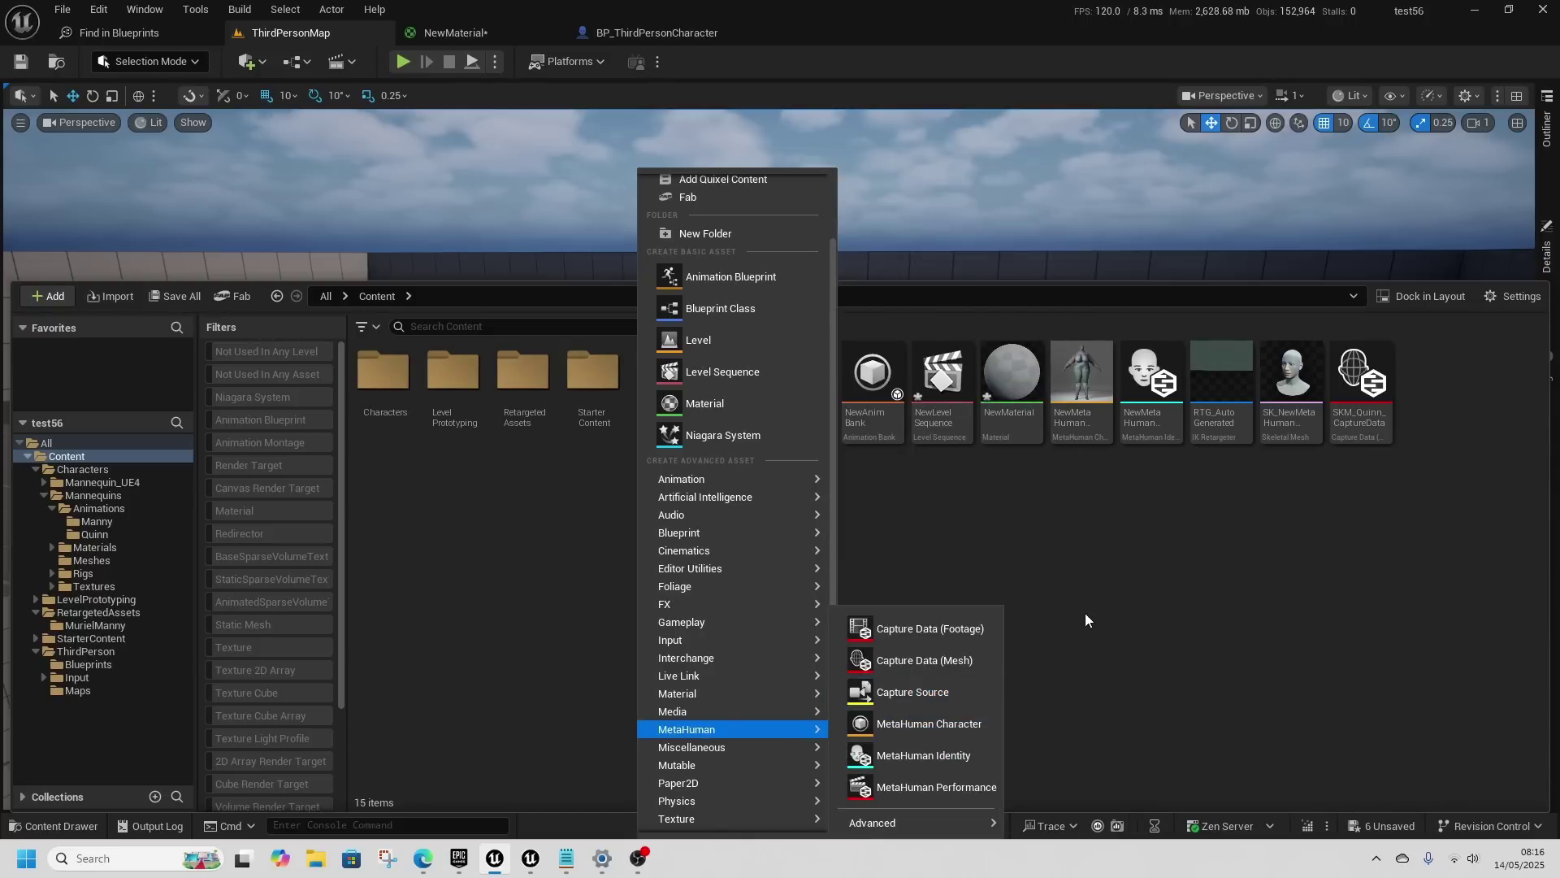
pyautogui.click(1079, 424)
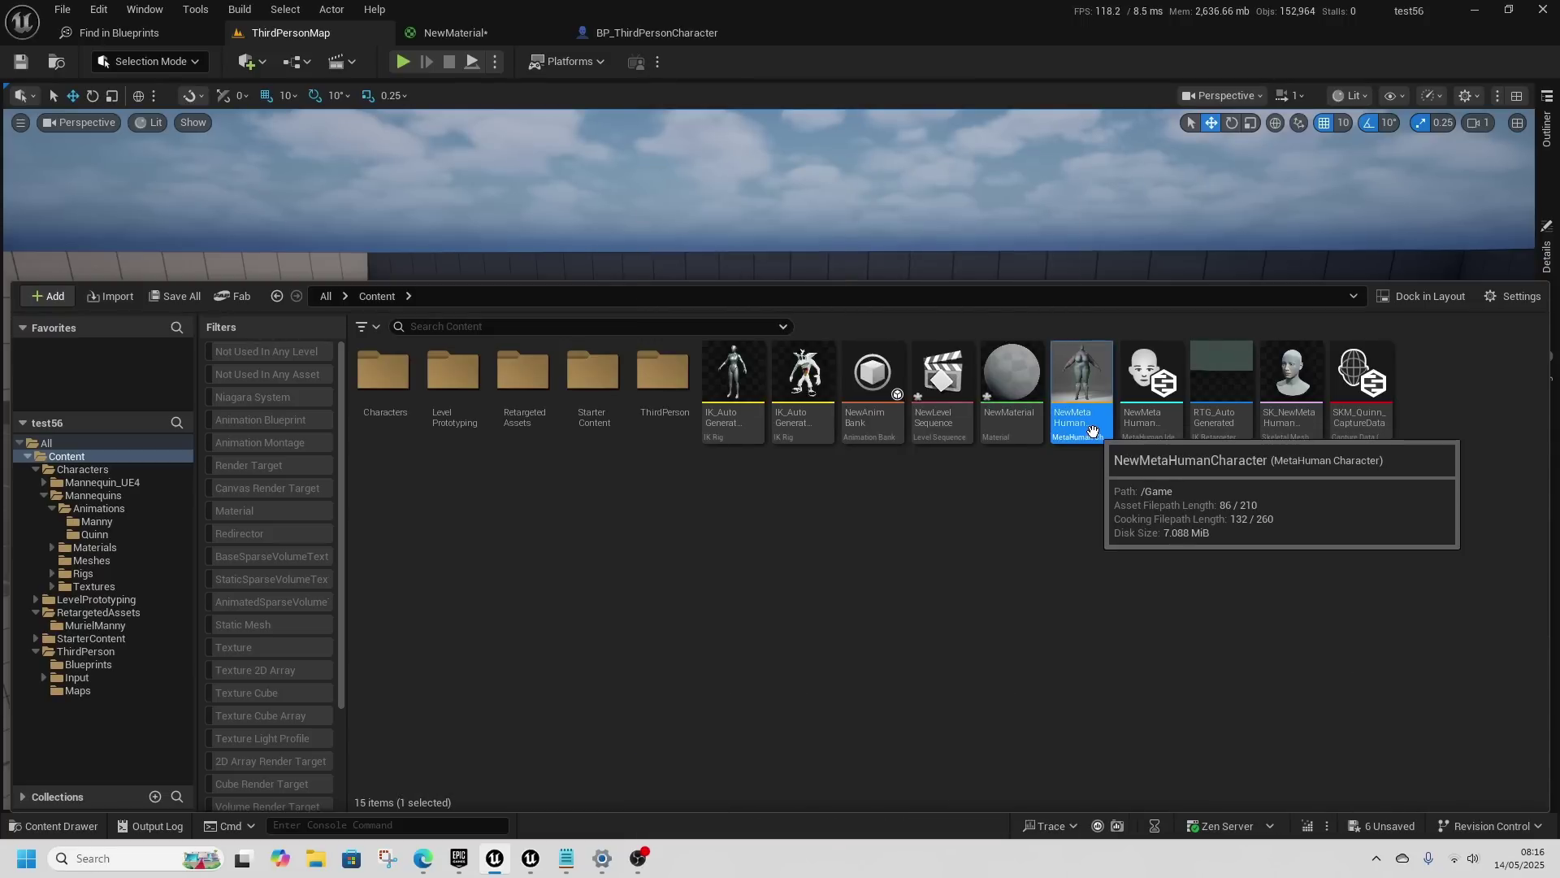
# Step: Switch to the Epic Games Launcher and check the available options for engine version 5.6.0
pyautogui.click(459, 858)
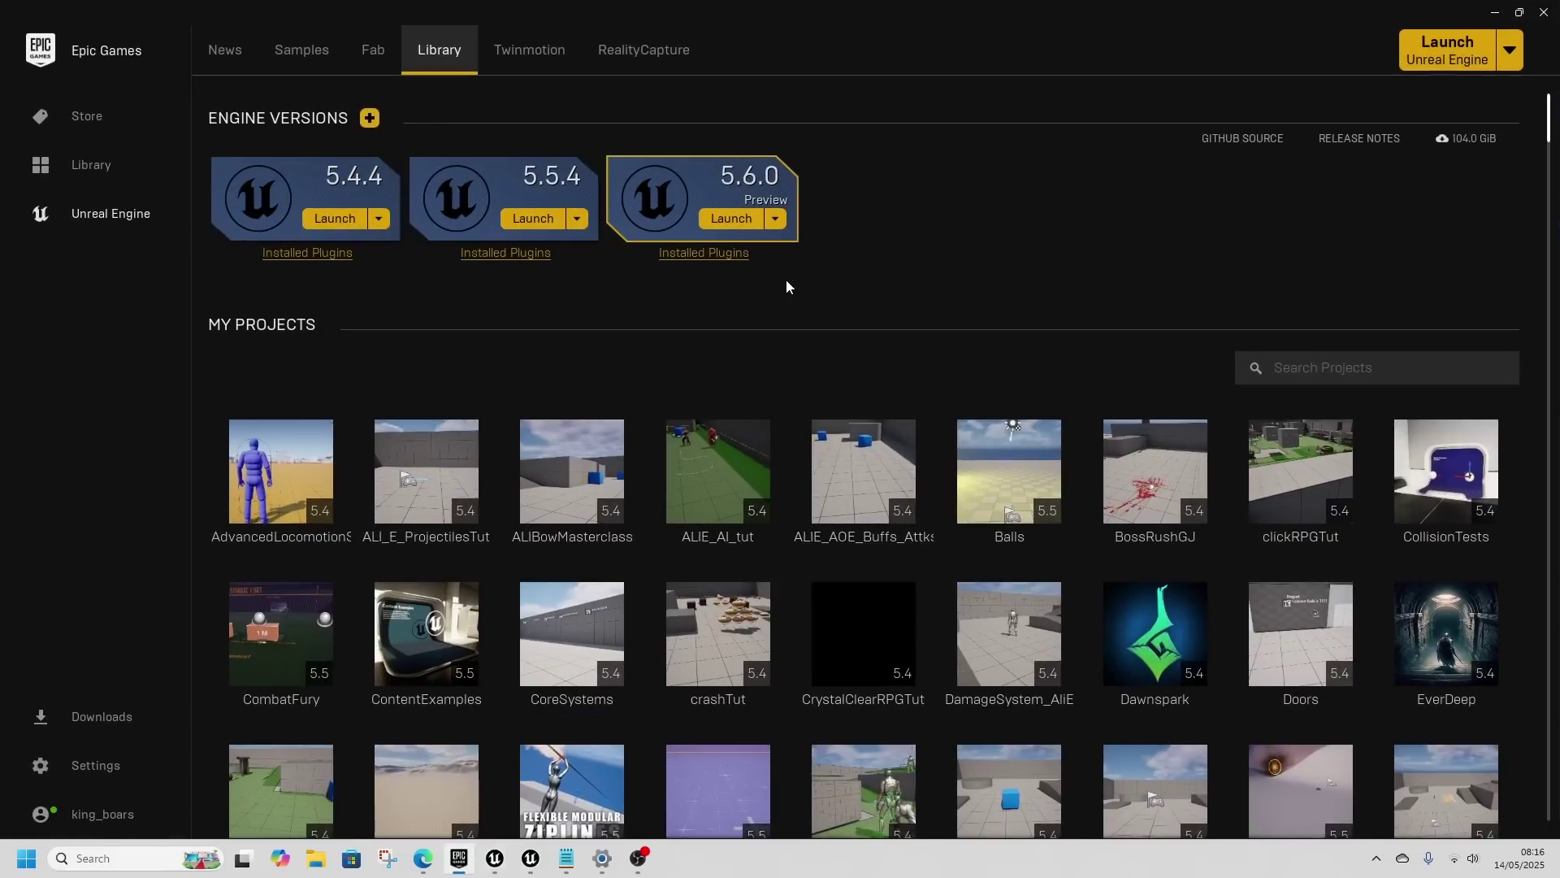
pyautogui.click(775, 218)
pyautogui.click(763, 245)
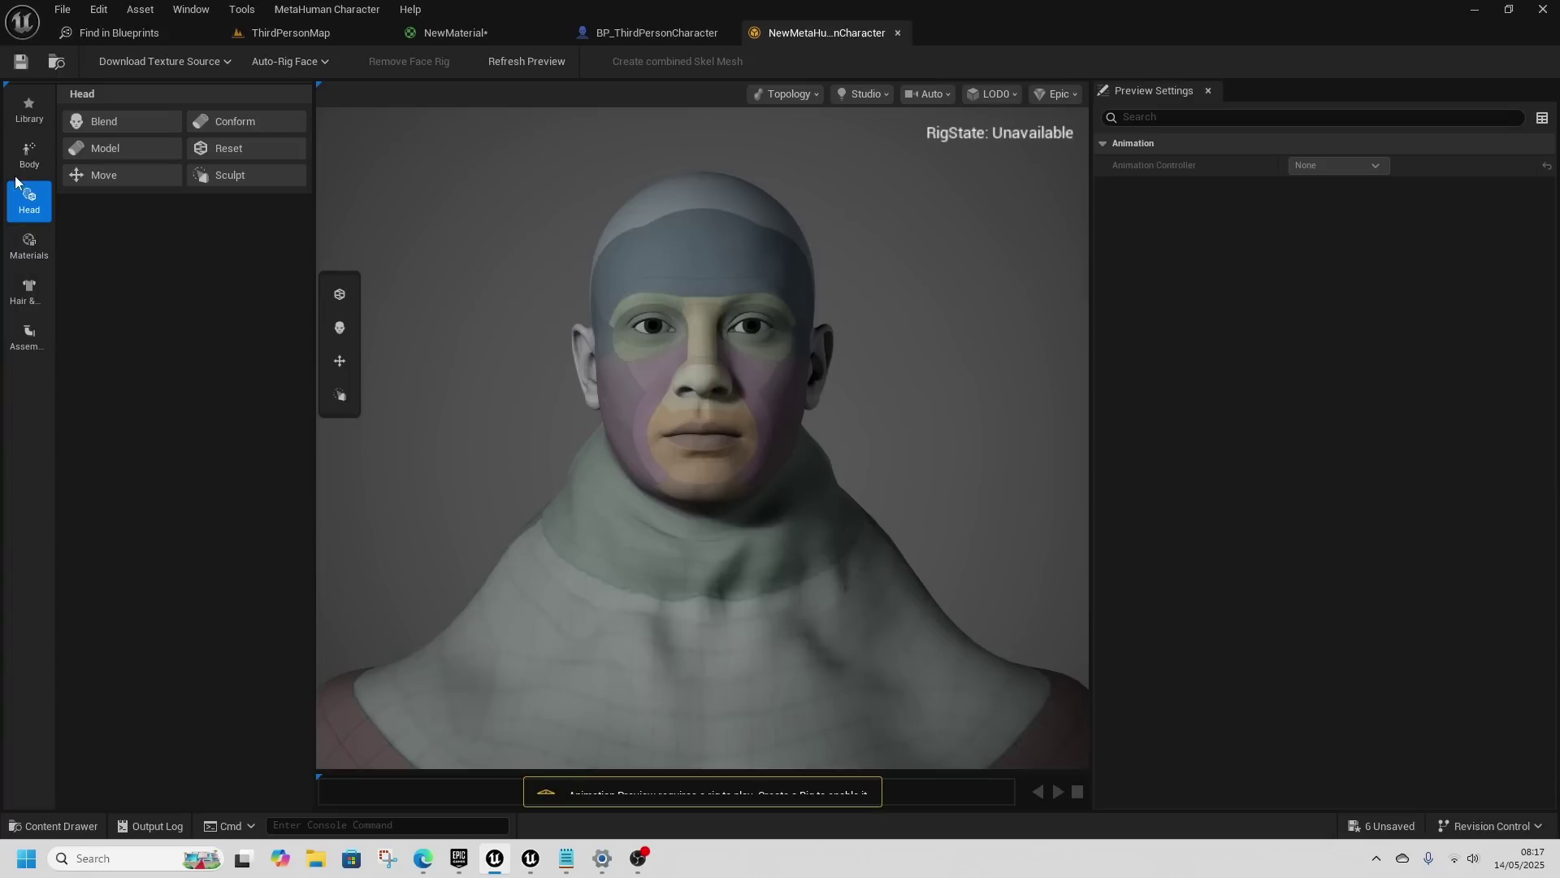
# Step: In the parametric body model, set Body Type to -3.698, Muscularity to -2.518, Fat to -1.882 and Height to 135
pyautogui.click(30, 155)
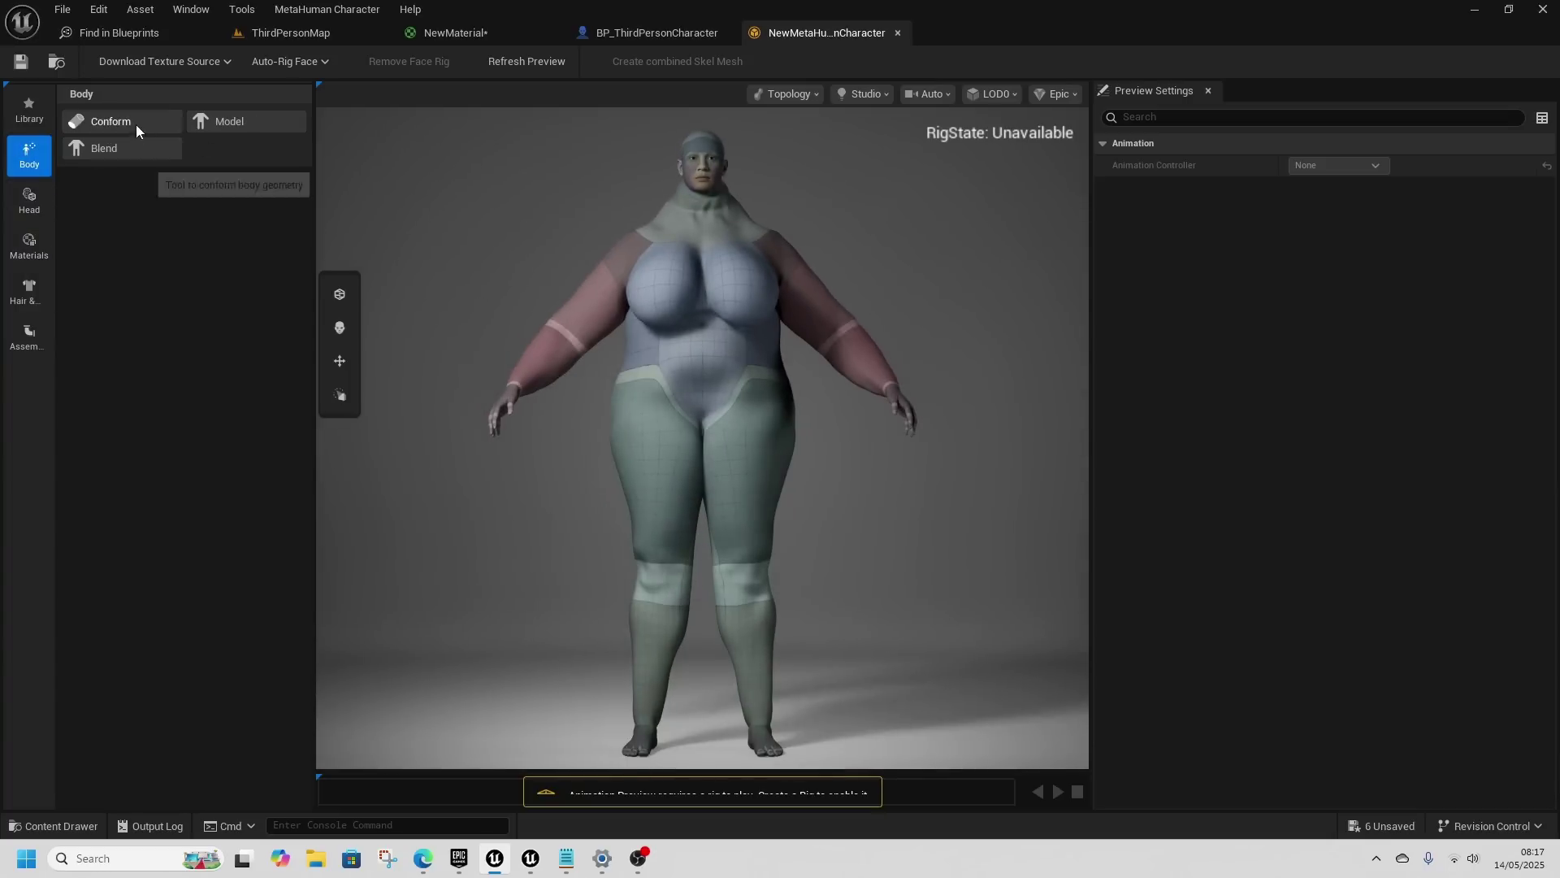
pyautogui.click(231, 123)
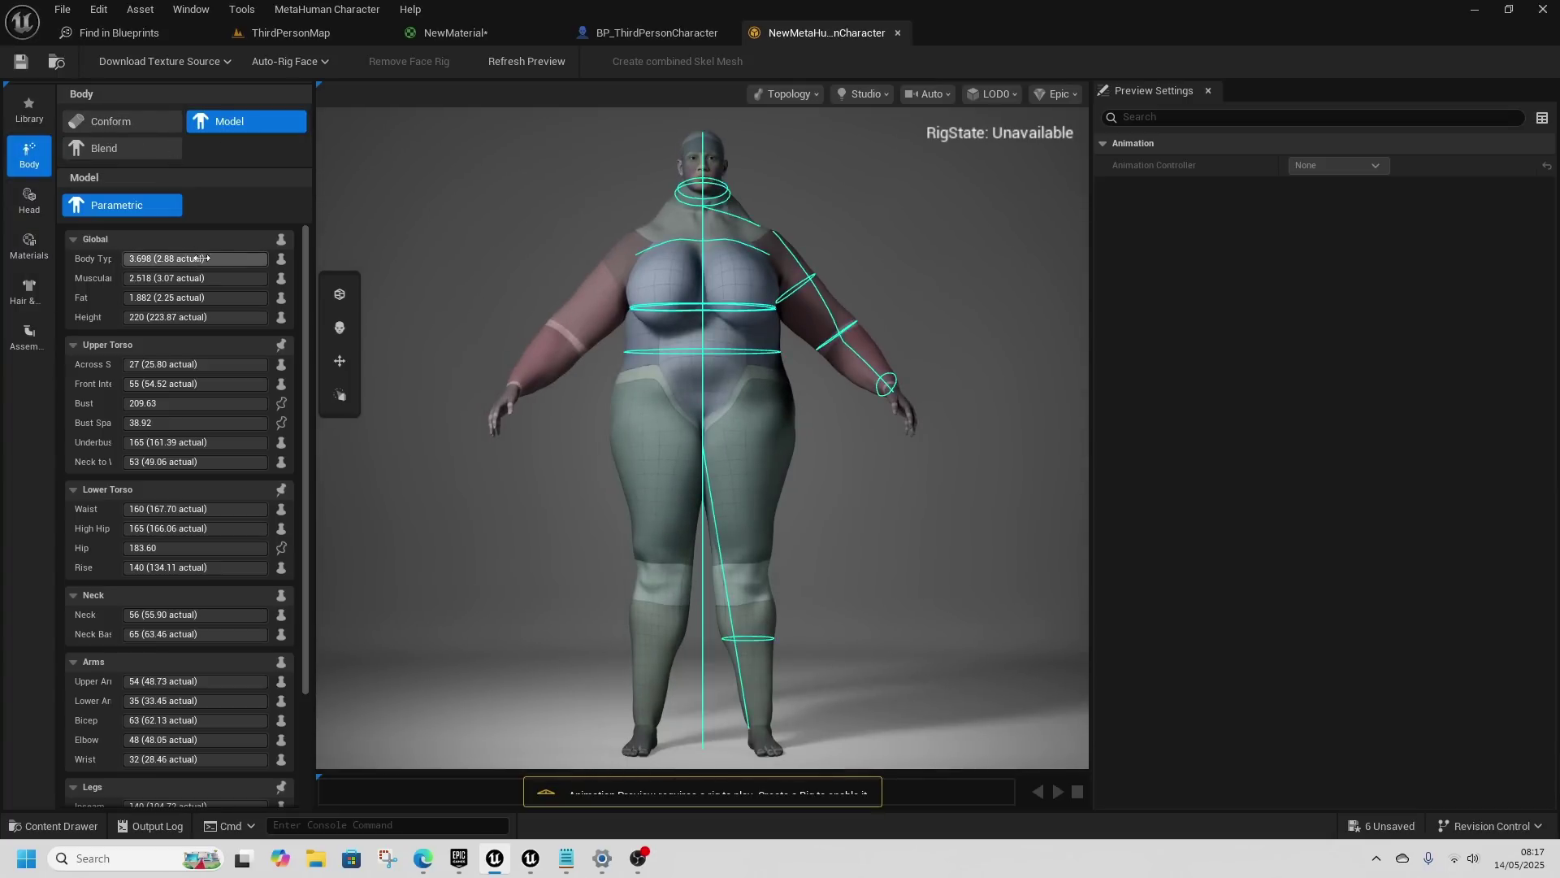
pyautogui.moveTo(202, 258); pyautogui.dragTo(125, 259)
pyautogui.moveTo(236, 279); pyautogui.dragTo(122, 318)
pyautogui.write('-2.518')
pyautogui.press('Tab')
pyautogui.write('-1.882')
pyautogui.press('Return')
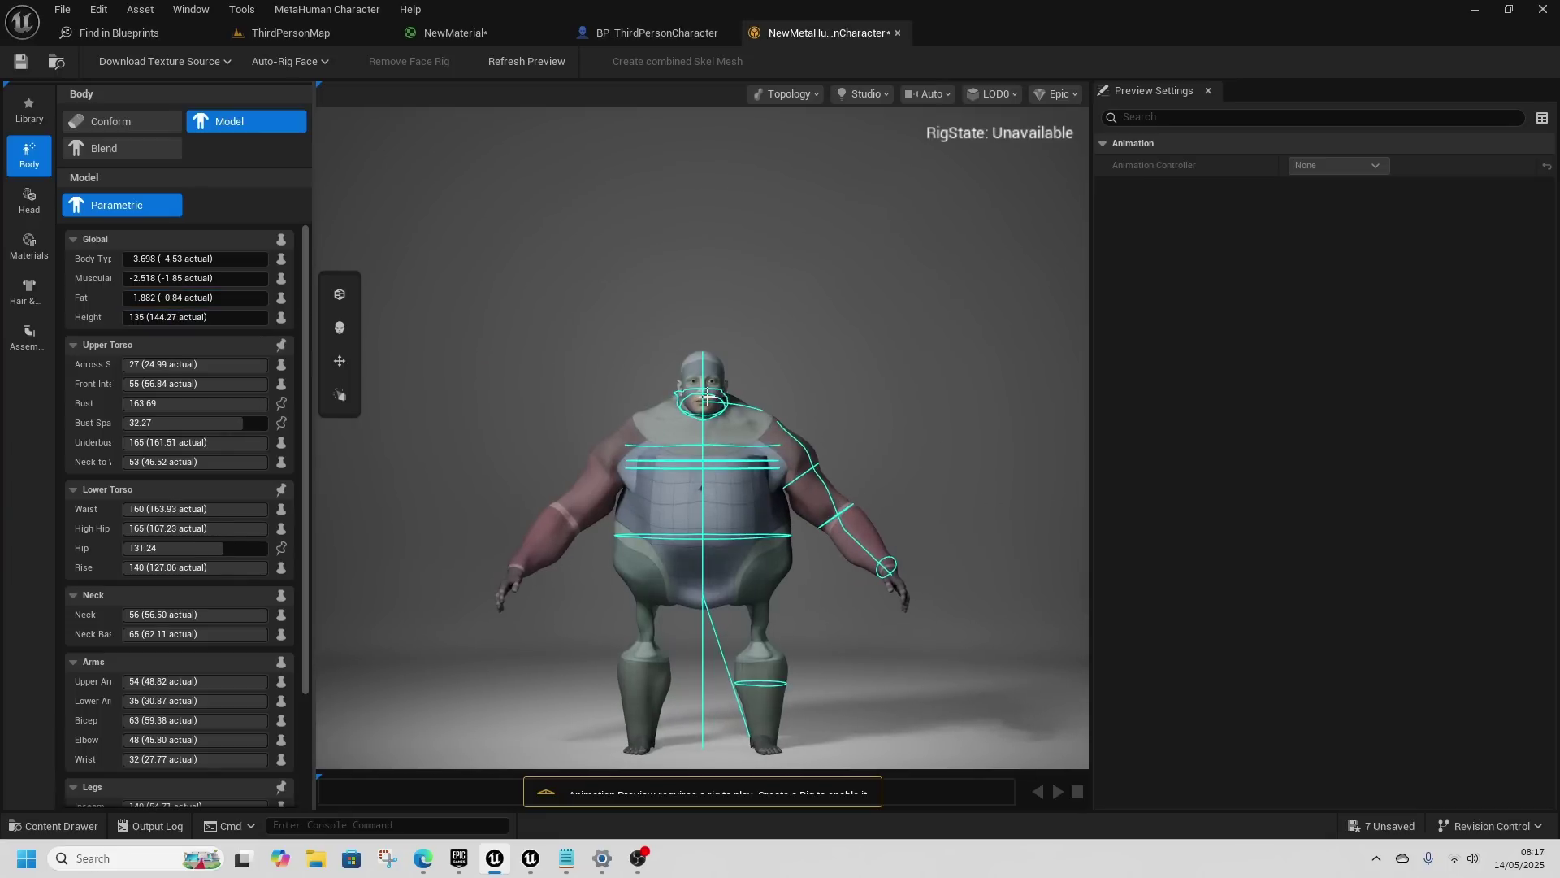
pyautogui.moveTo(702, 438); pyautogui.dragTo(585, 438)
pyautogui.moveTo(585, 627); pyautogui.dragTo(684, 627)
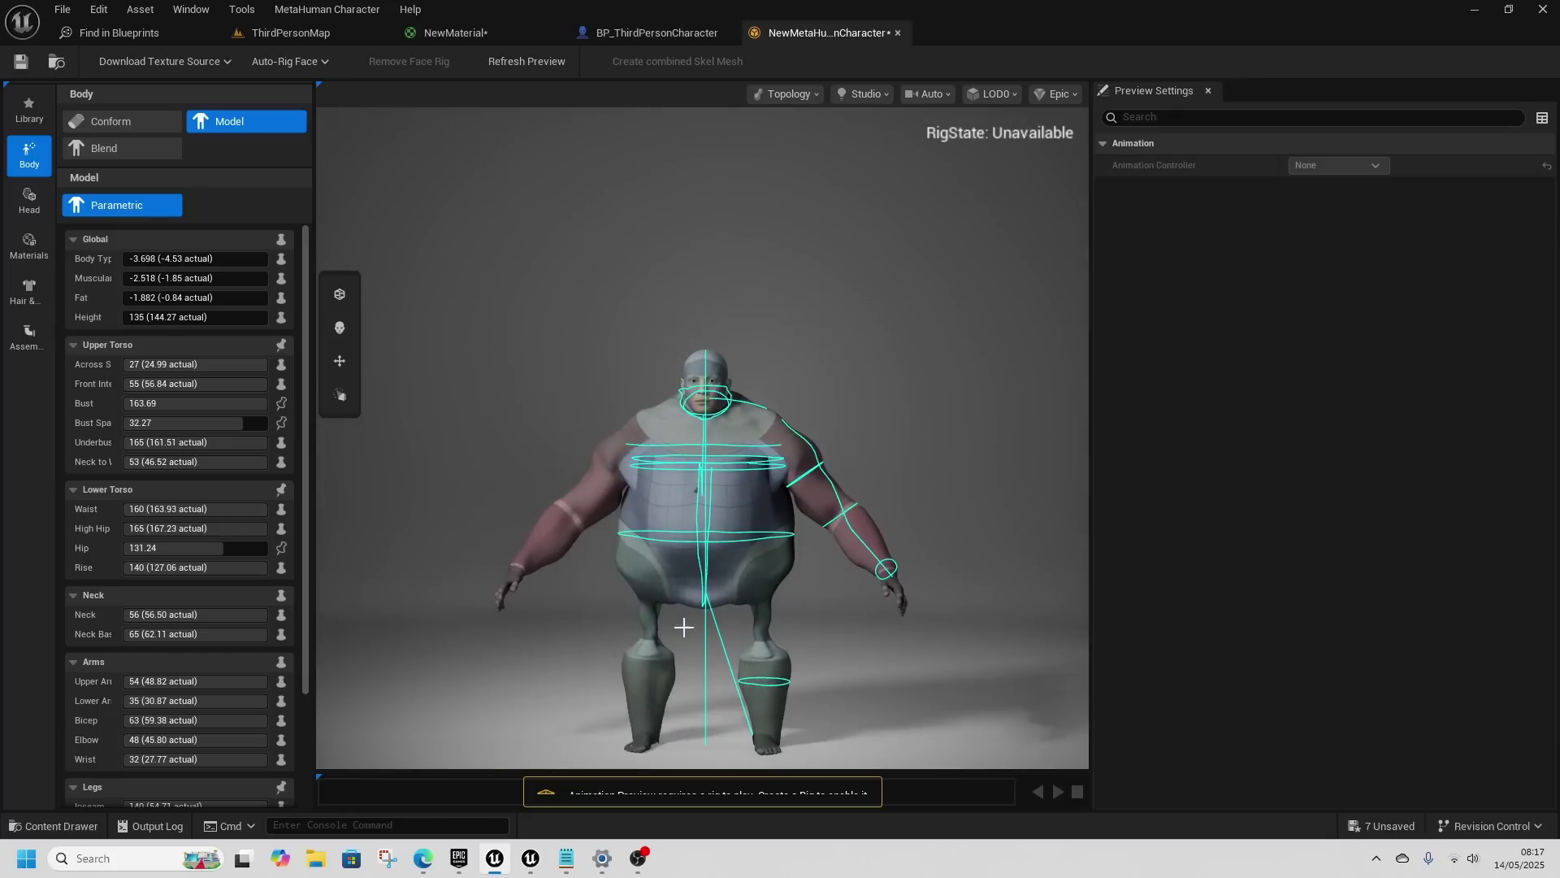
# Step: Set the upper torso's six measurements in listed order to 11, 27, 75, 14, 62 and 27
pyautogui.moveTo(256, 364); pyautogui.dragTo(134, 424)
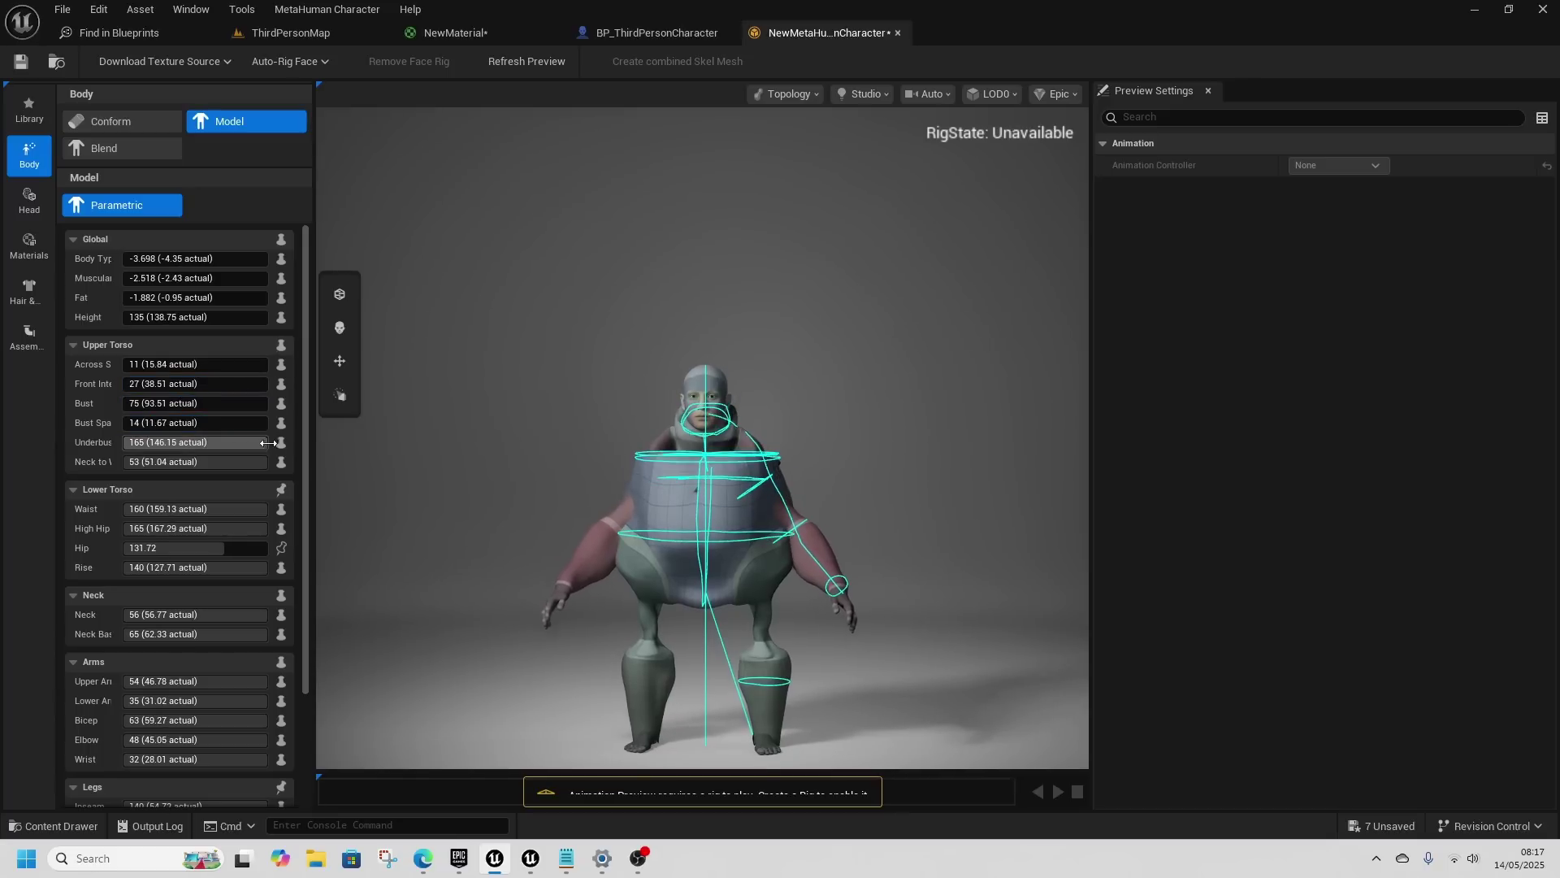
pyautogui.moveTo(254, 443); pyautogui.dragTo(134, 444)
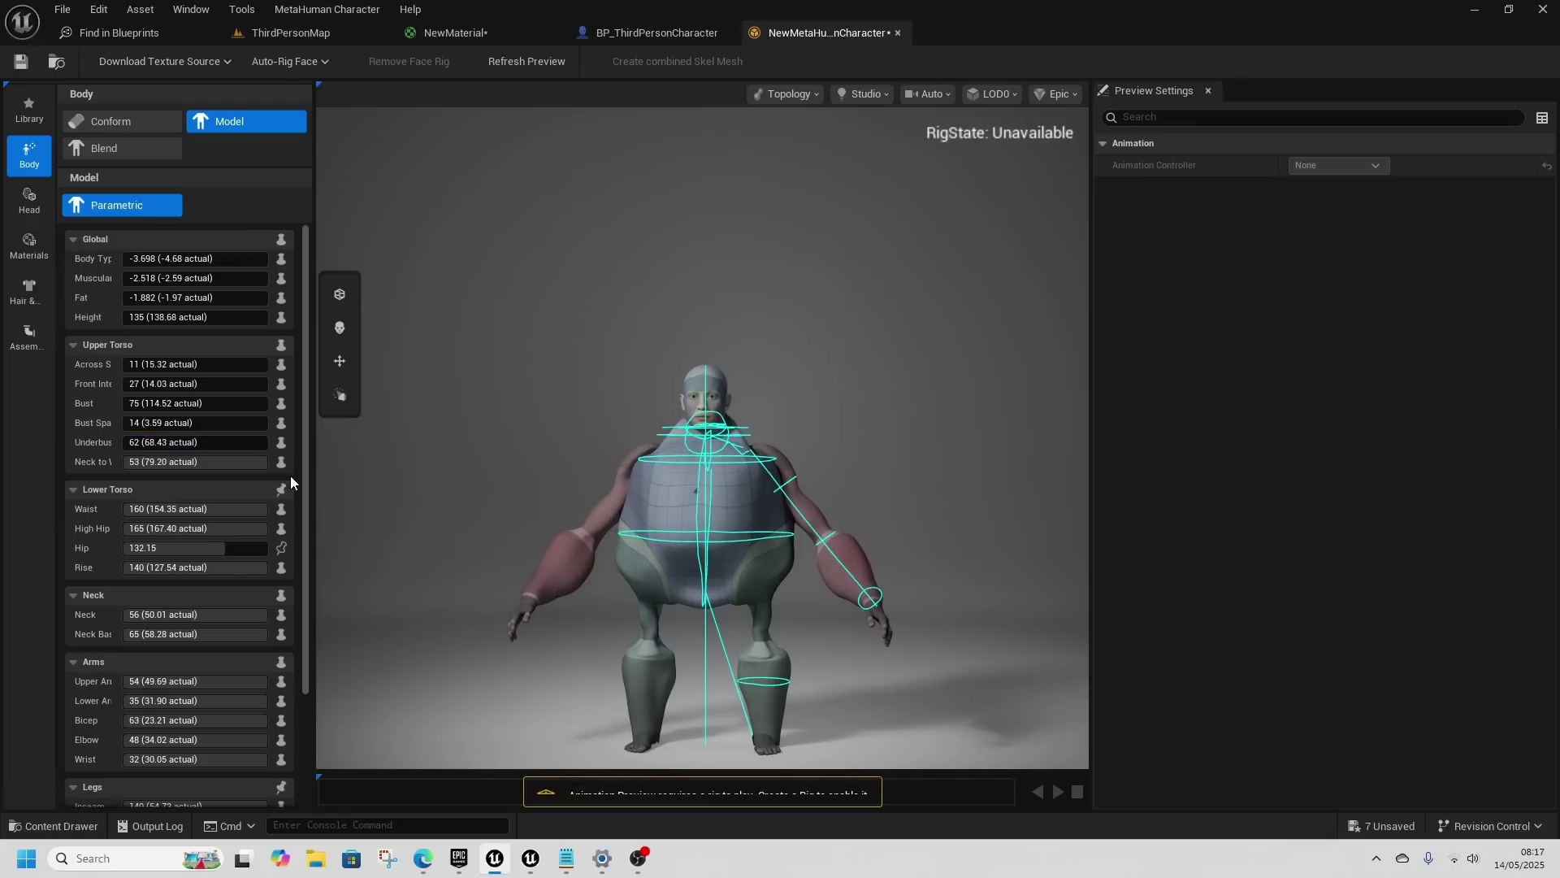
pyautogui.moveTo(243, 464); pyautogui.dragTo(130, 464)
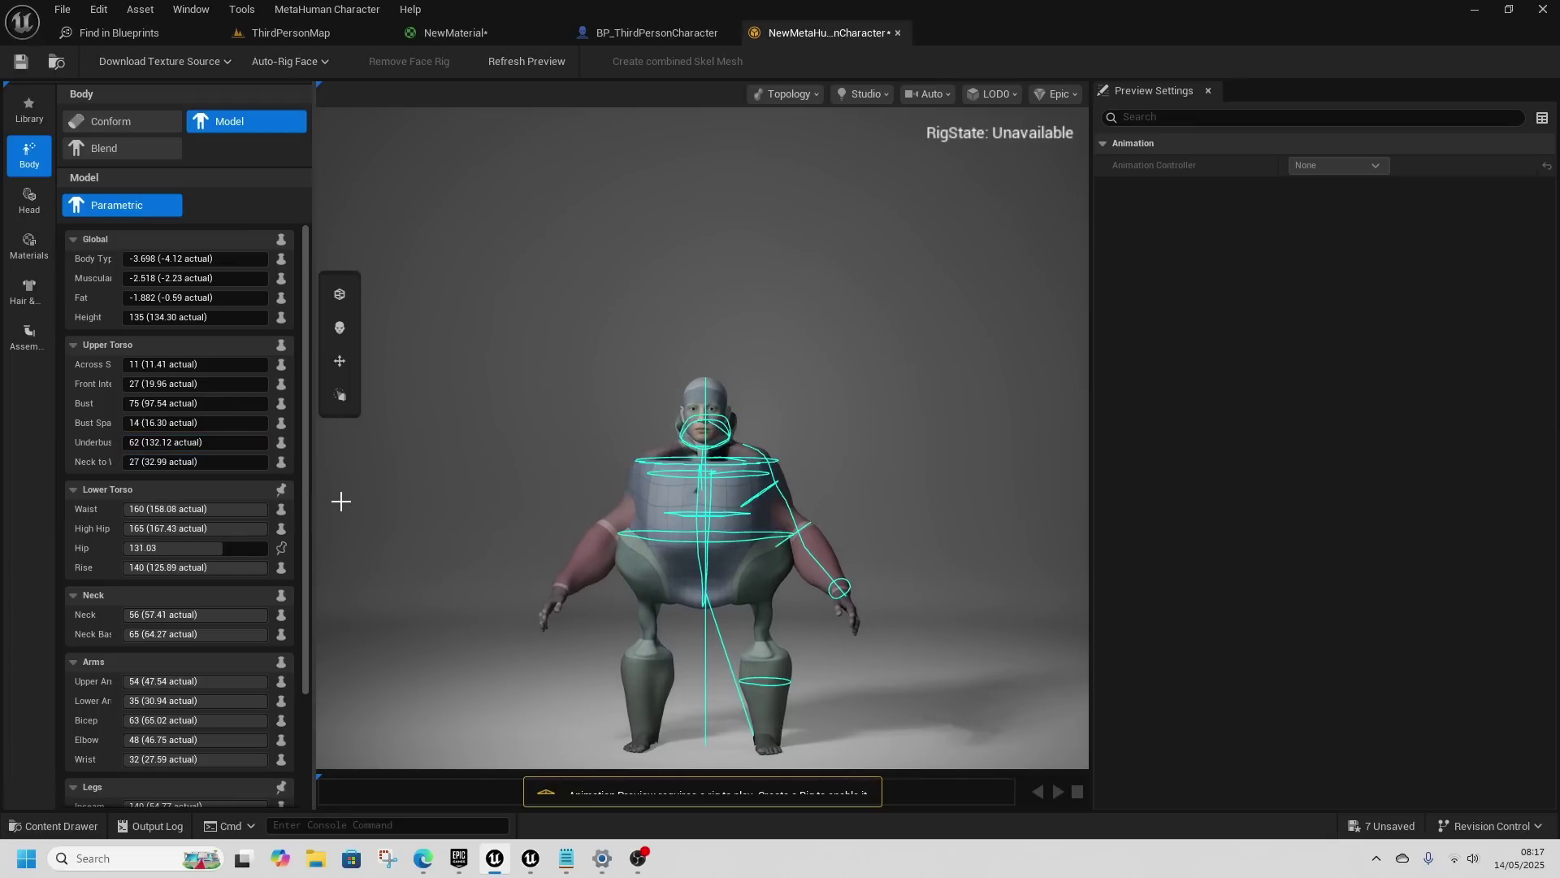
# Step: Set the lower torso measurements to Waist 56, High Hip 66, Hip 76 and Rise 58
pyautogui.moveTo(236, 509); pyautogui.dragTo(175, 509)
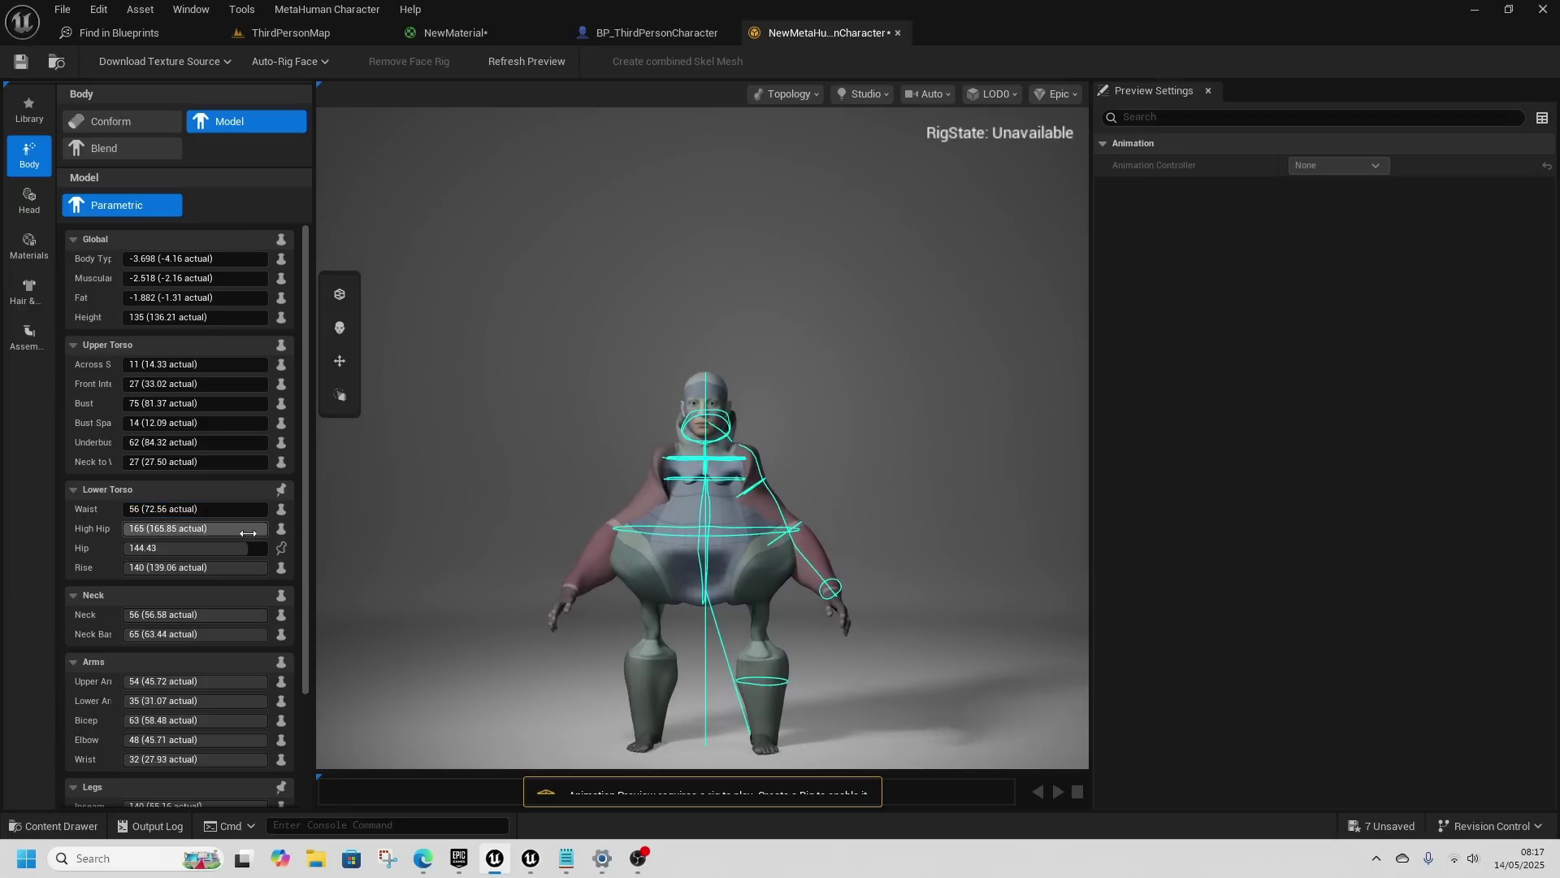
pyautogui.moveTo(248, 533); pyautogui.dragTo(134, 552)
pyautogui.moveTo(253, 567); pyautogui.dragTo(123, 566)
# Step: Set the Neck measurement to 31 and the Neck Base to 33
pyautogui.scroll(3, 755, 556)
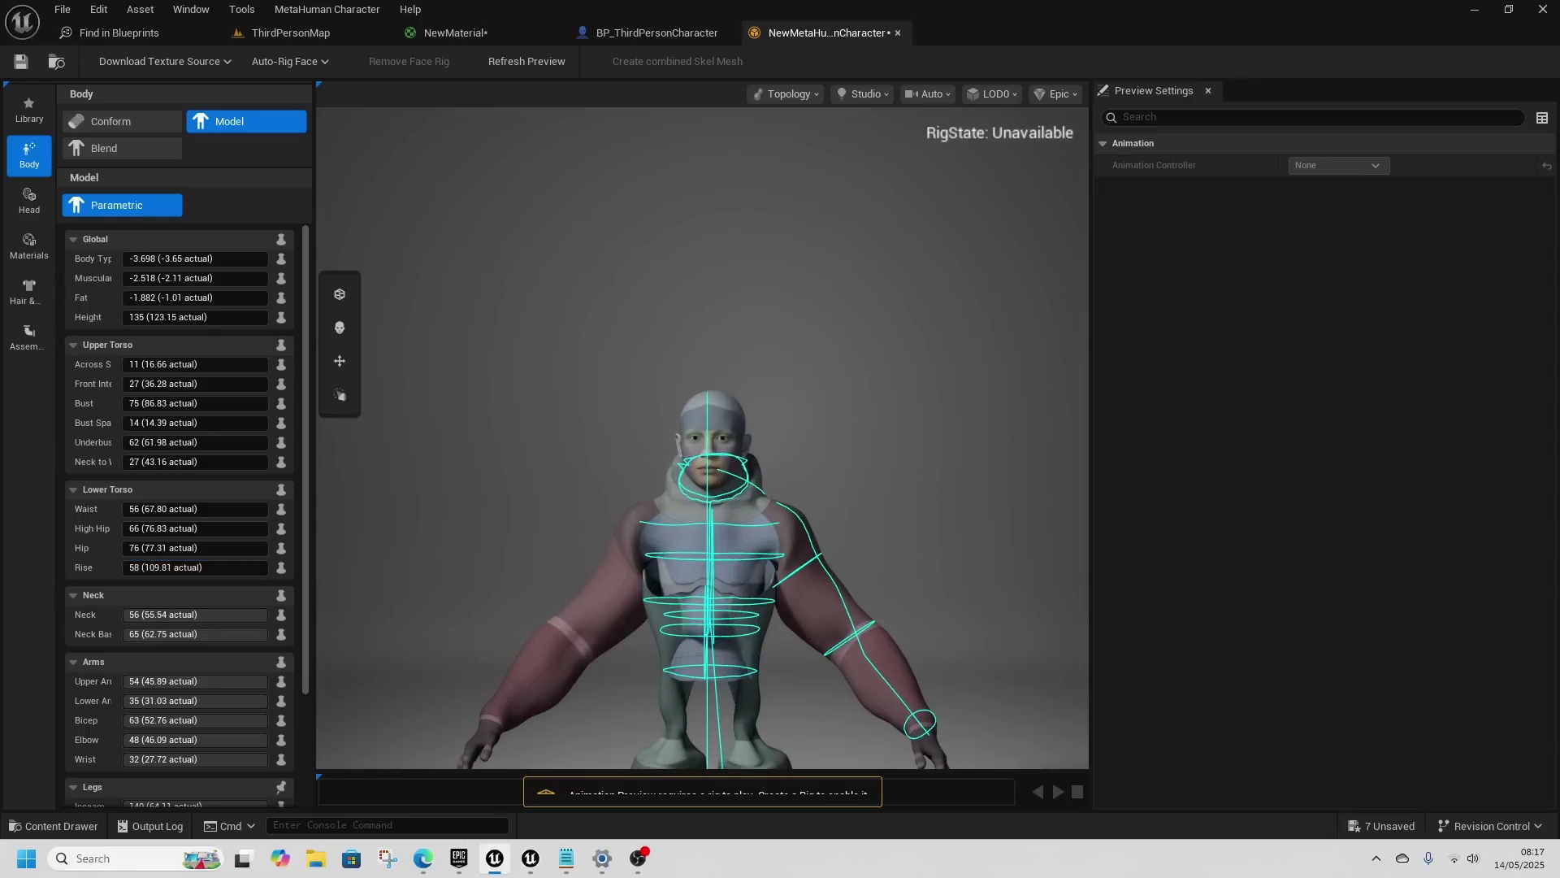
pyautogui.moveTo(755, 556)
pyautogui.mouseDown()
pyautogui.moveTo(772, 610)
pyautogui.moveTo(935, 606)
pyautogui.moveTo(757, 568)
pyautogui.moveTo(762, 585)
pyautogui.mouseUp()
pyautogui.scroll(-2, 780, 597)
pyautogui.moveTo(209, 615); pyautogui.dragTo(124, 634)
pyautogui.write('31')
pyautogui.press('Return')
pyautogui.click(195, 634)
pyautogui.write('33')
pyautogui.press('Return')
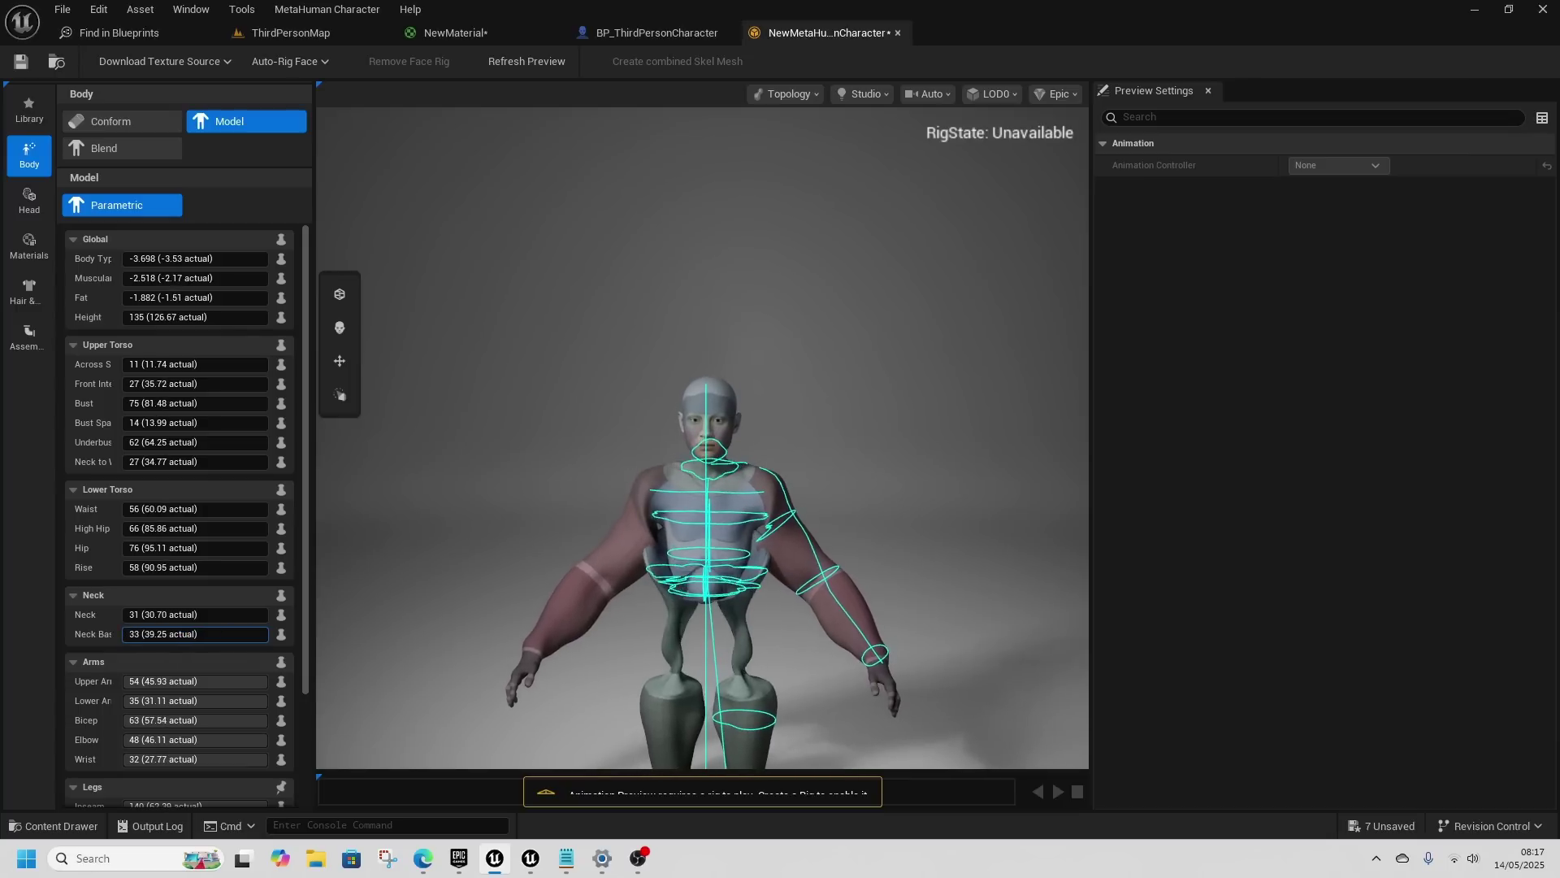
# Step: Set the Upper Arm measurement to 25
pyautogui.click(203, 680)
pyautogui.write('25')
pyautogui.press('Return')
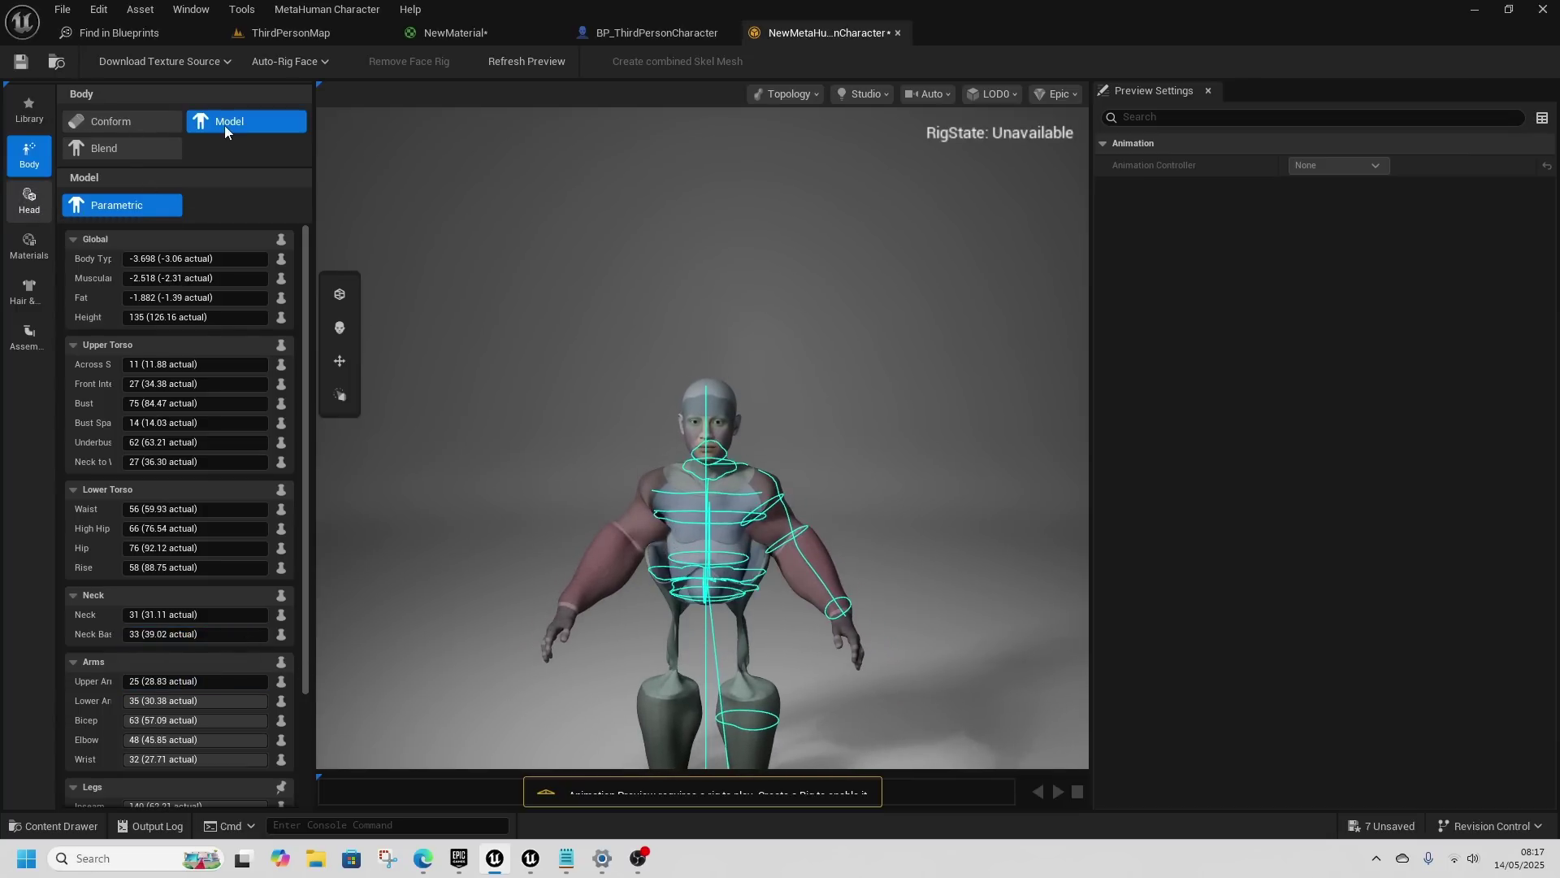
# Step: Use the head's Move tool to raise the forehead and widen the skull at the temples
pyautogui.click(29, 199)
pyautogui.click(94, 177)
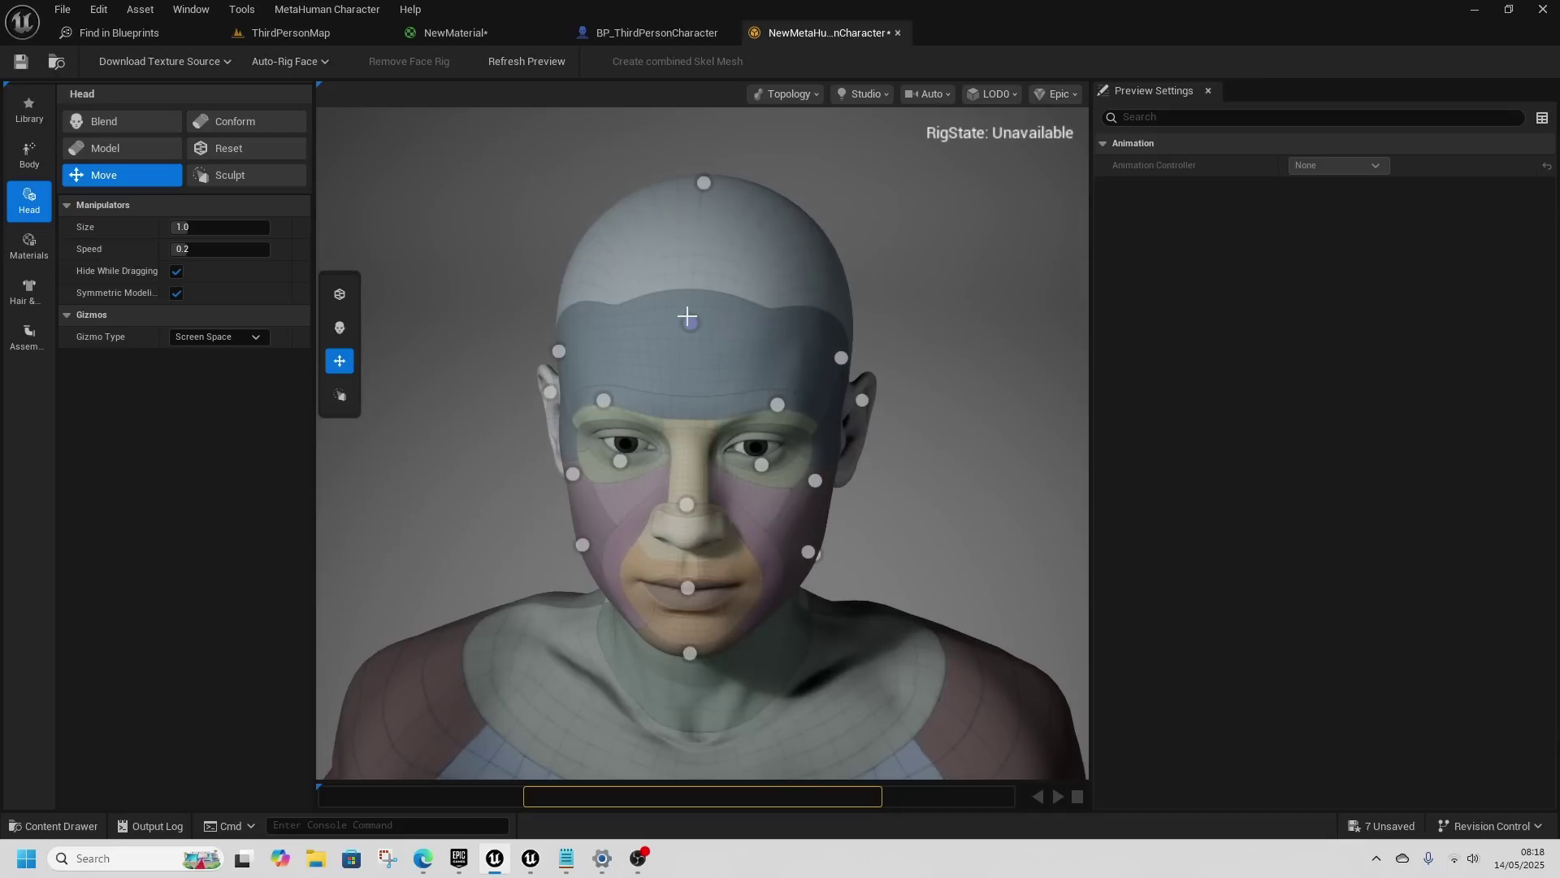
pyautogui.moveTo(688, 316); pyautogui.dragTo(684, 342)
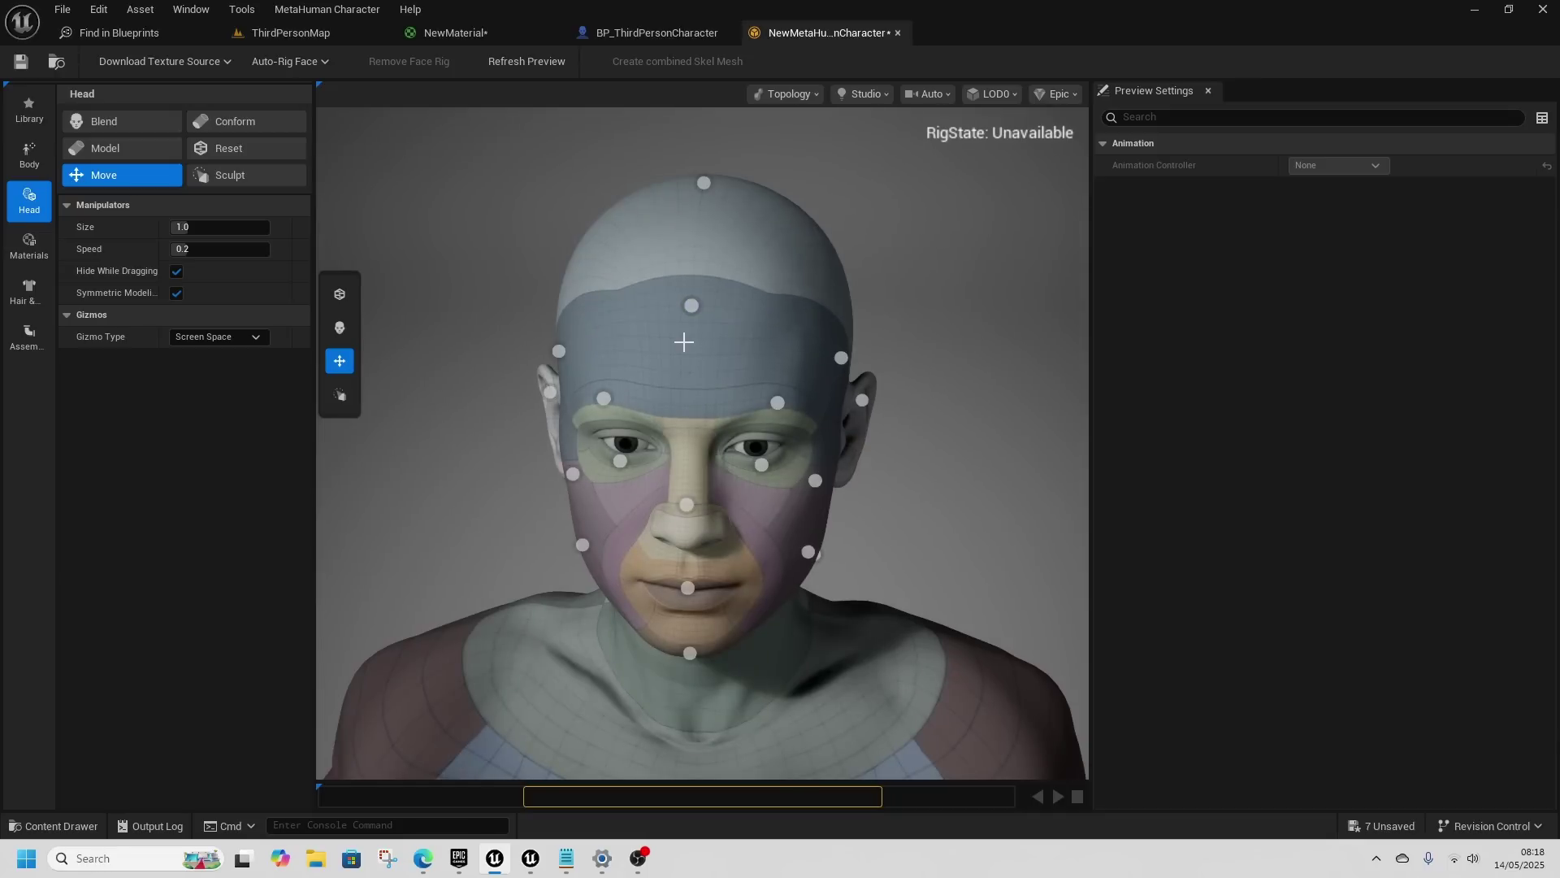
pyautogui.moveTo(853, 334); pyautogui.dragTo(828, 360)
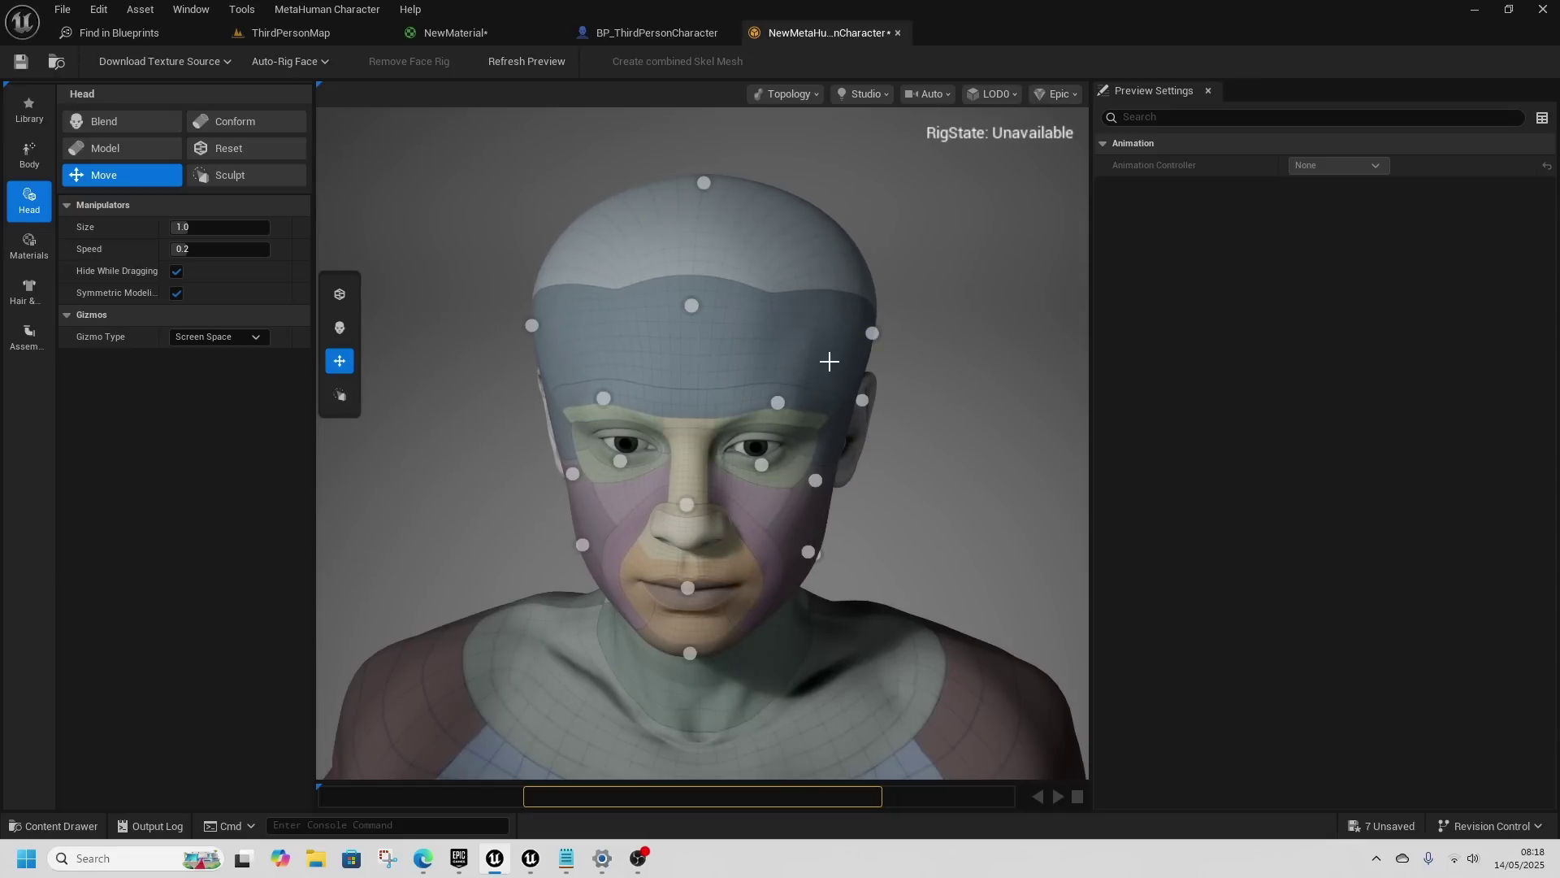
# Step: Reshape the brow and outer eye area of the head with the face manipulators
pyautogui.moveTo(781, 412); pyautogui.dragTo(661, 521)
pyautogui.moveTo(510, 455)
pyautogui.mouseDown()
pyautogui.moveTo(488, 457)
pyautogui.moveTo(534, 465)
pyautogui.mouseUp()
pyautogui.moveTo(565, 393); pyautogui.dragTo(594, 408)
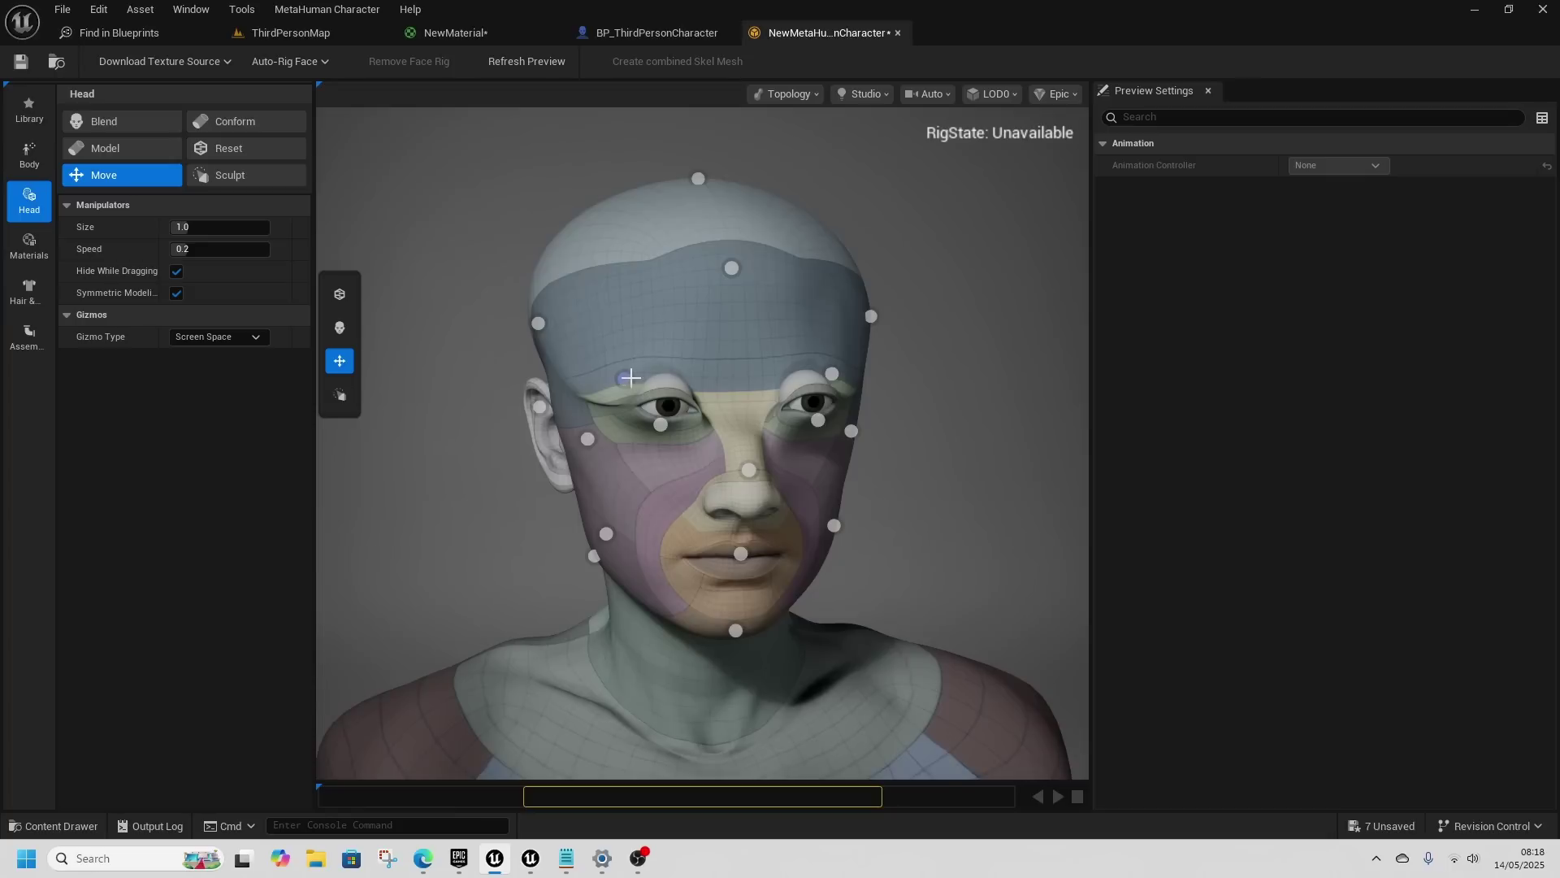
pyautogui.moveTo(630, 376)
pyautogui.mouseDown()
pyautogui.moveTo(624, 347)
pyautogui.moveTo(615, 392)
pyautogui.mouseUp()
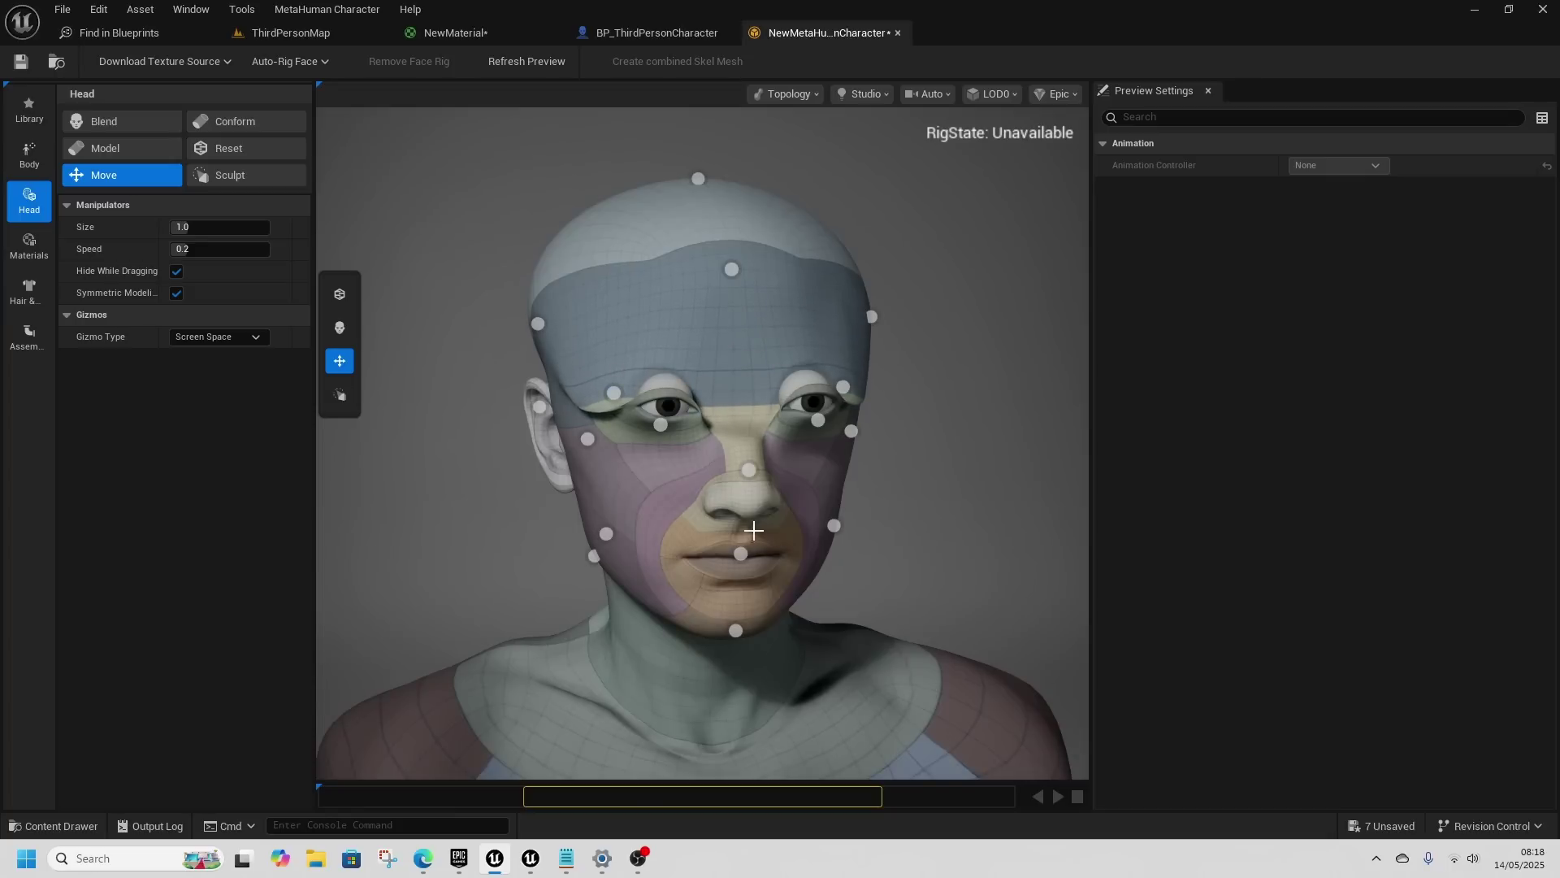
# Step: Pull the cheeks inward toward the mouth and reposition the mouth and nose on the face
pyautogui.moveTo(606, 533); pyautogui.dragTo(671, 517)
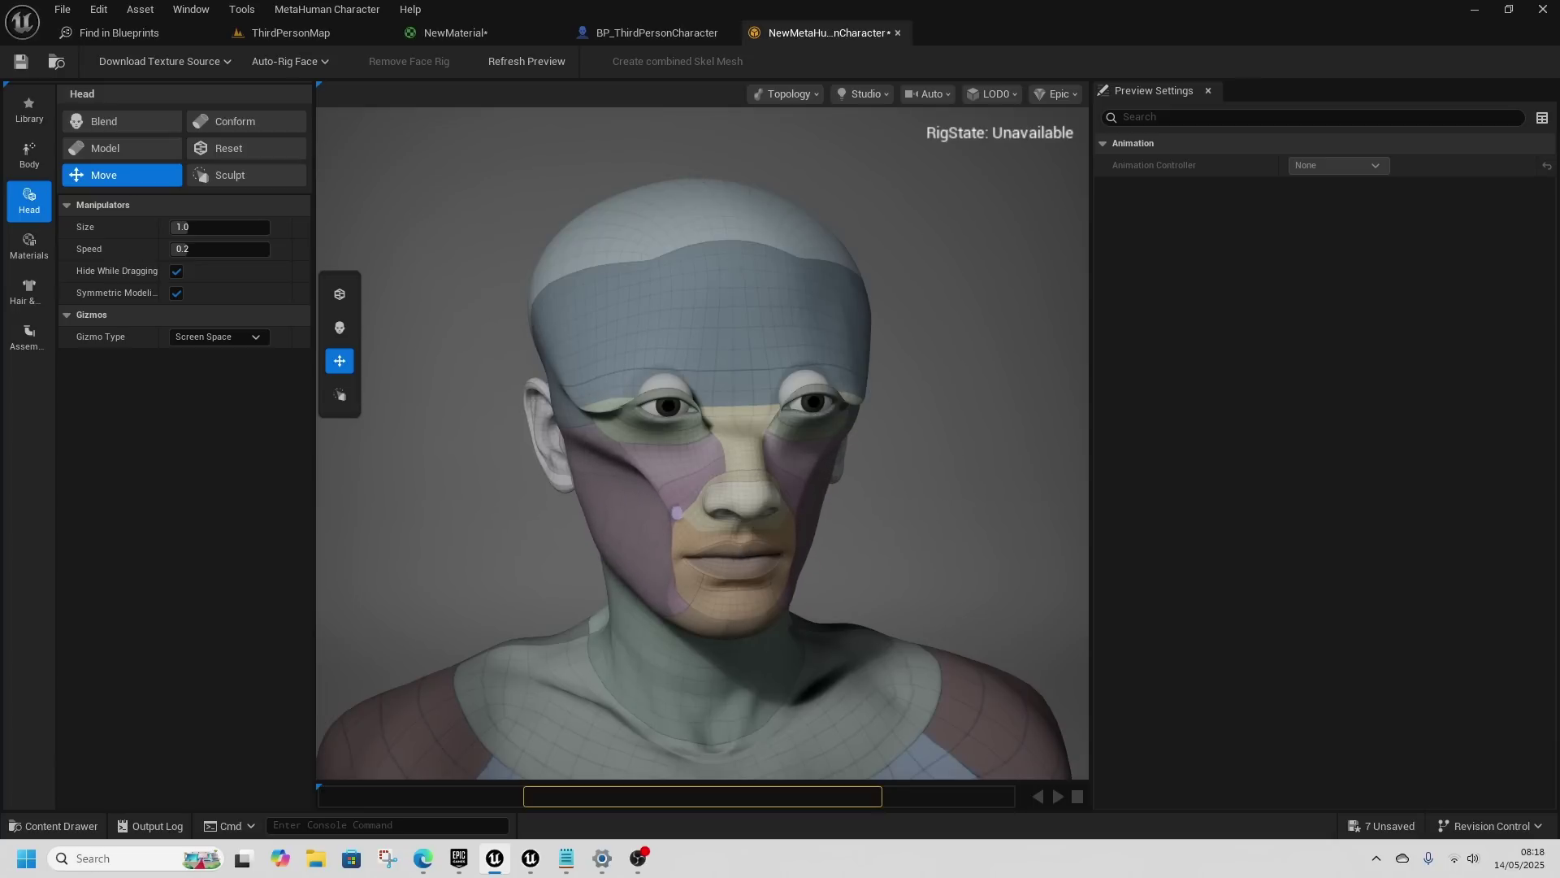
pyautogui.moveTo(742, 553); pyautogui.dragTo(753, 584)
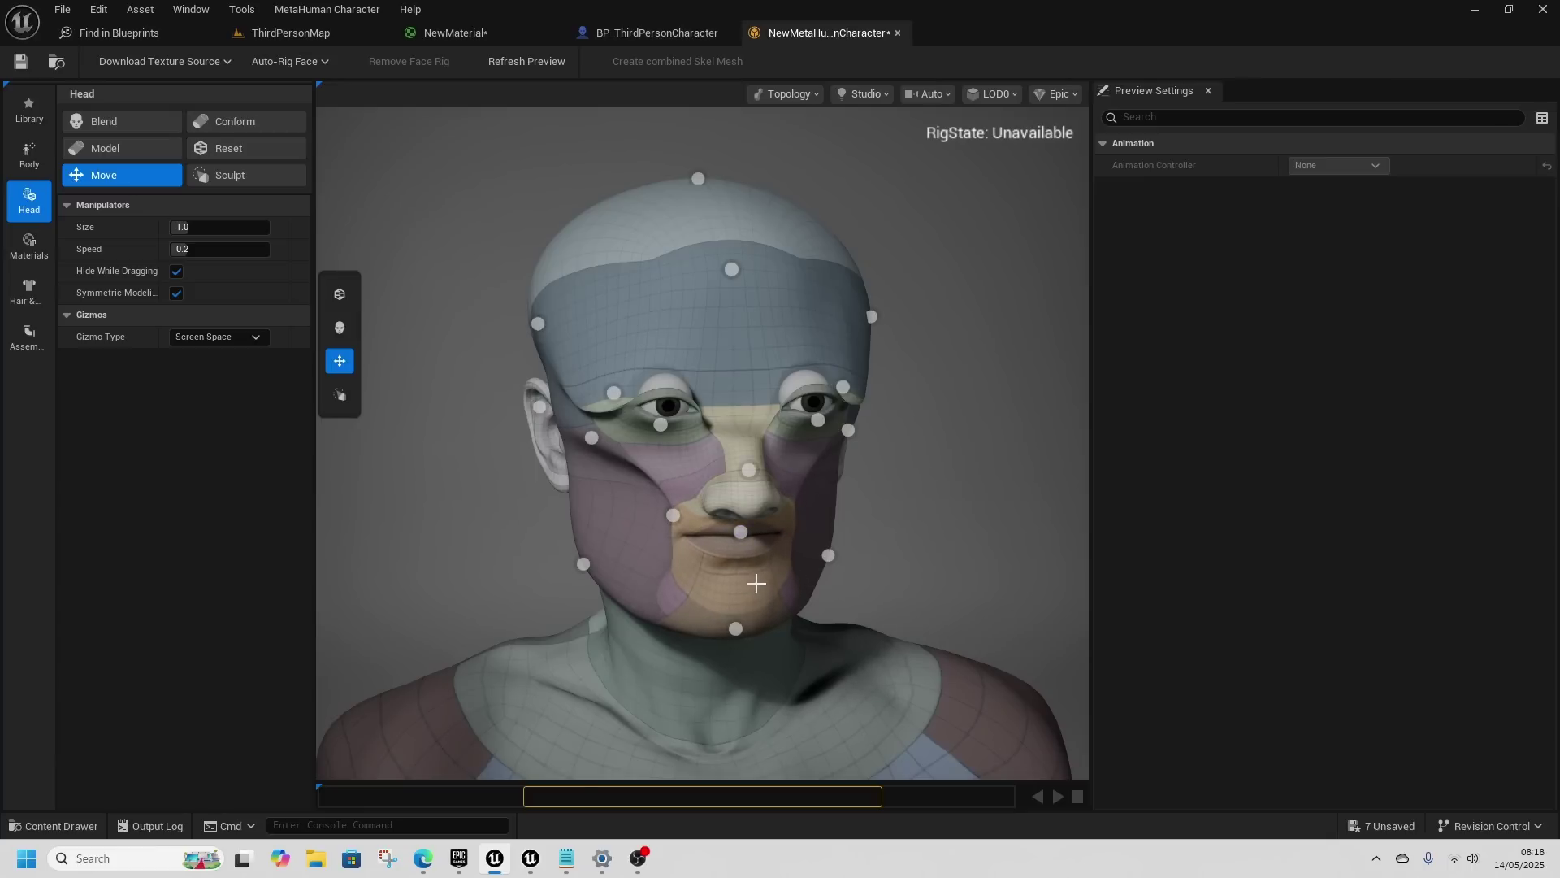
pyautogui.moveTo(754, 459); pyautogui.dragTo(754, 443)
# Step: Change the character's skin tone to a pale pink with U at 0.0 and V at about 0.94
pyautogui.click(29, 244)
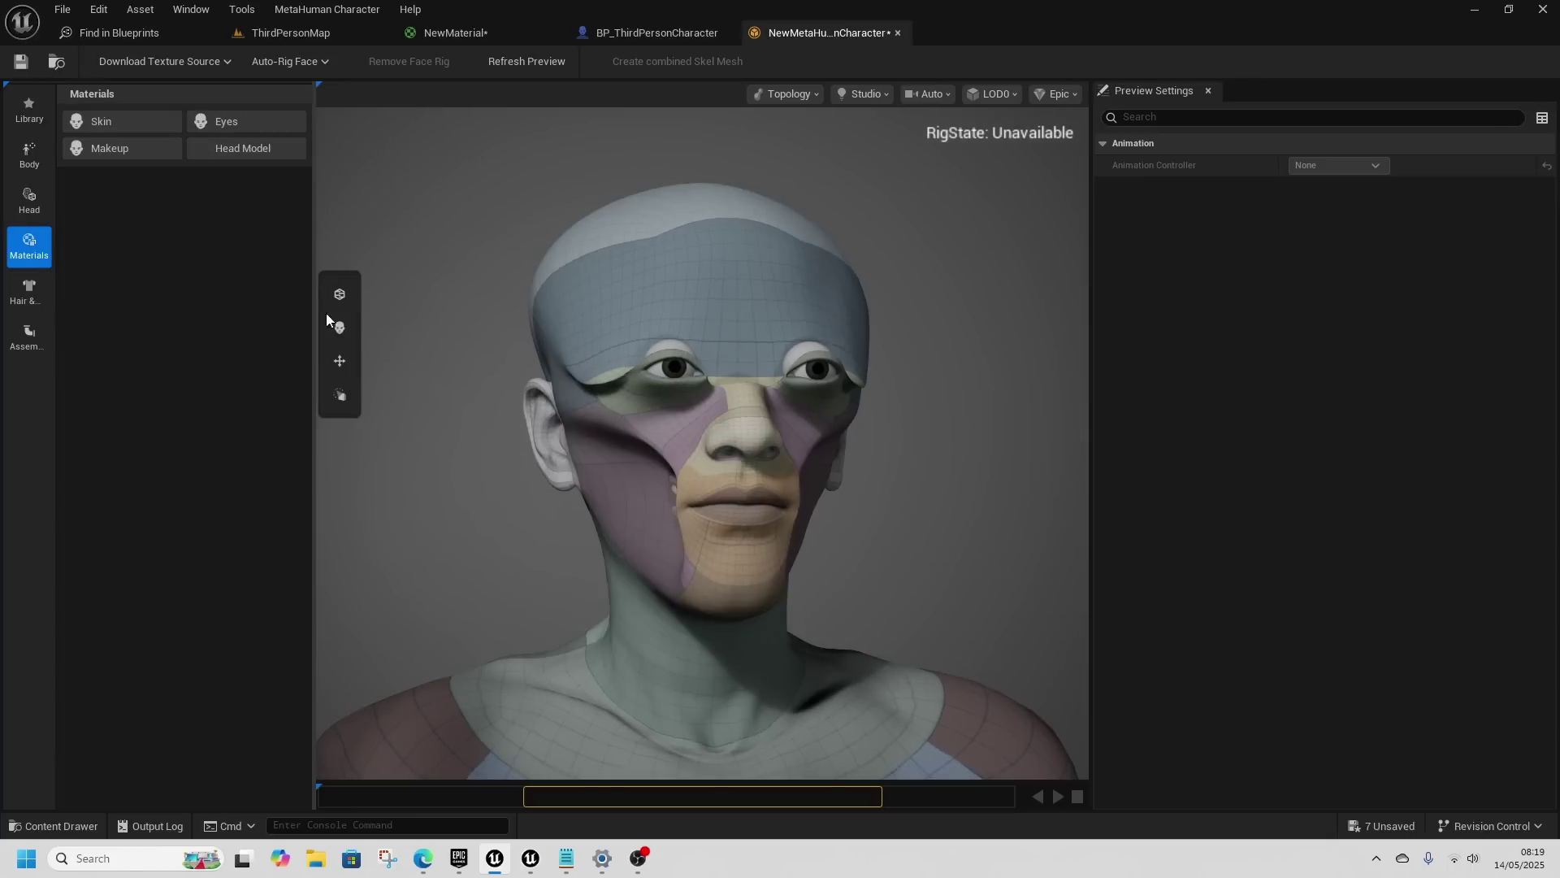
pyautogui.click(118, 120)
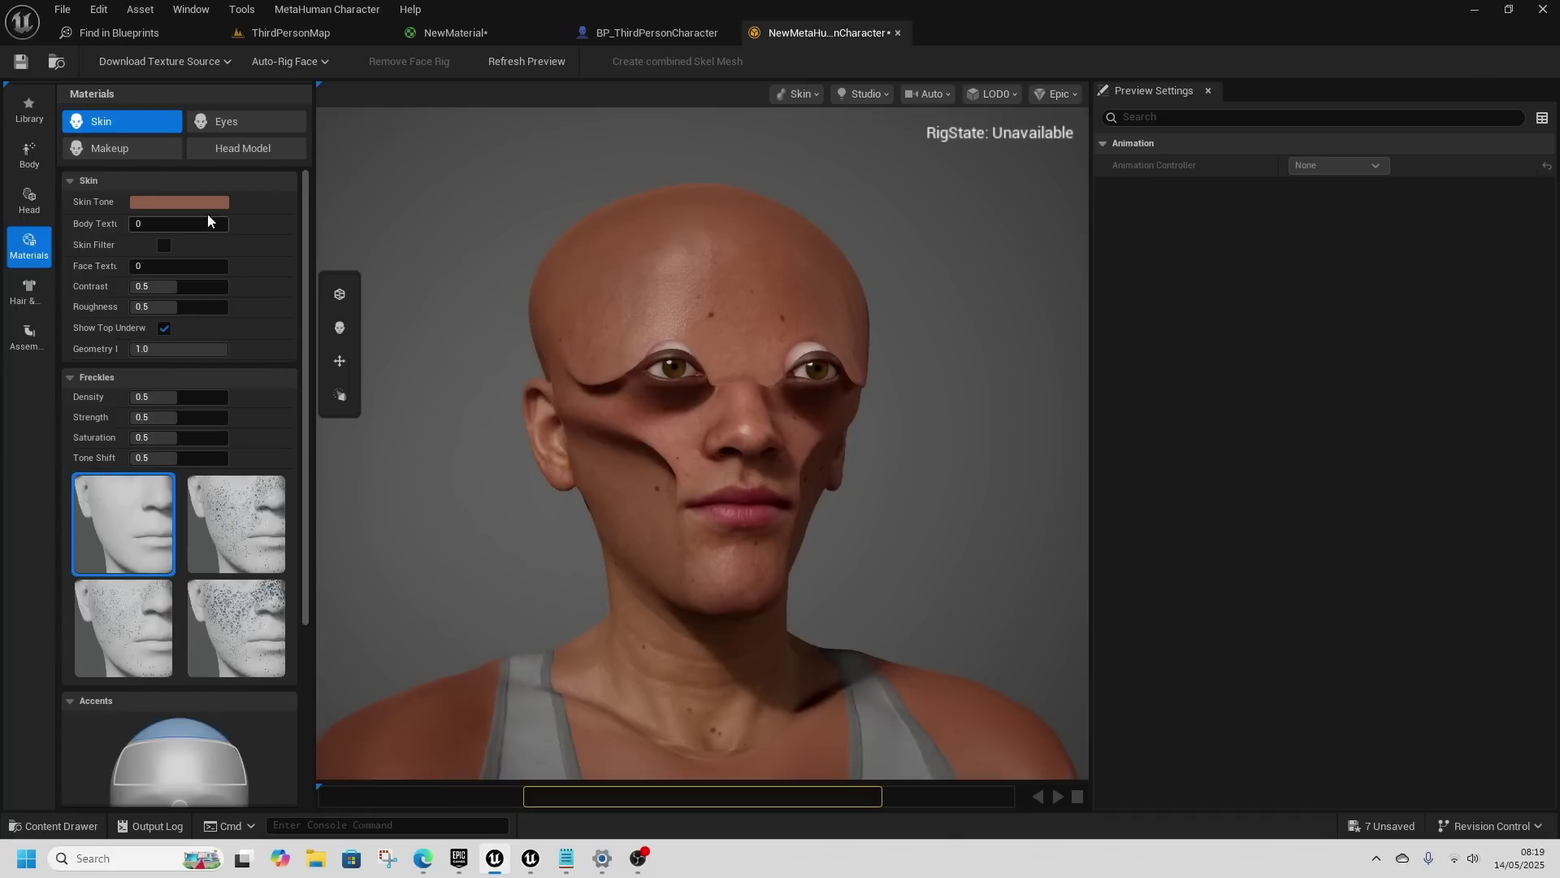
pyautogui.click(184, 203)
pyautogui.moveTo(404, 306)
pyautogui.mouseDown()
pyautogui.moveTo(201, 348)
pyautogui.moveTo(201, 244)
pyautogui.moveTo(541, 265)
pyautogui.moveTo(541, 348)
pyautogui.moveTo(201, 342)
pyautogui.mouseUp()
pyautogui.click(533, 215)
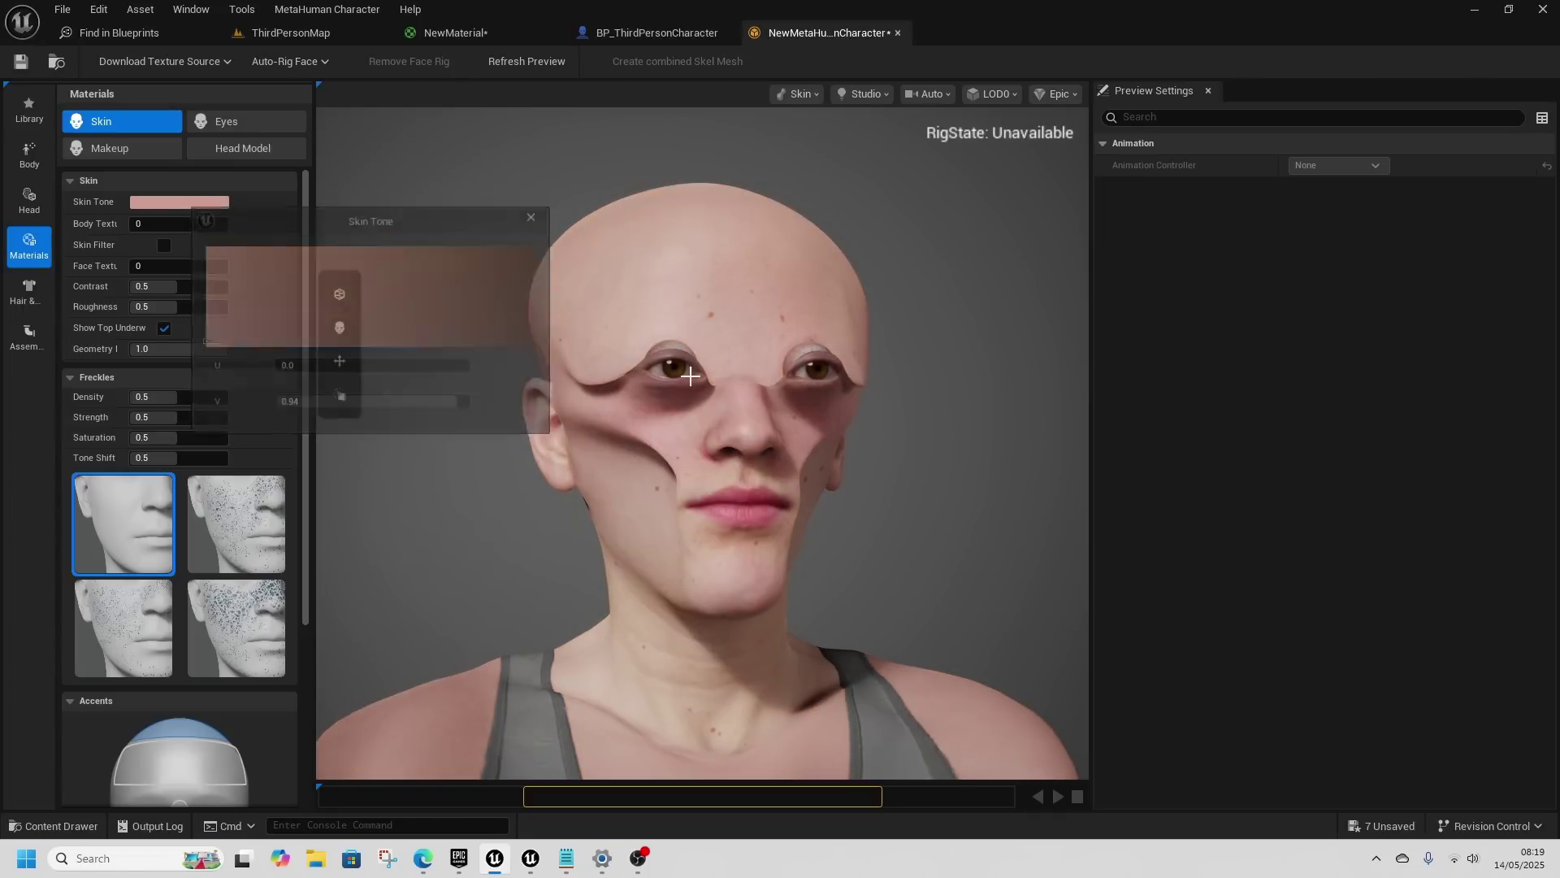
# Step: Set the skin's Face Texture to 120 and Contrast to 0.78, and apply the third freckle pattern
pyautogui.moveTo(693, 372)
pyautogui.mouseDown()
pyautogui.moveTo(894, 374)
pyautogui.moveTo(780, 373)
pyautogui.moveTo(666, 488)
pyautogui.moveTo(910, 415)
pyautogui.moveTo(756, 374)
pyautogui.moveTo(885, 374)
pyautogui.moveTo(699, 374)
pyautogui.mouseUp()
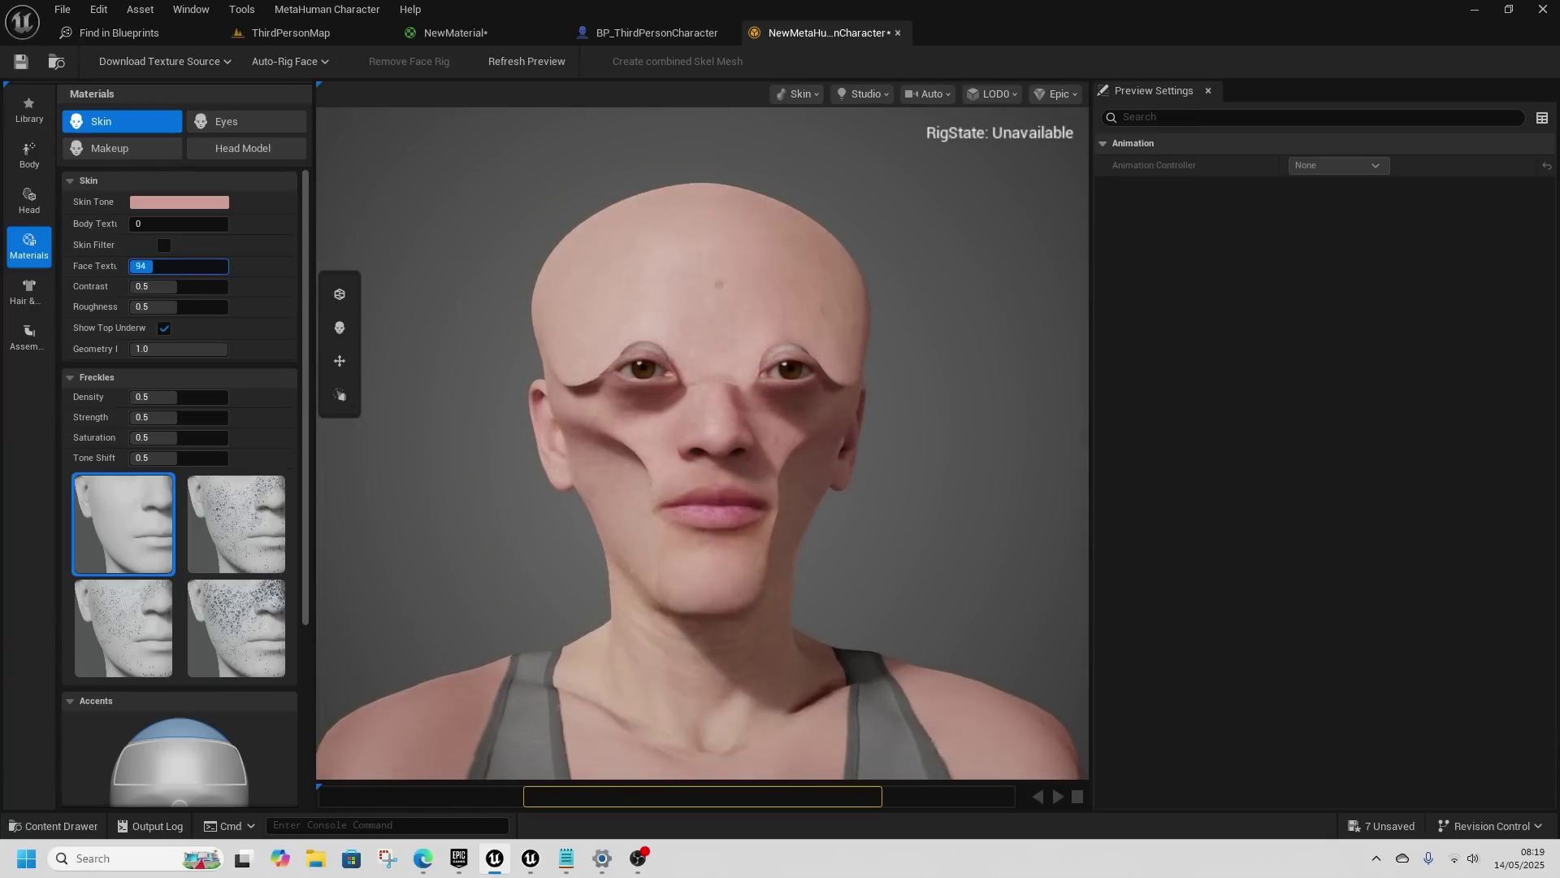
pyautogui.moveTo(163, 265); pyautogui.dragTo(202, 288)
pyautogui.click(248, 617)
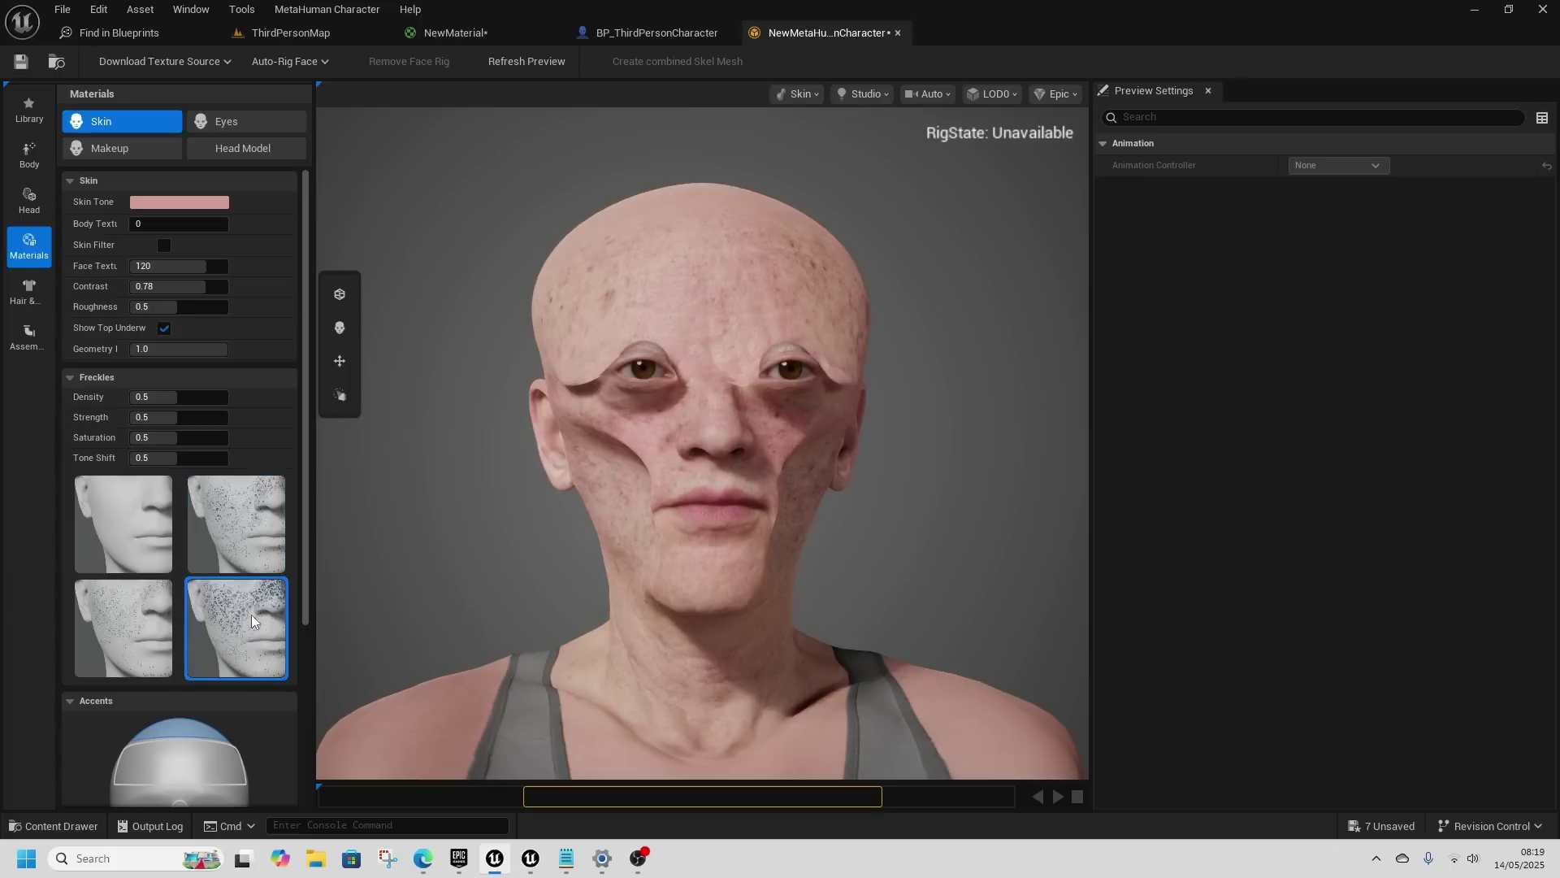
pyautogui.click(162, 622)
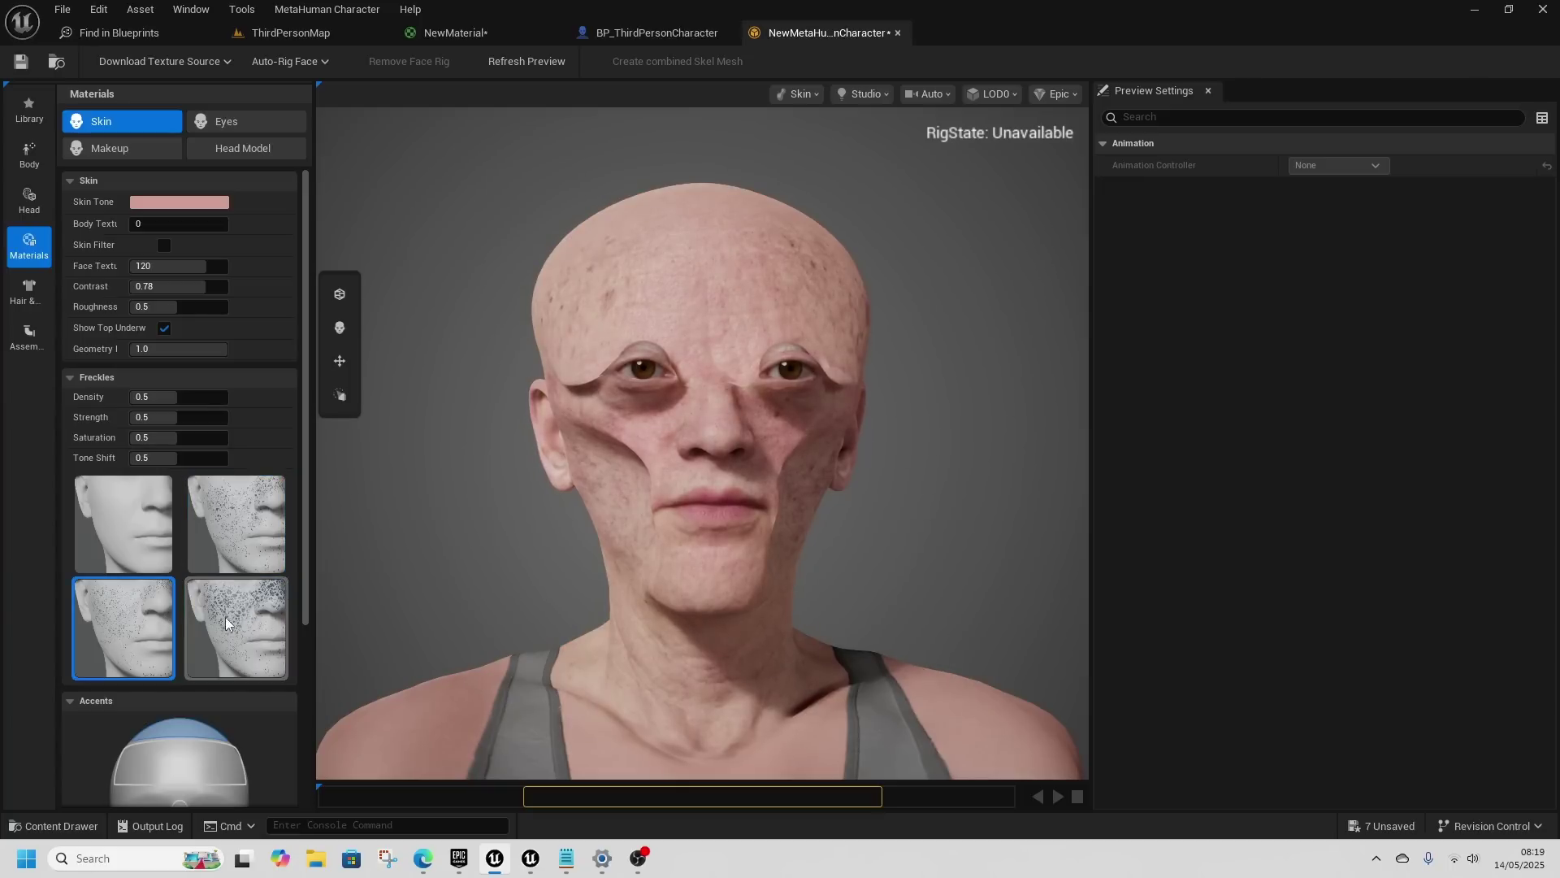
# Step: Set the forehead accent's Redness to 1.0 and select the lower cheek accent region
pyautogui.scroll(-2, 225, 616)
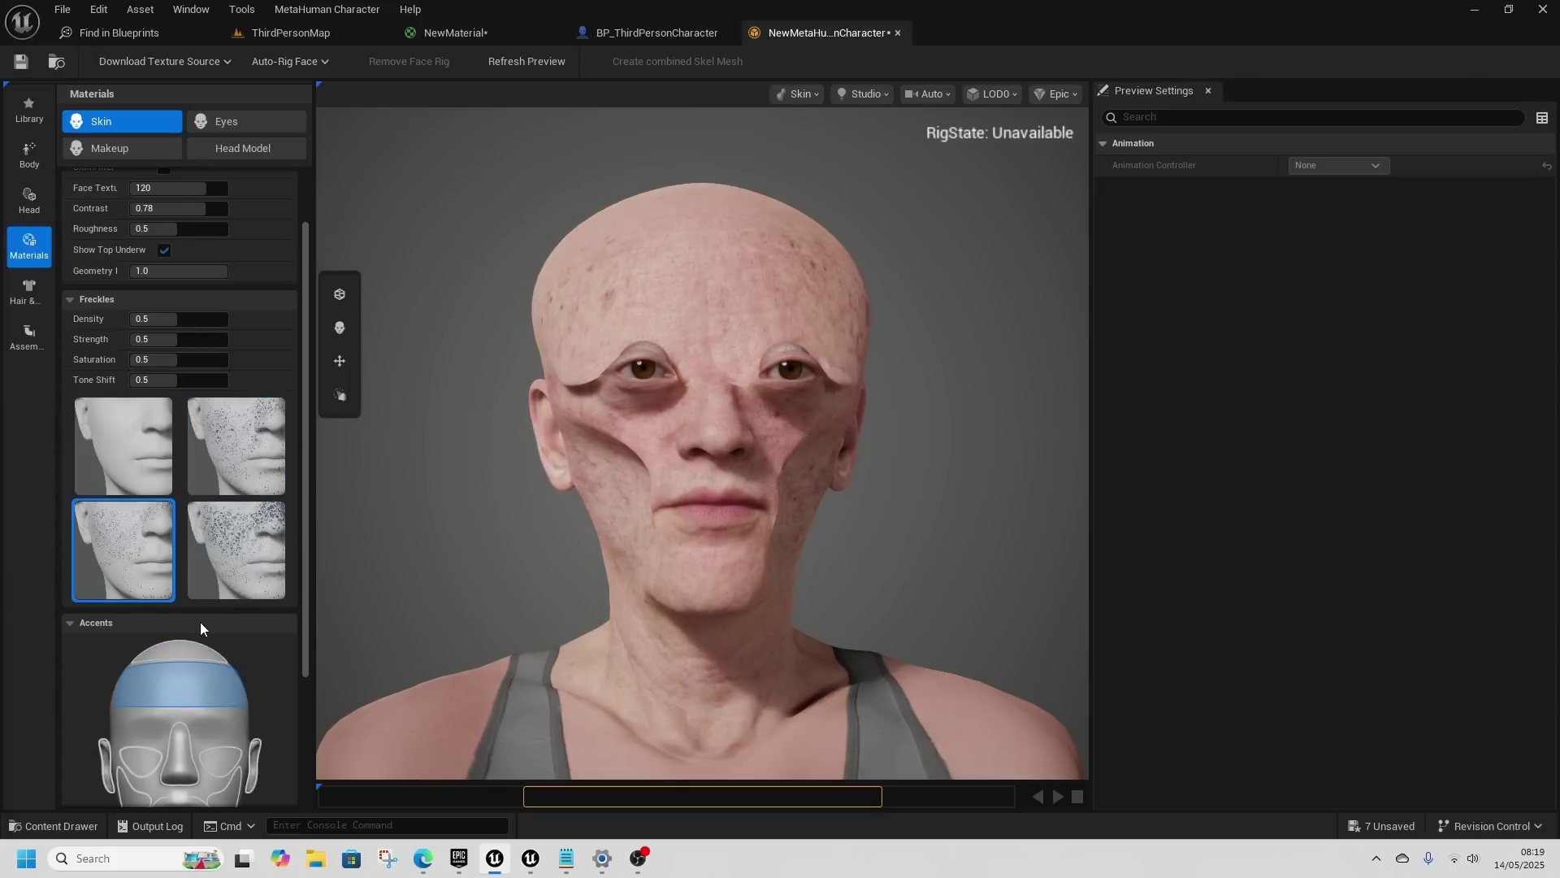
pyautogui.scroll(-6, 211, 692)
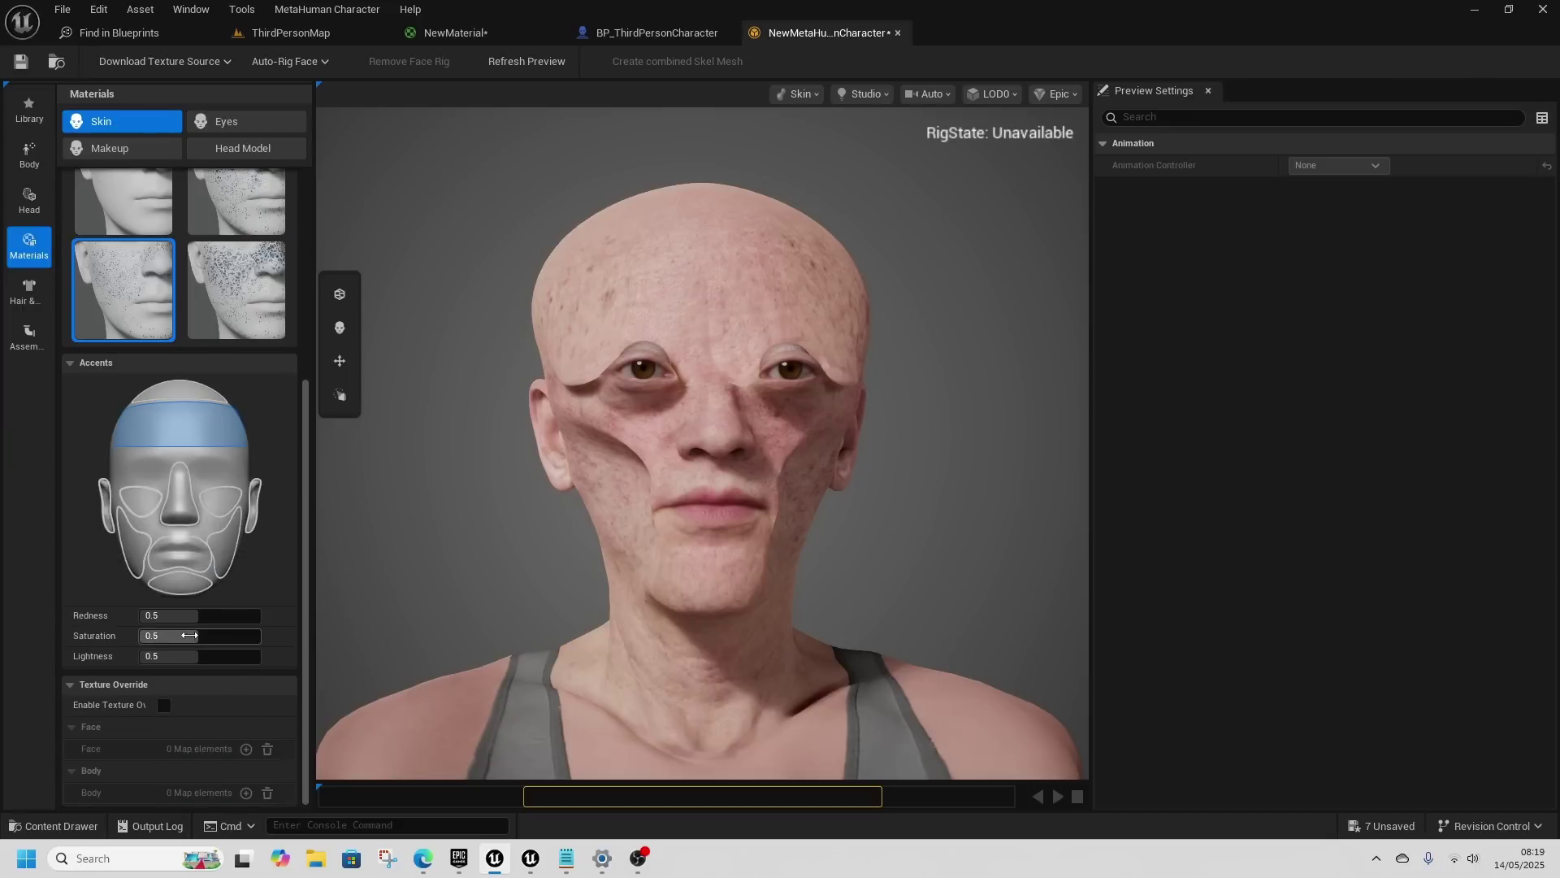
pyautogui.moveTo(163, 615); pyautogui.dragTo(261, 615)
pyautogui.click(120, 530)
pyautogui.press('Tab')
pyautogui.press('Tab')
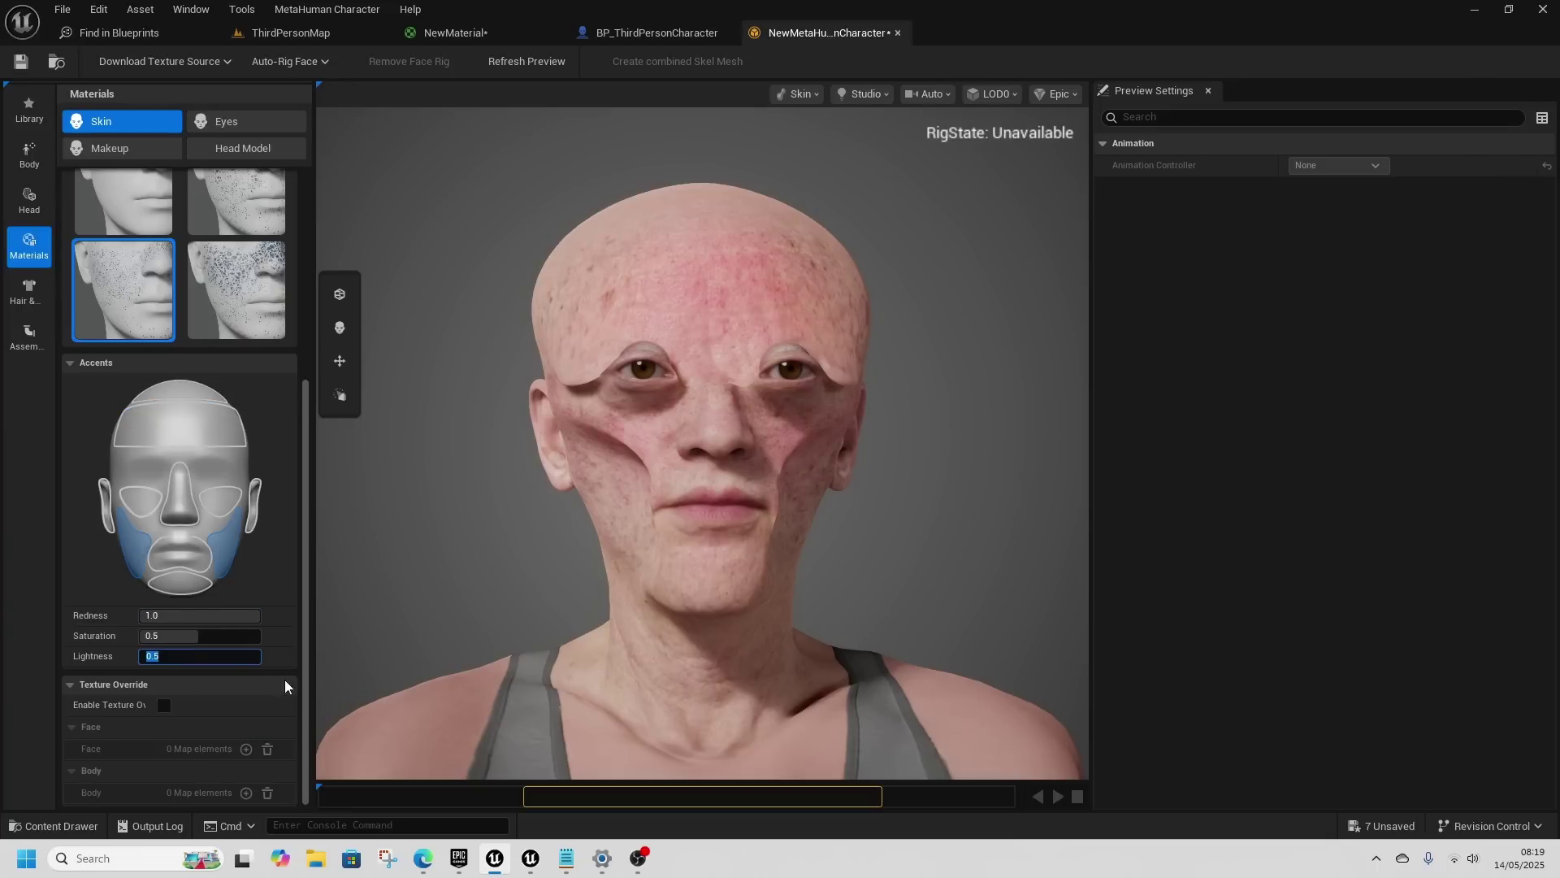
# Step: Check the Hair & Clothing section and inspect the character's head and full body from several angles
pyautogui.click(30, 301)
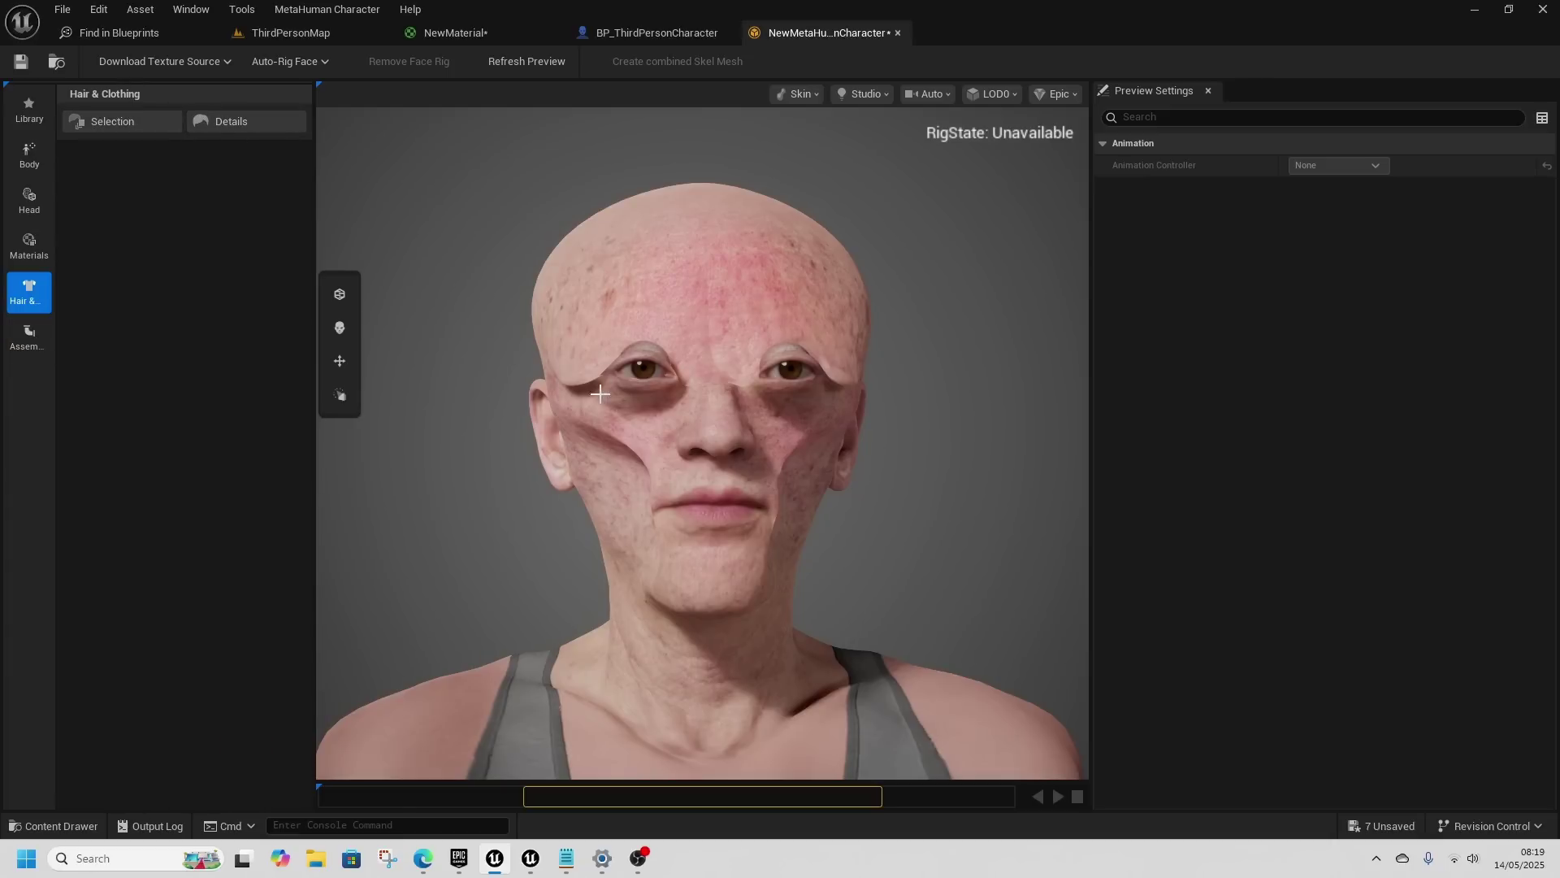
pyautogui.moveTo(597, 387); pyautogui.dragTo(416, 374)
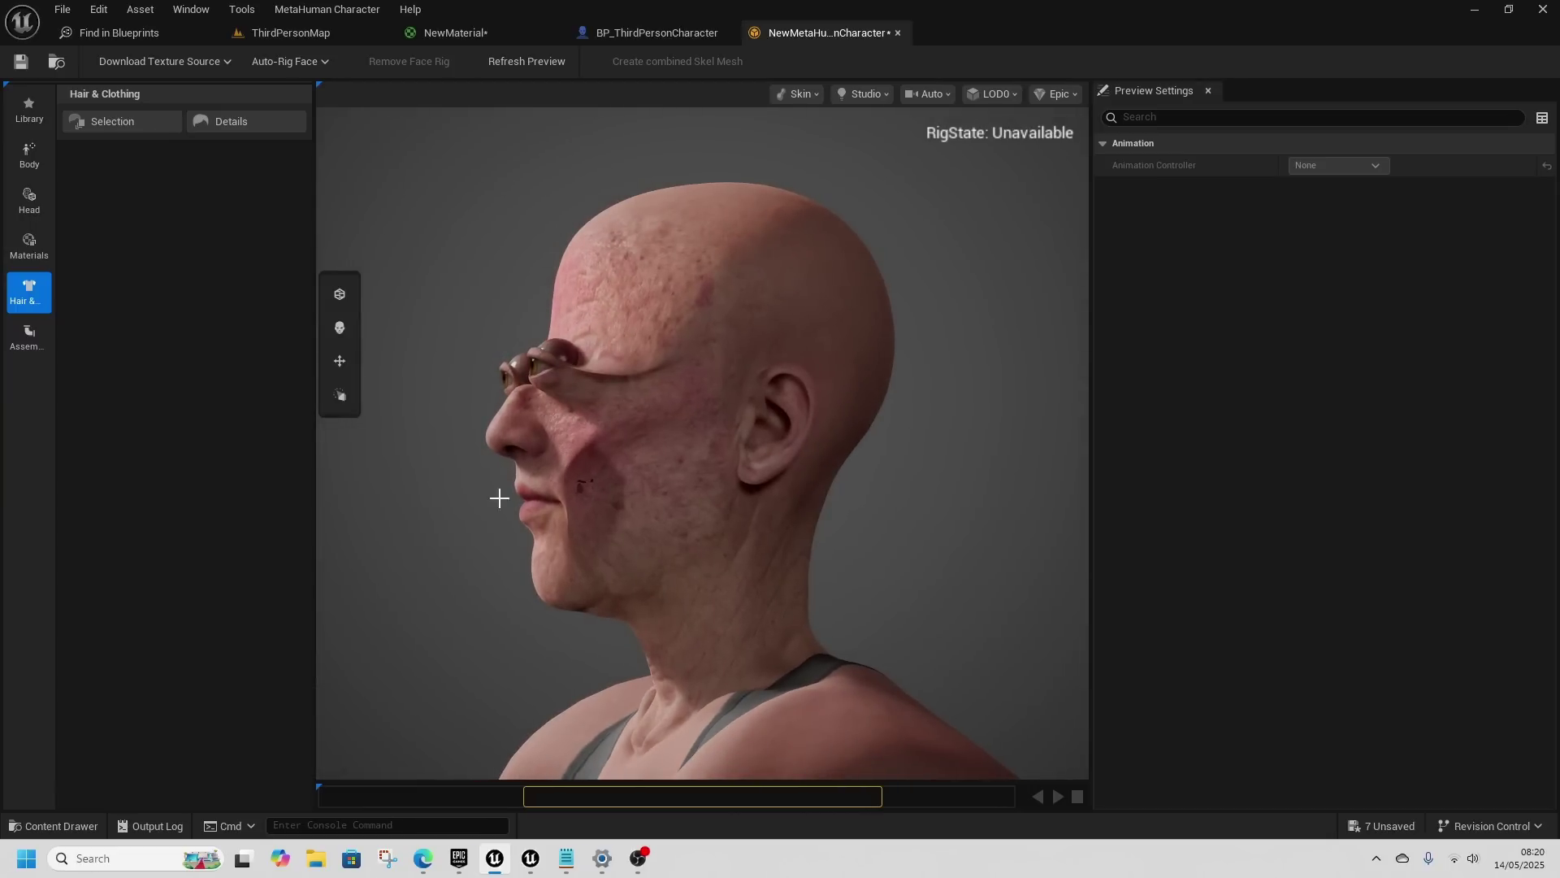
pyautogui.moveTo(499, 498); pyautogui.dragTo(731, 491)
pyautogui.click(23, 171)
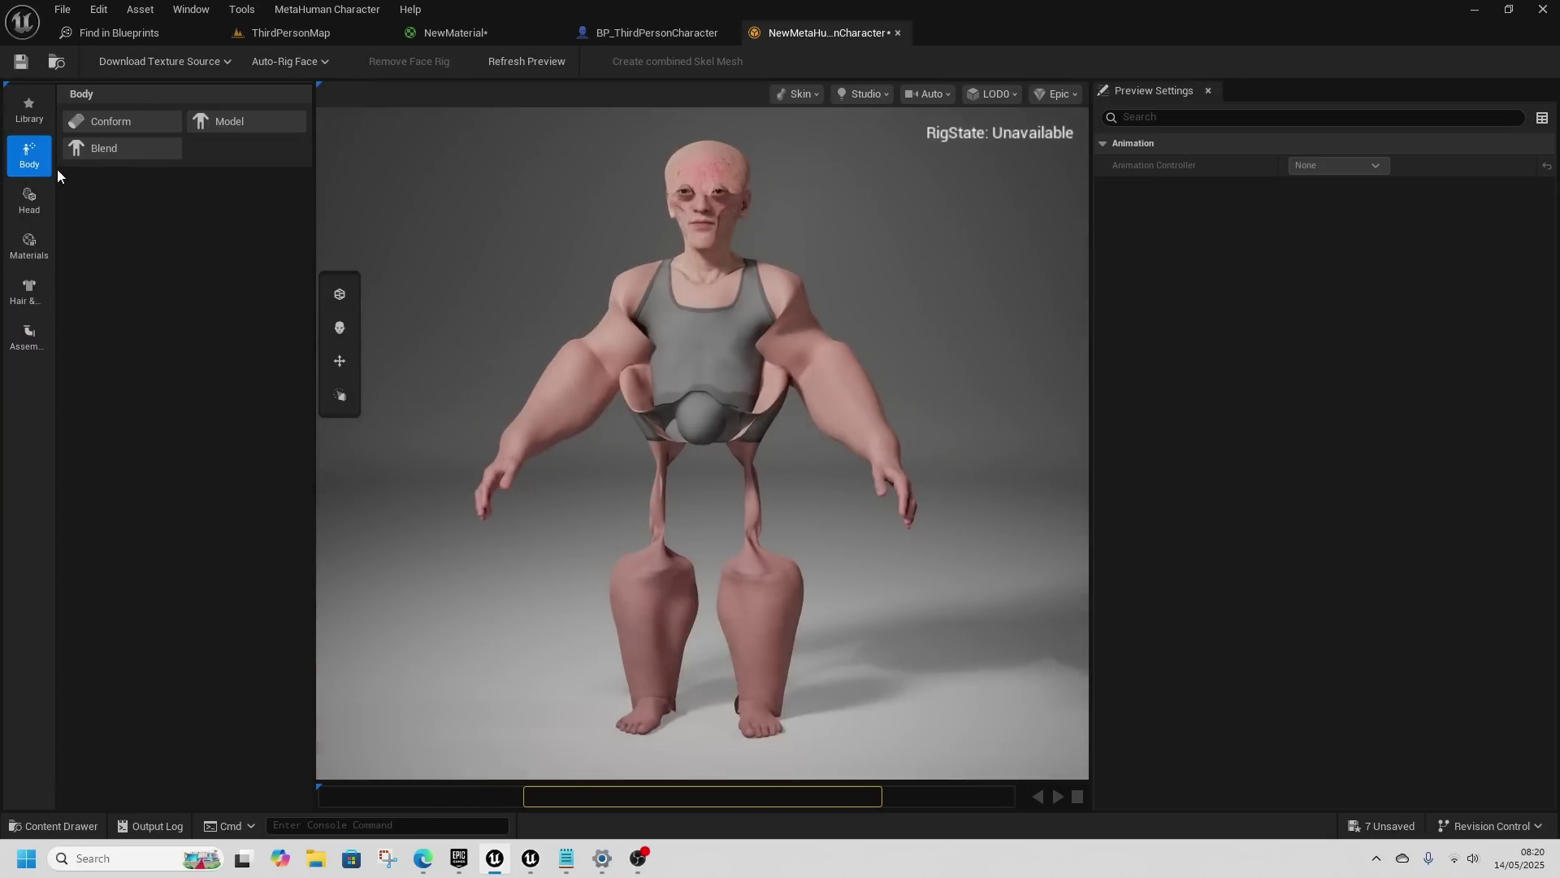
pyautogui.moveTo(617, 344); pyautogui.dragTo(419, 264)
pyautogui.moveTo(641, 374)
pyautogui.mouseDown()
pyautogui.moveTo(687, 407)
pyautogui.moveTo(611, 374)
pyautogui.mouseUp()
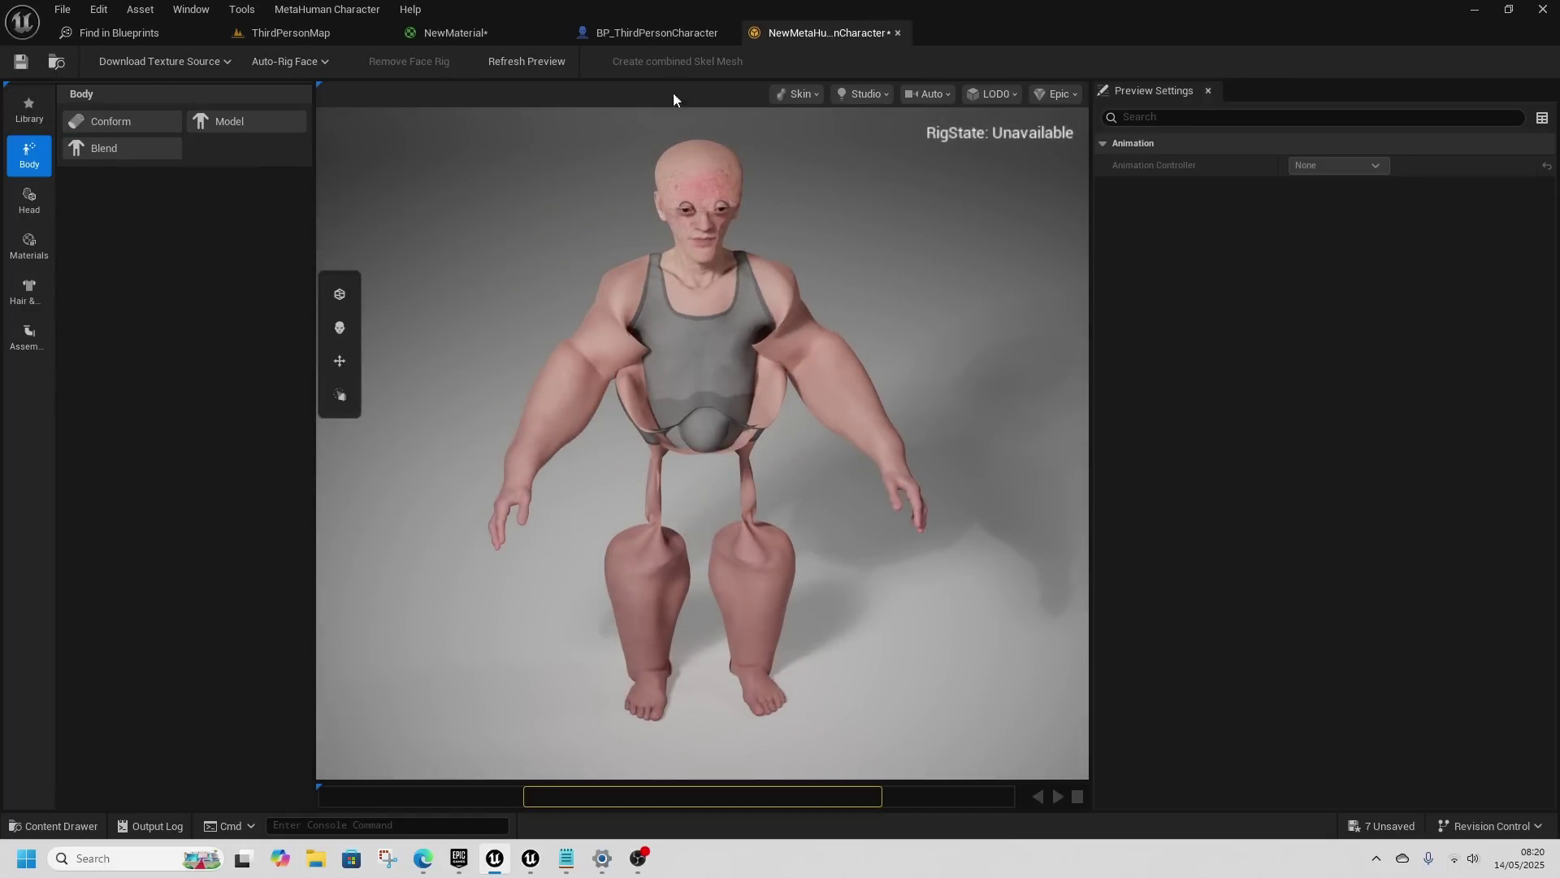
pyautogui.moveTo(680, 321); pyautogui.dragTo(728, 294)
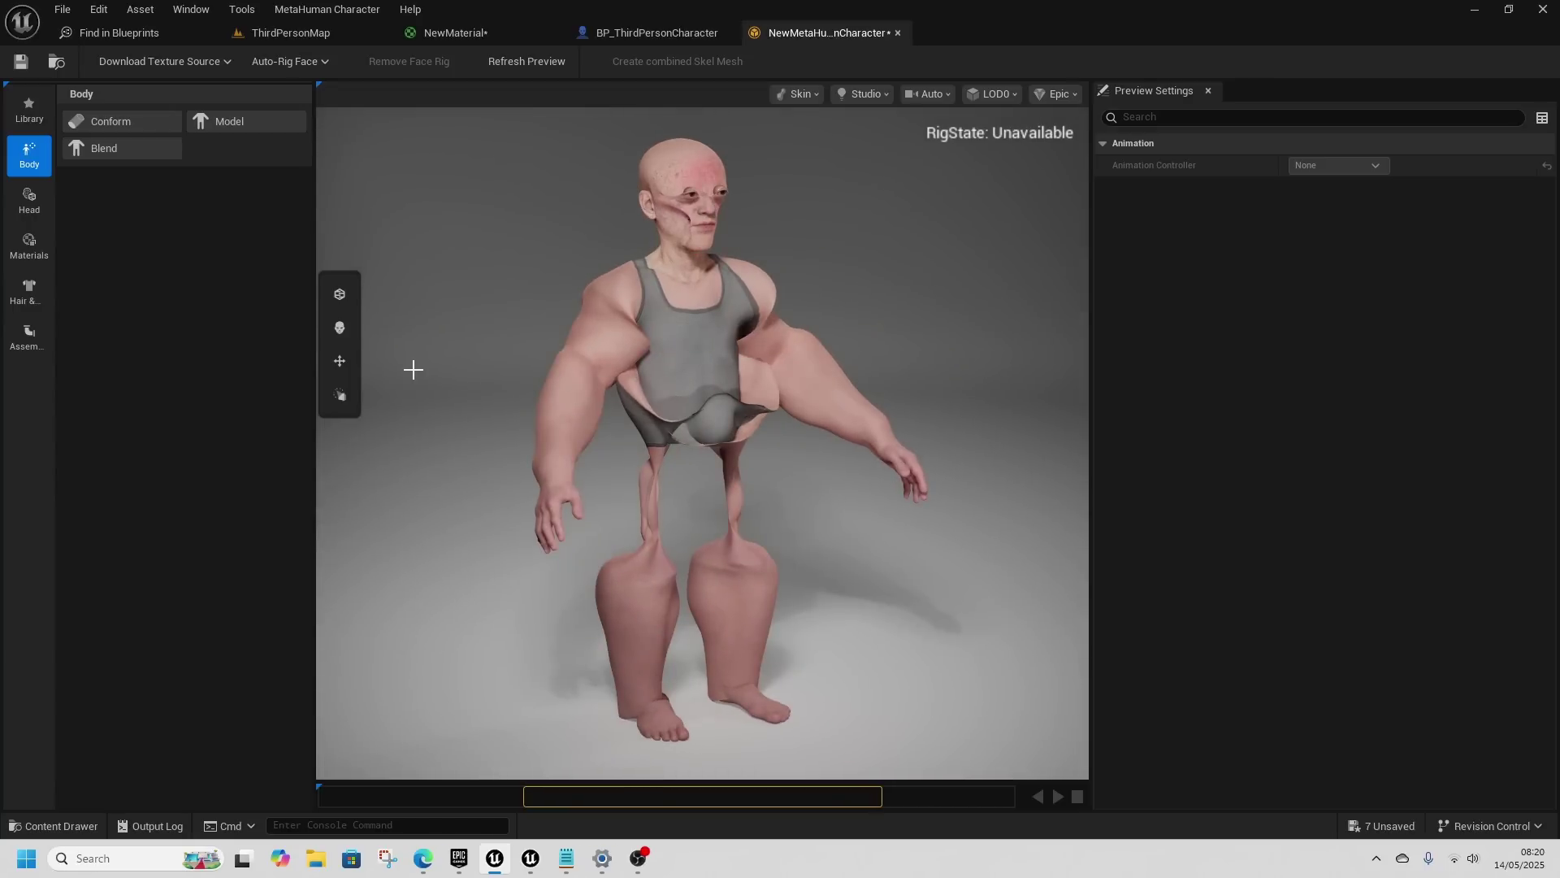
# Step: Return to the ThirdPersonMap level, examine the asset types that can be created in the Content folder, and display an extended tooltip
pyautogui.click(323, 36)
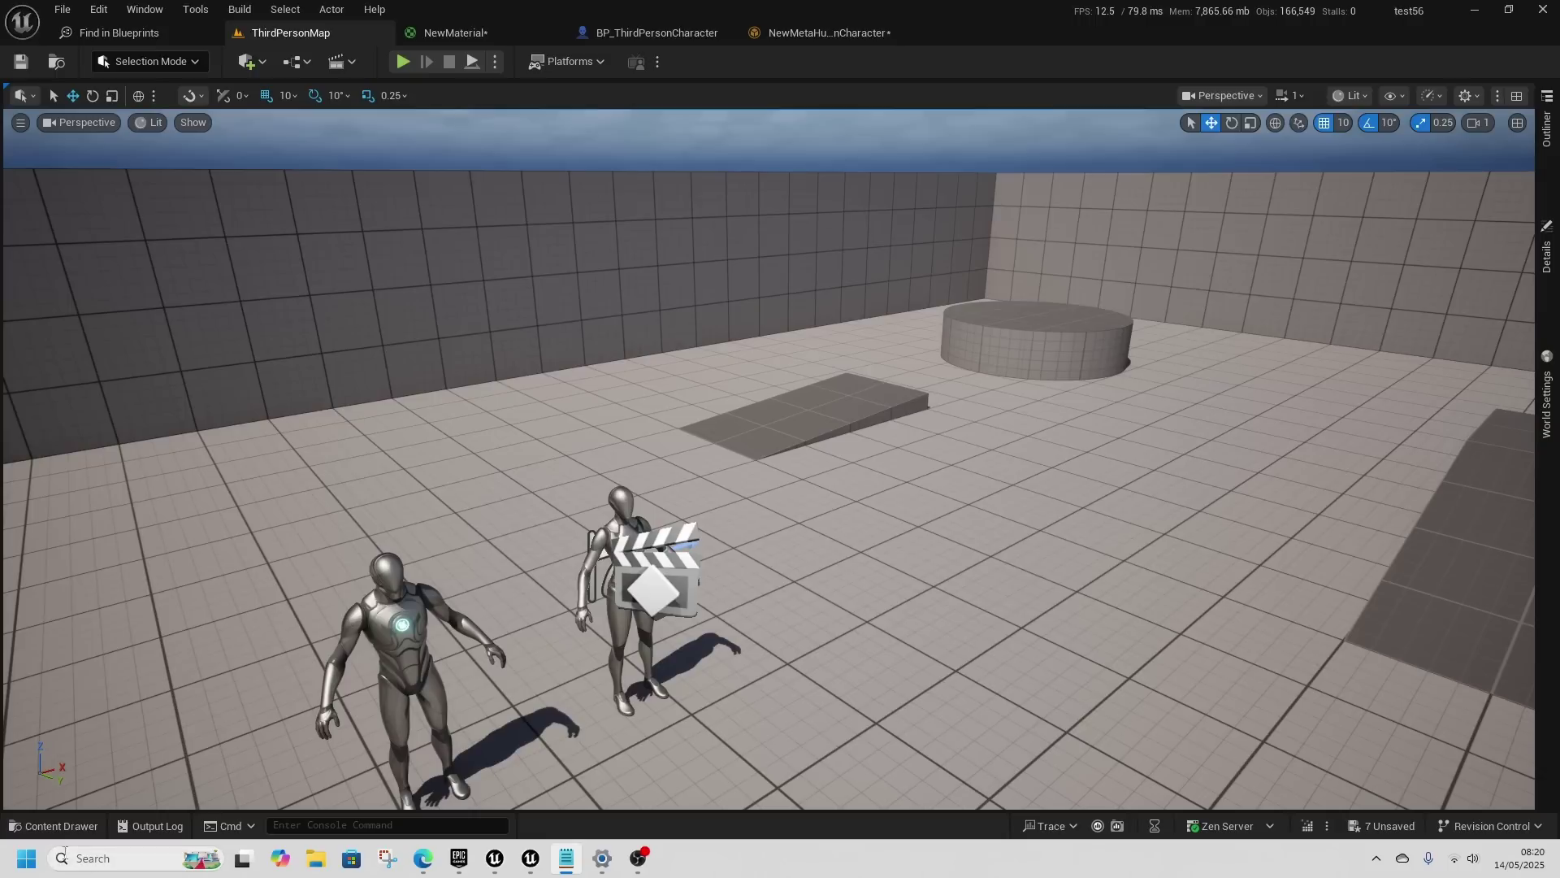
pyautogui.click(57, 825)
pyautogui.rightClick(630, 553)
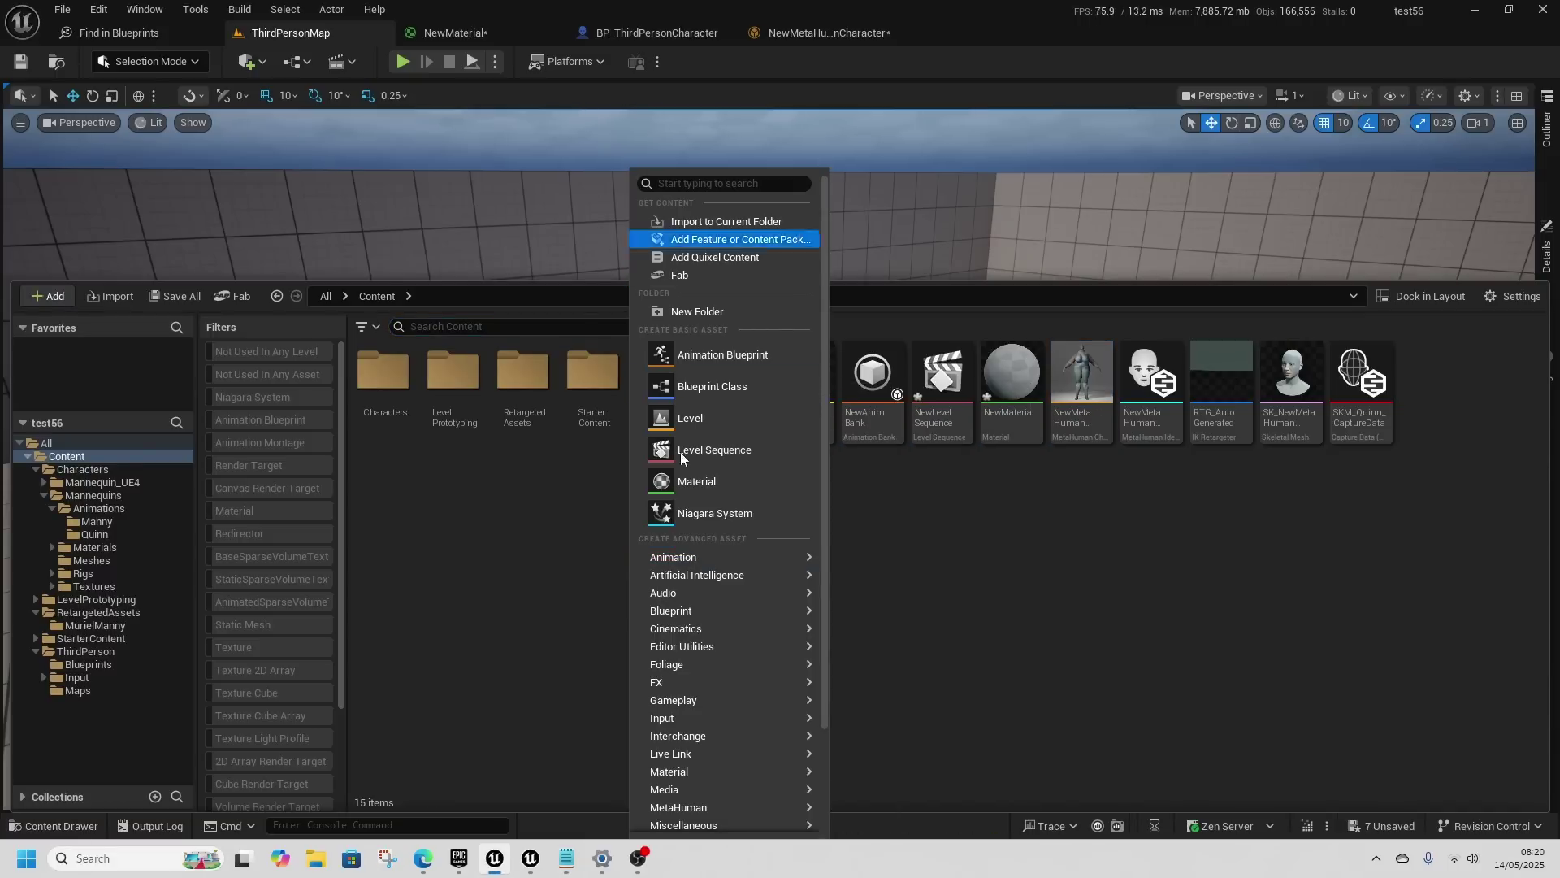
pyautogui.click(473, 694)
pyautogui.rightClick(646, 543)
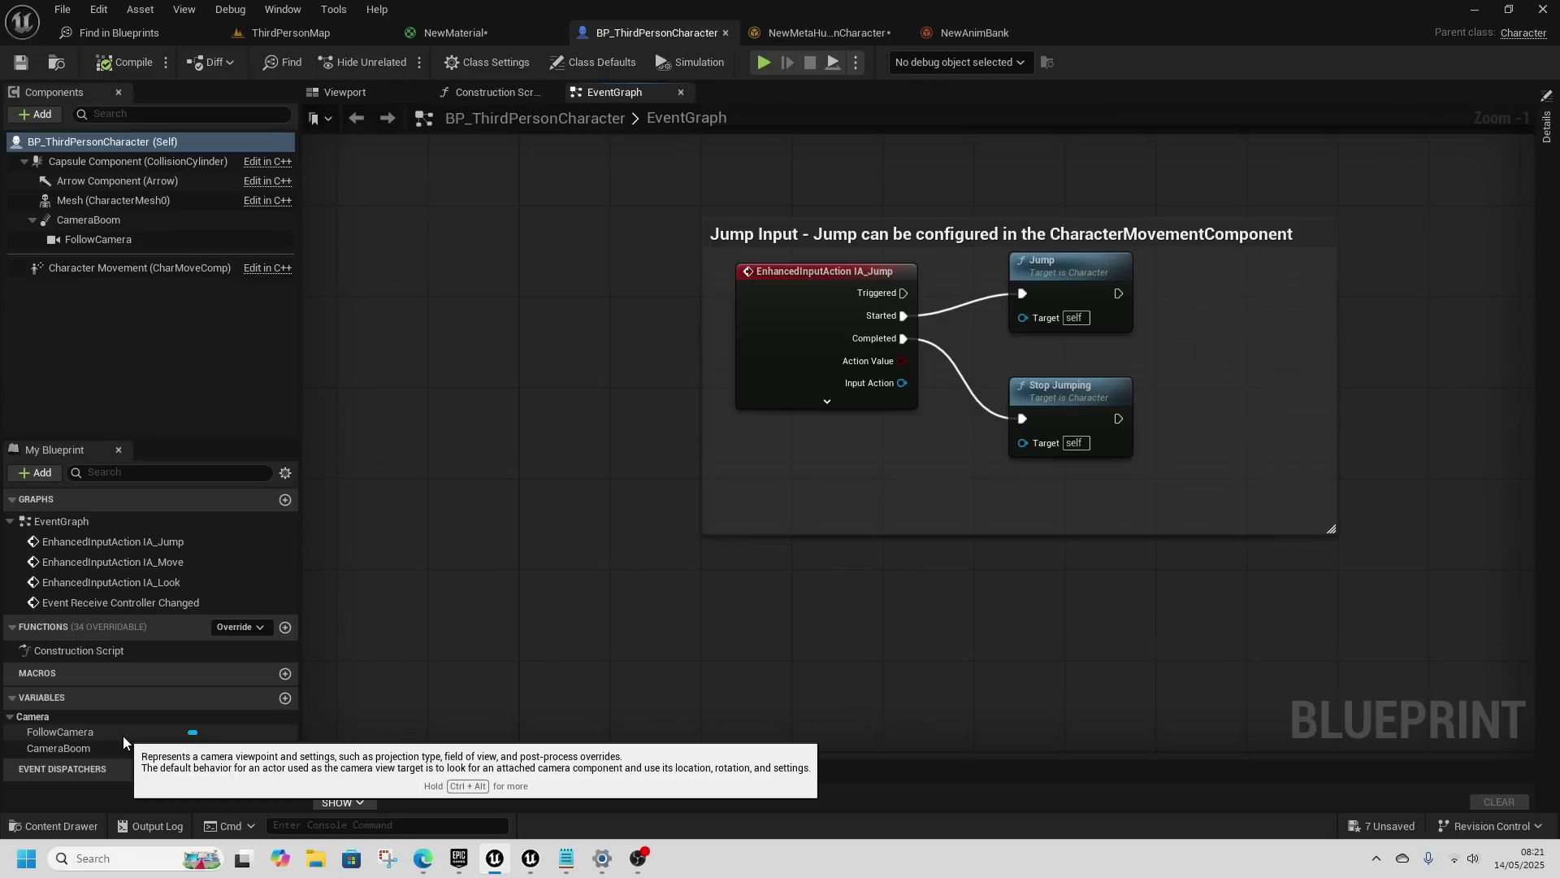
pyautogui.hotkey('ctrl', 'alt')
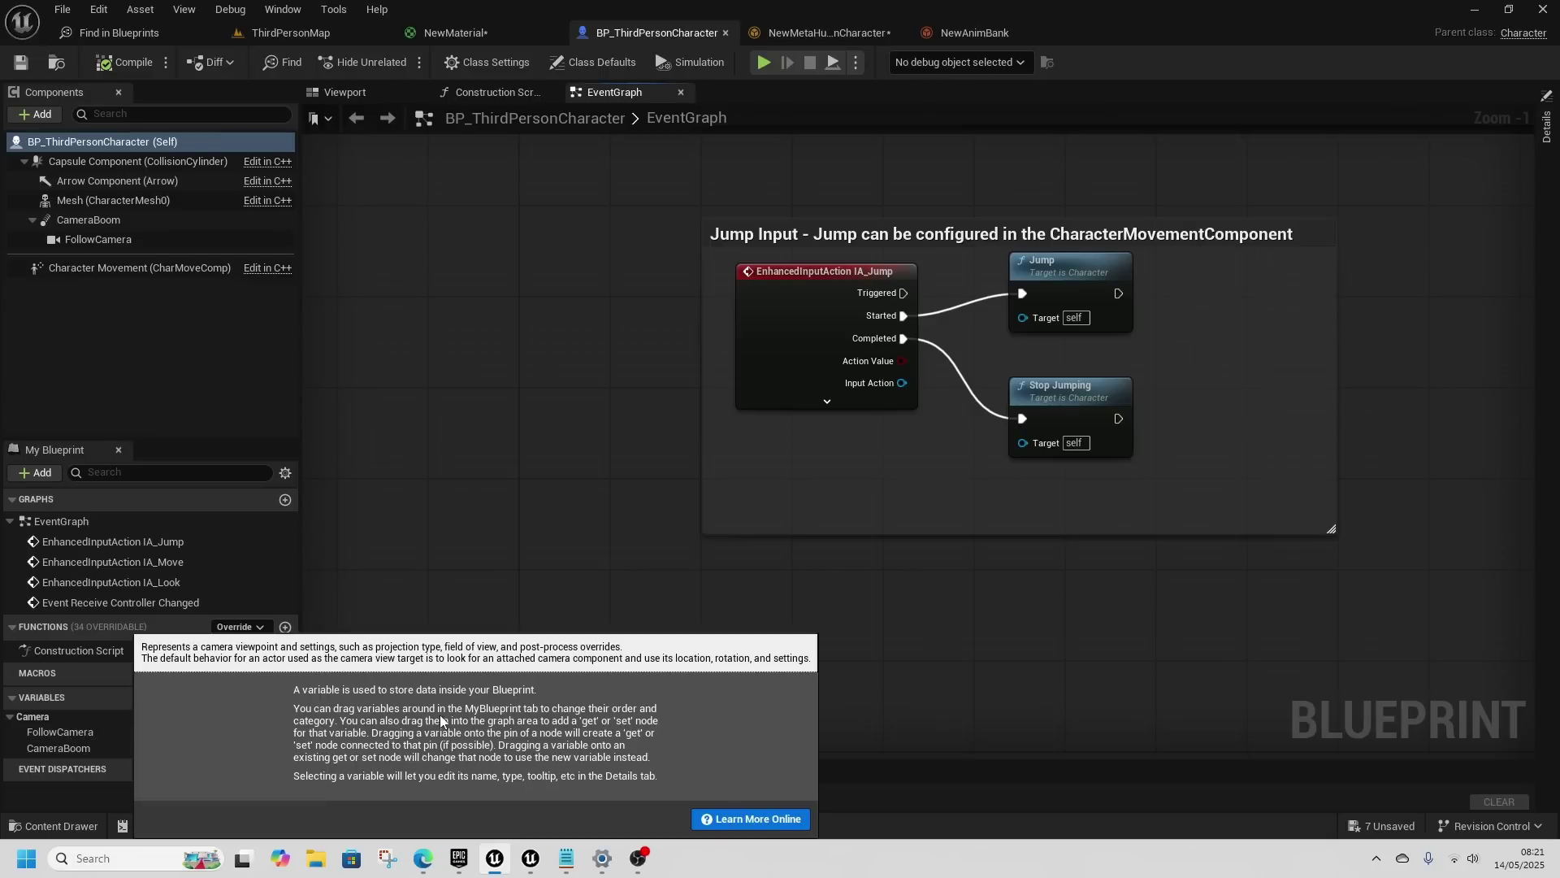
# Step: Go to the ThirdPerson content folder and examine the basic and advanced asset types that can be created there
pyautogui.hotkey('ctrl', 'space')
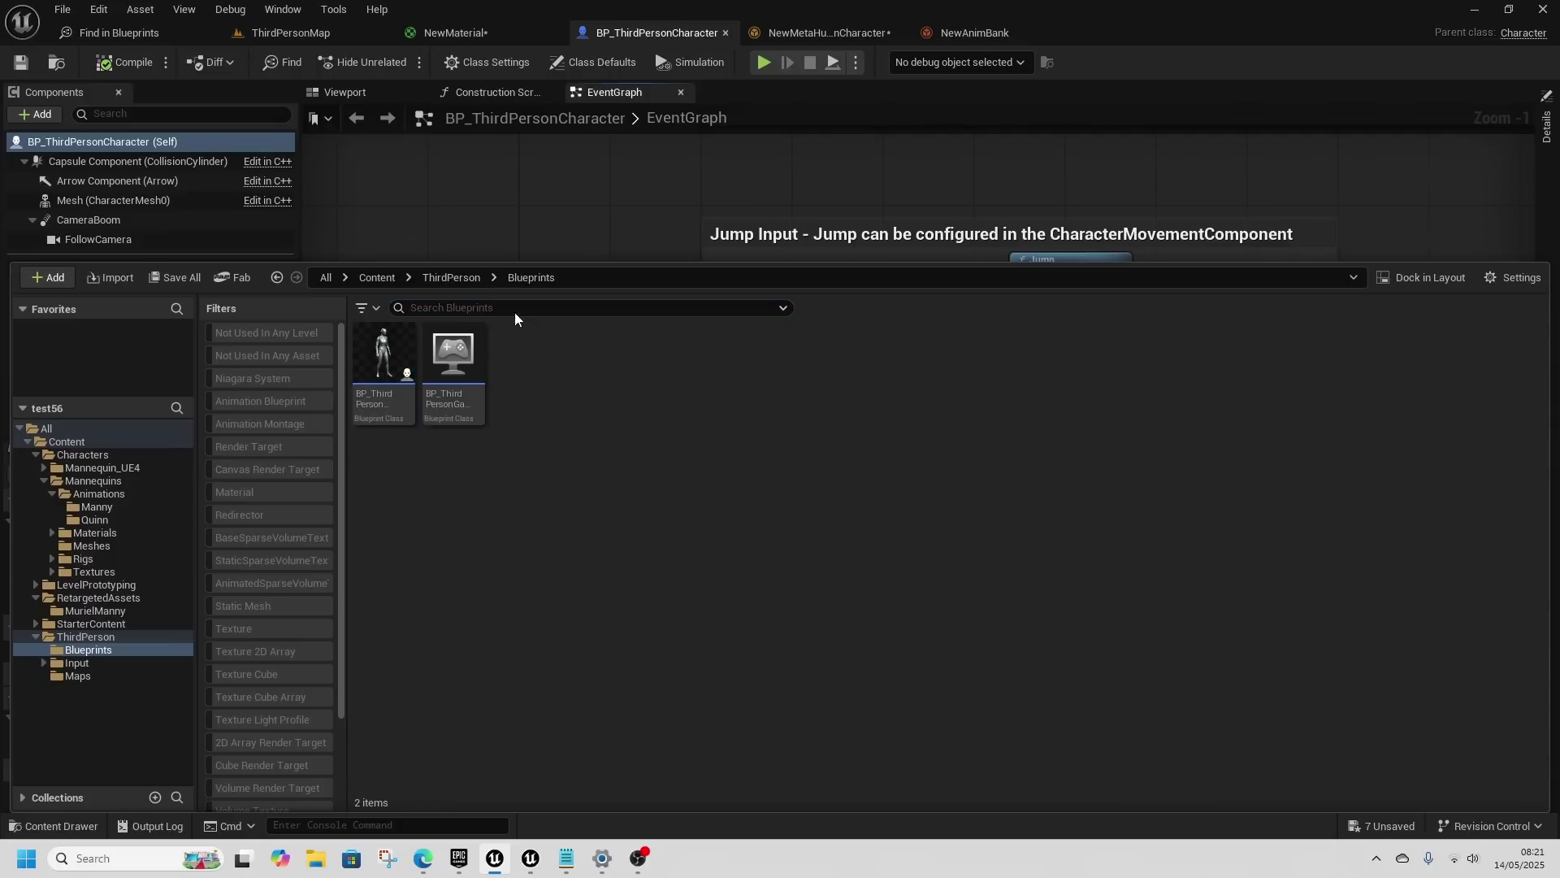
pyautogui.click(452, 277)
pyautogui.rightClick(849, 597)
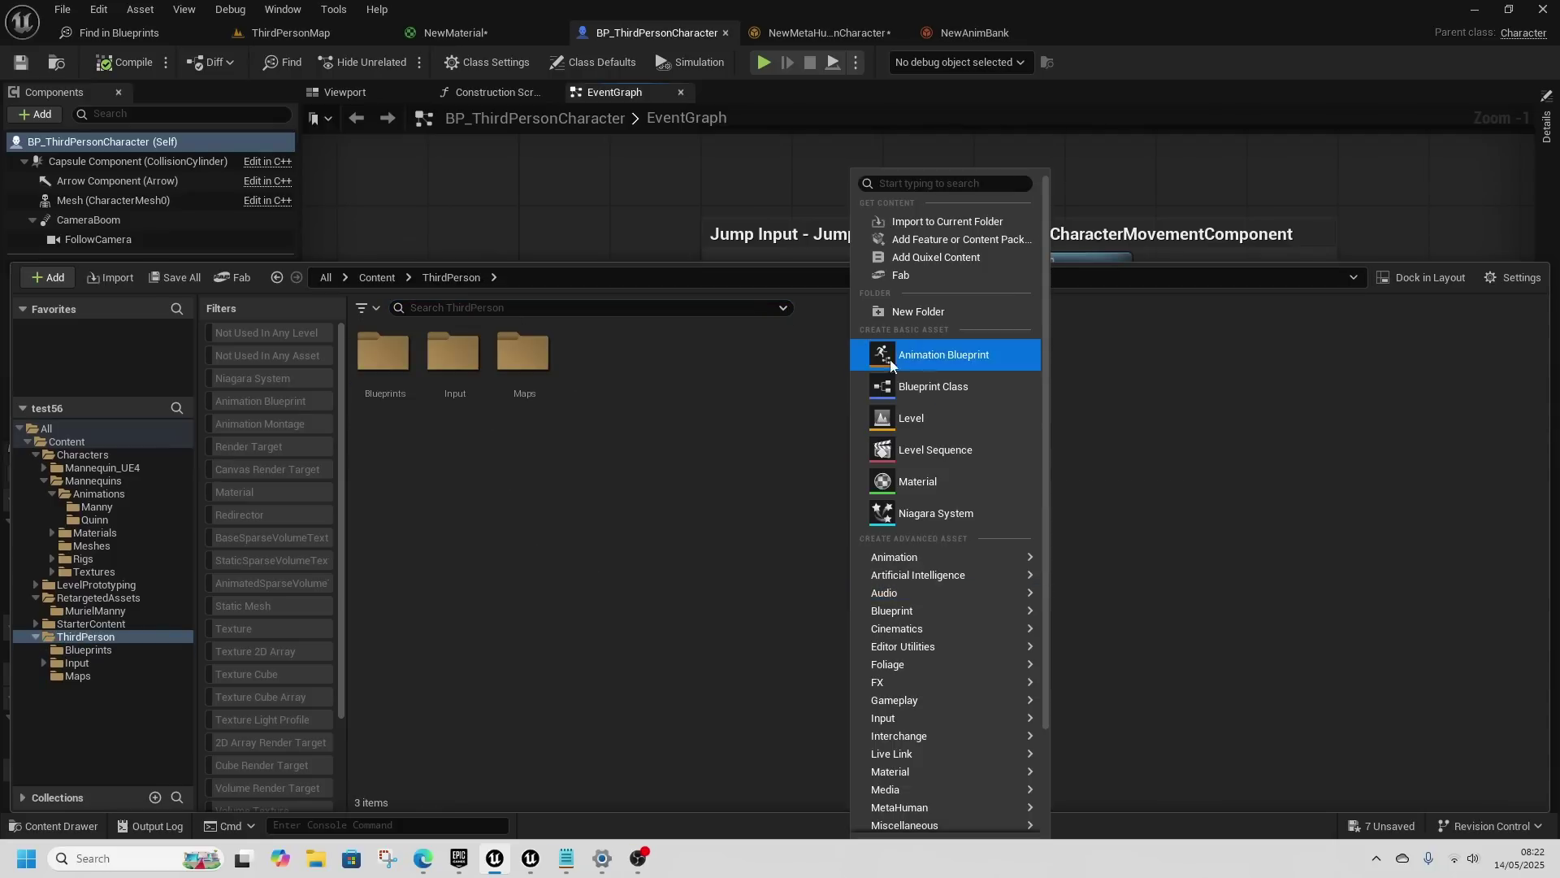
pyautogui.moveTo(939, 577)
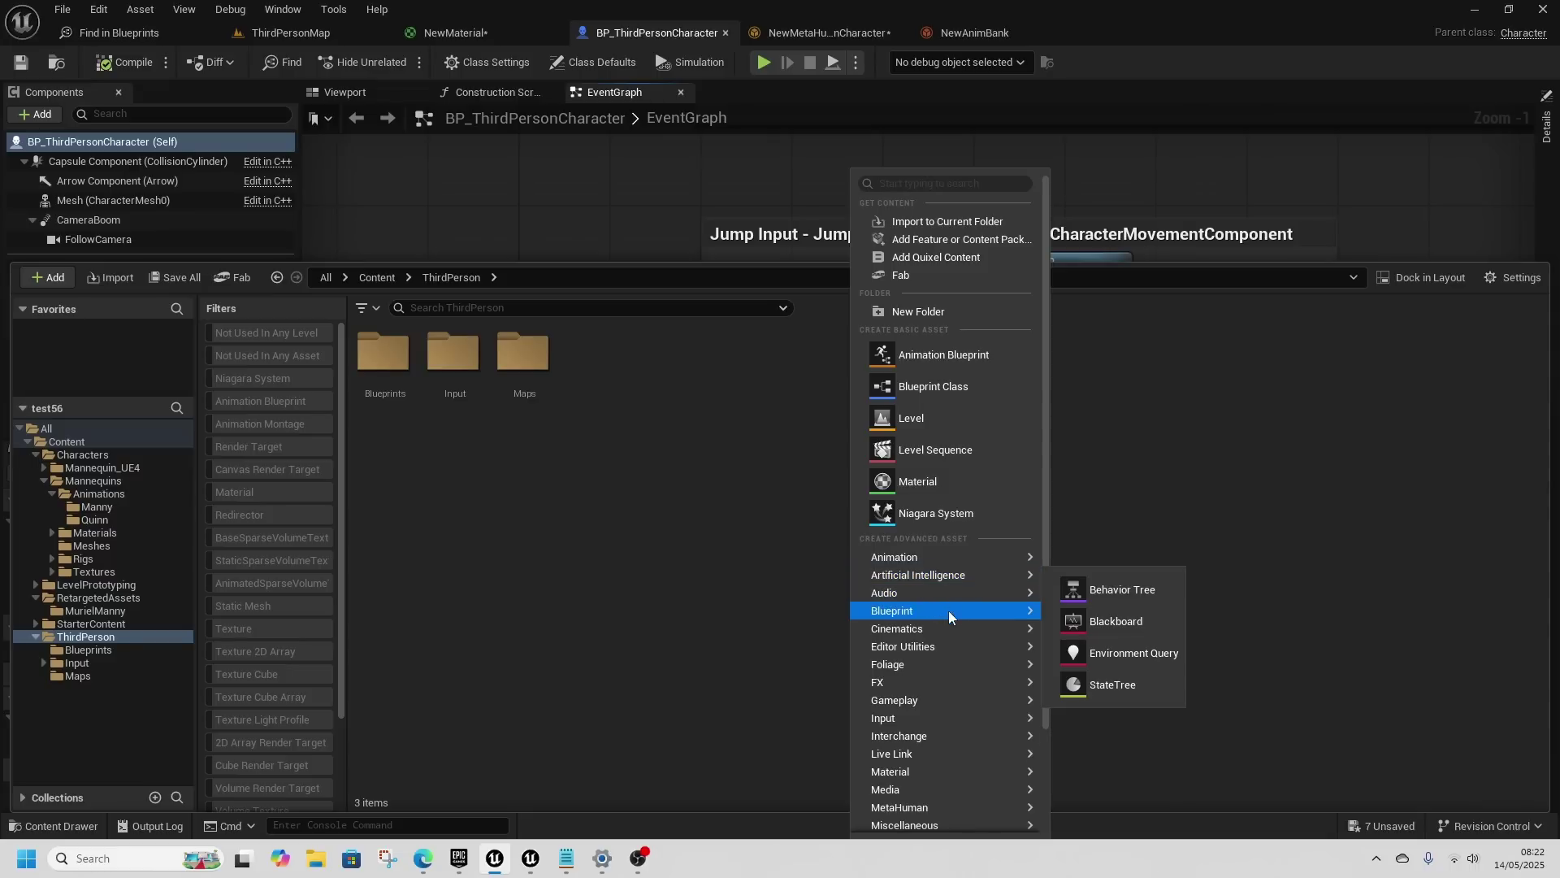
pyautogui.moveTo(973, 664)
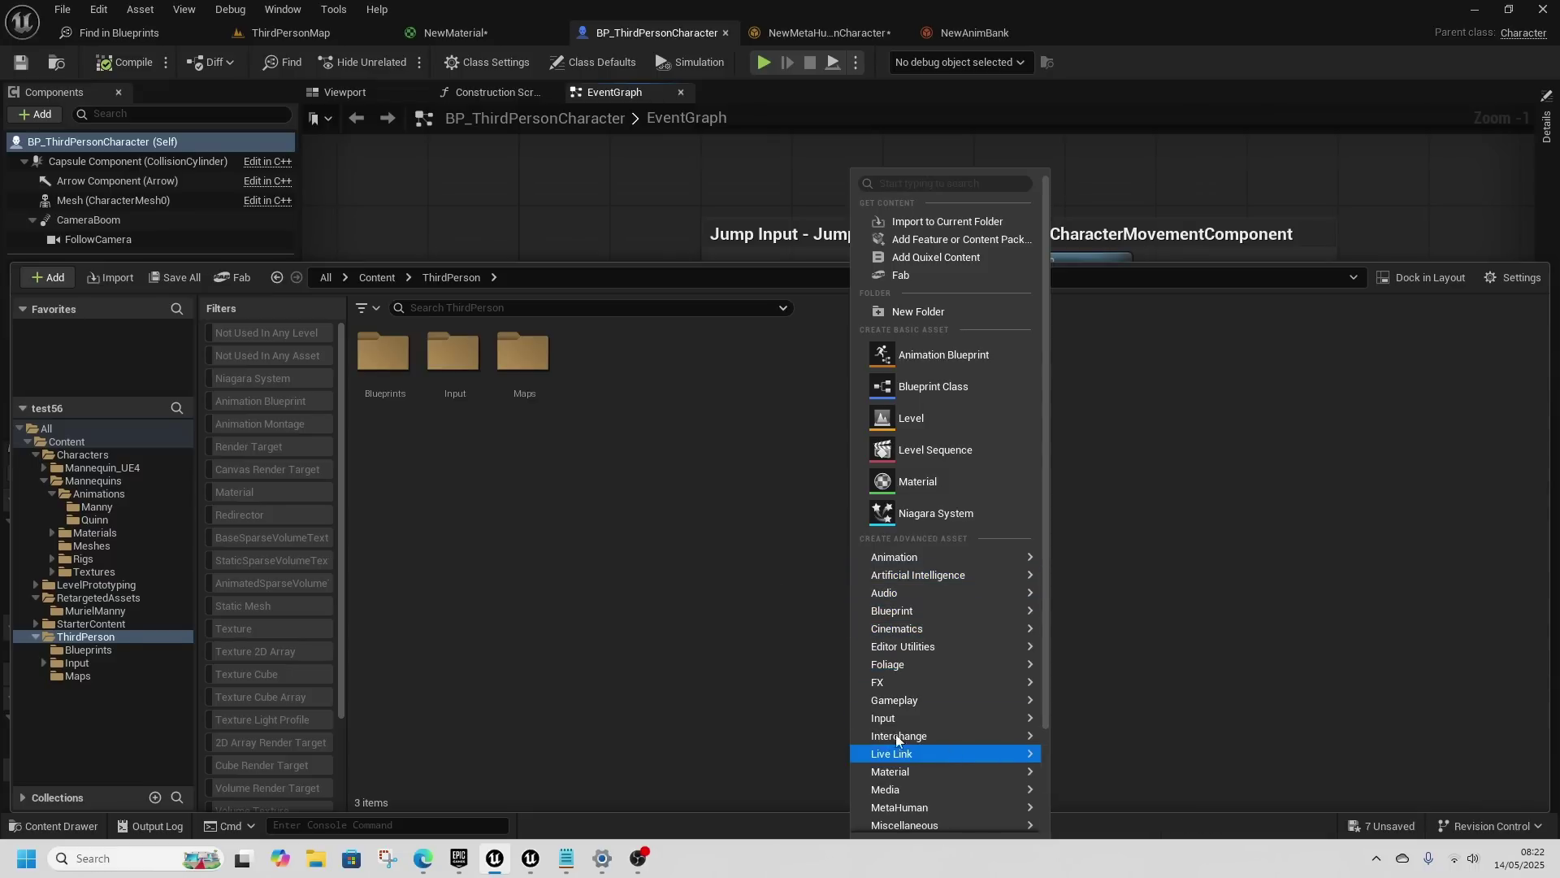
pyautogui.click(724, 564)
# Step: In the NewMaterial graph, reposition the red color constant and connect the black three-value constant to the Metallic input
pyautogui.click(482, 34)
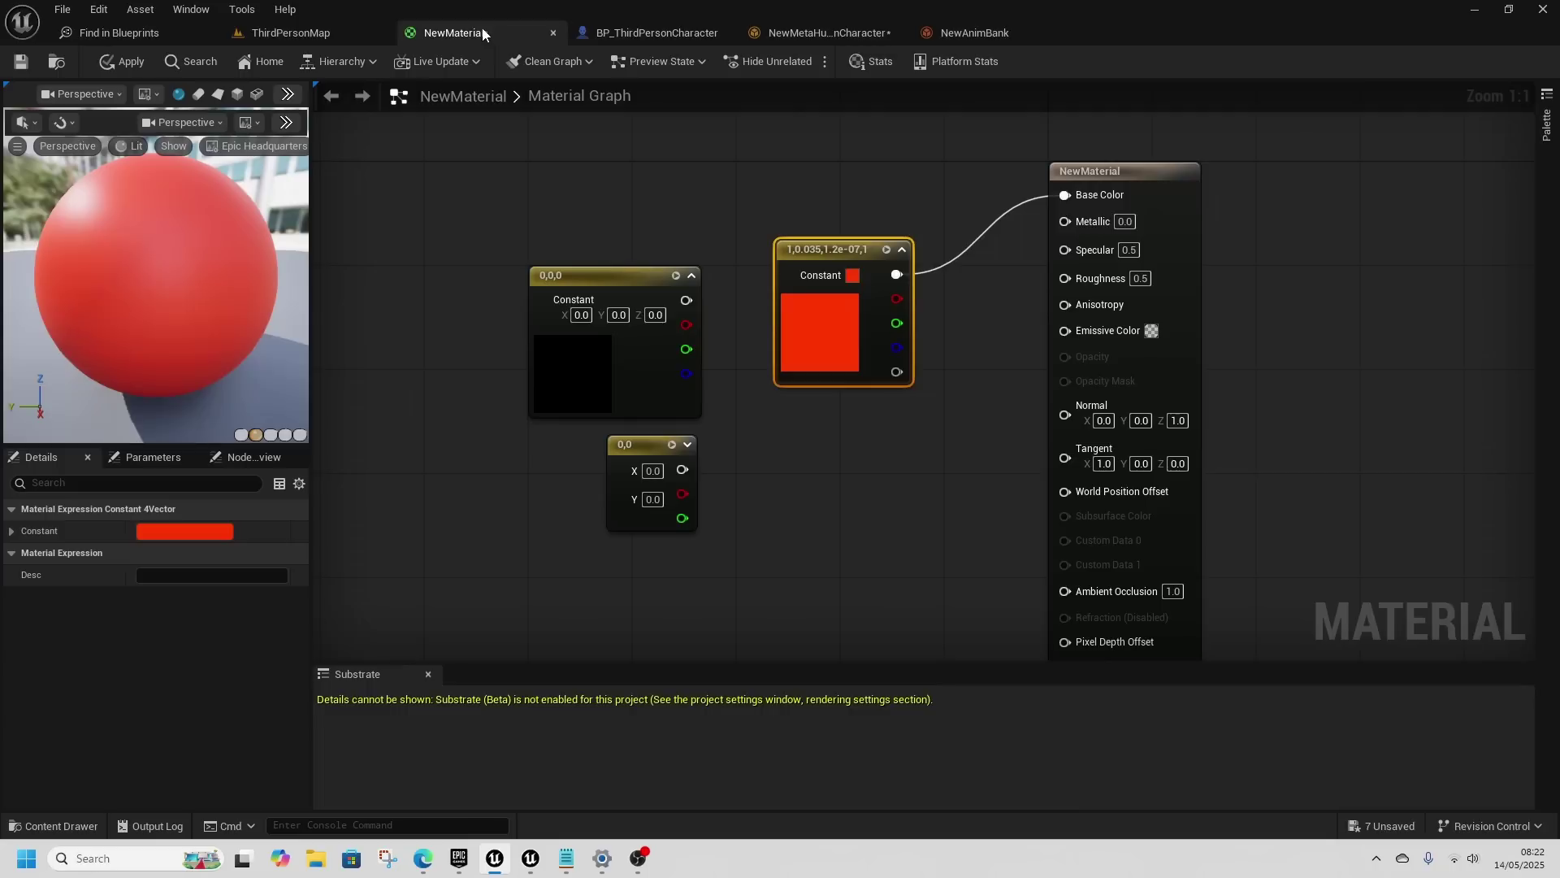
pyautogui.hotkey('ctrl', 'space')
pyautogui.hotkey('ctrl', 'space')
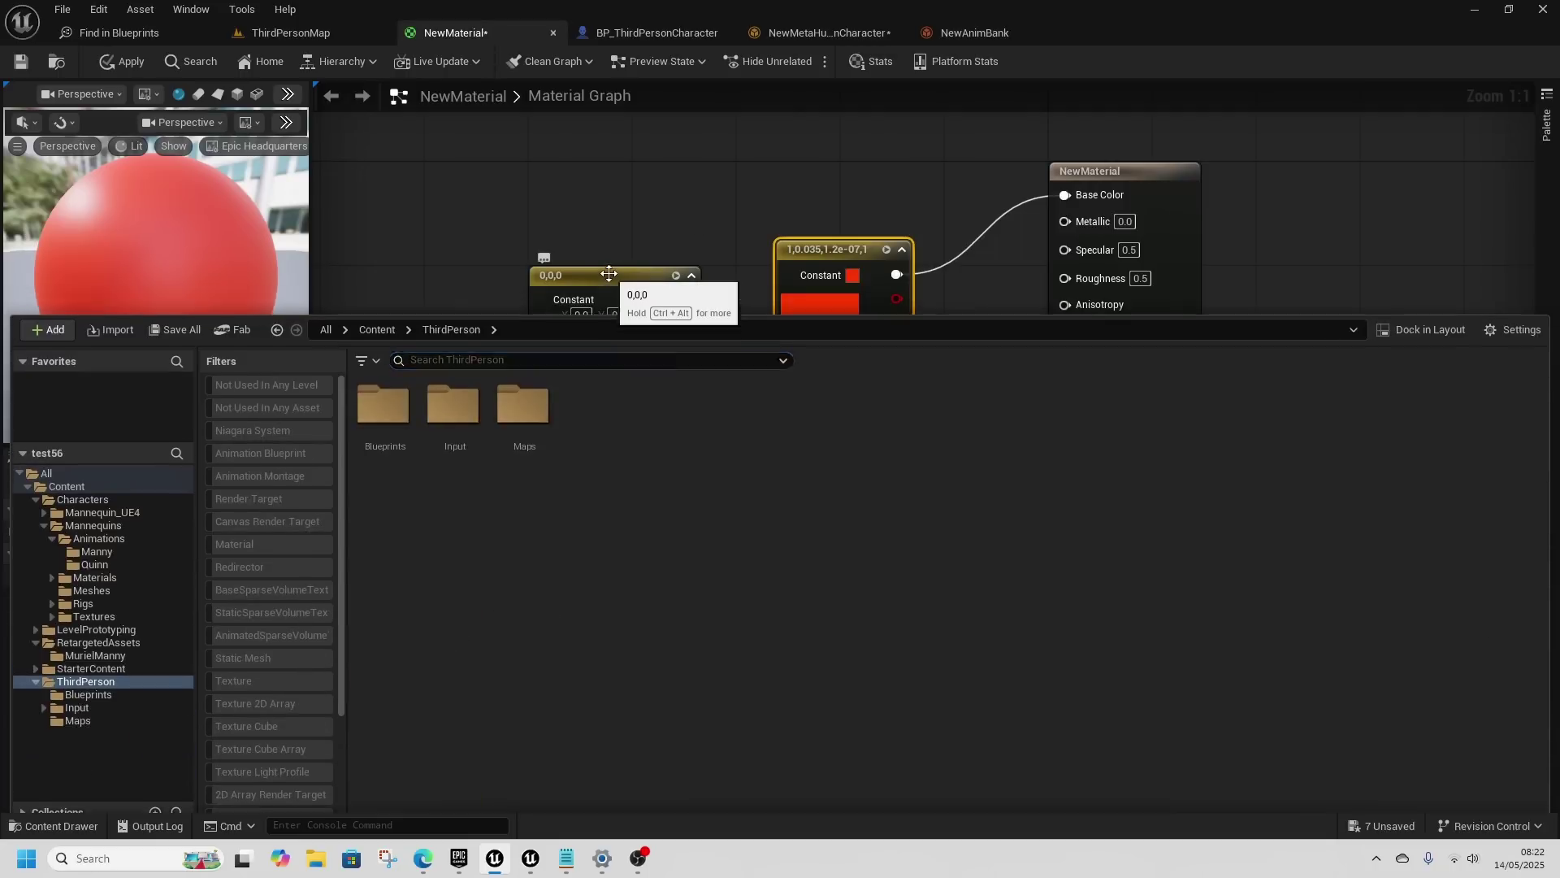
pyautogui.click(618, 279)
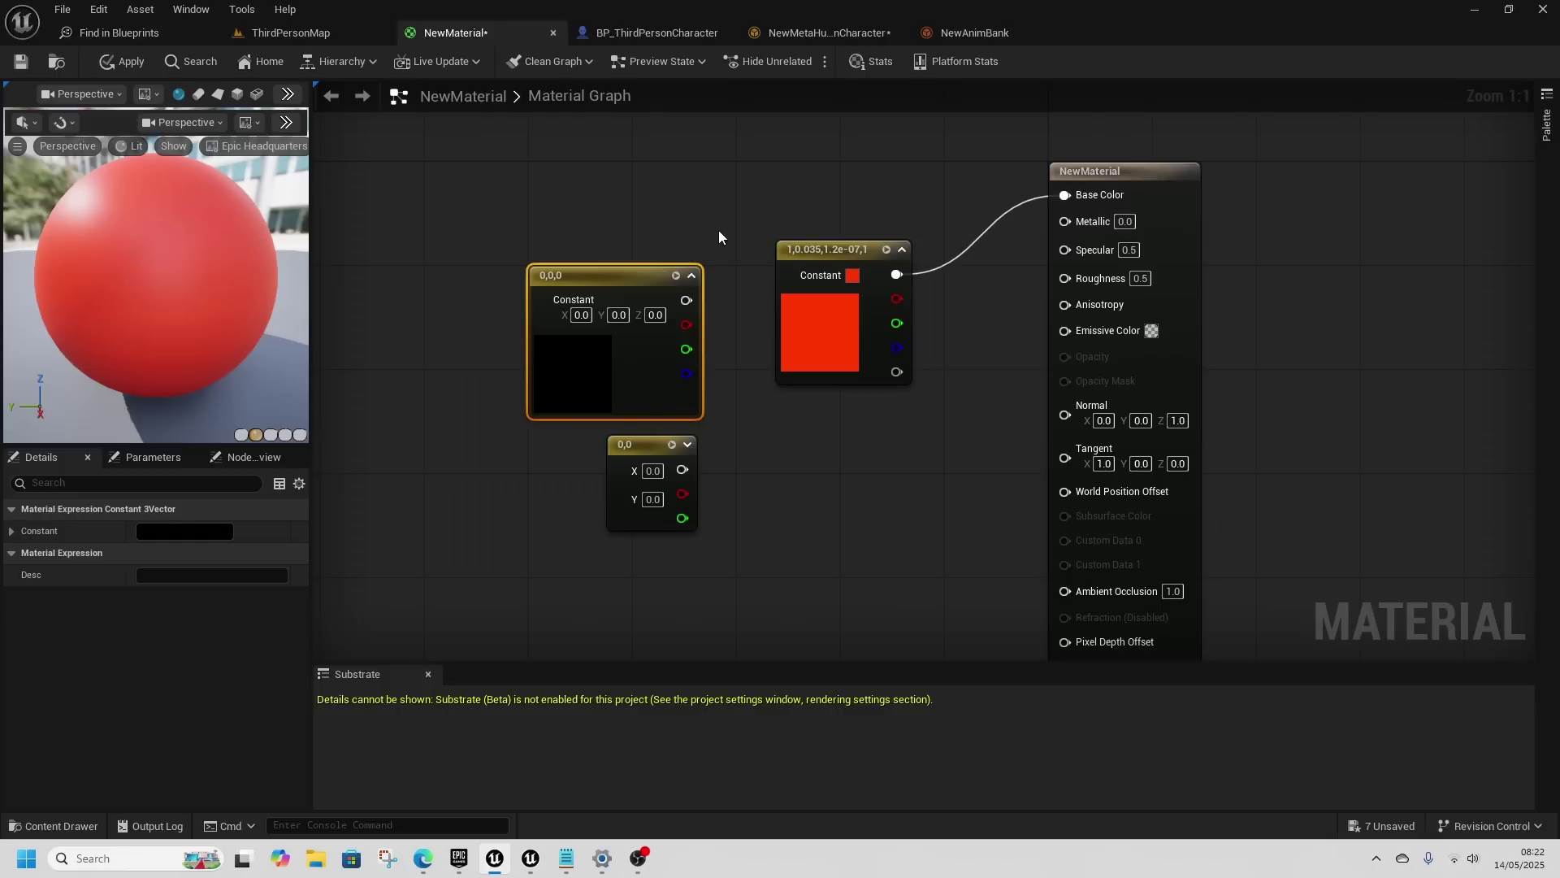
pyautogui.moveTo(885, 252); pyautogui.dragTo(858, 225)
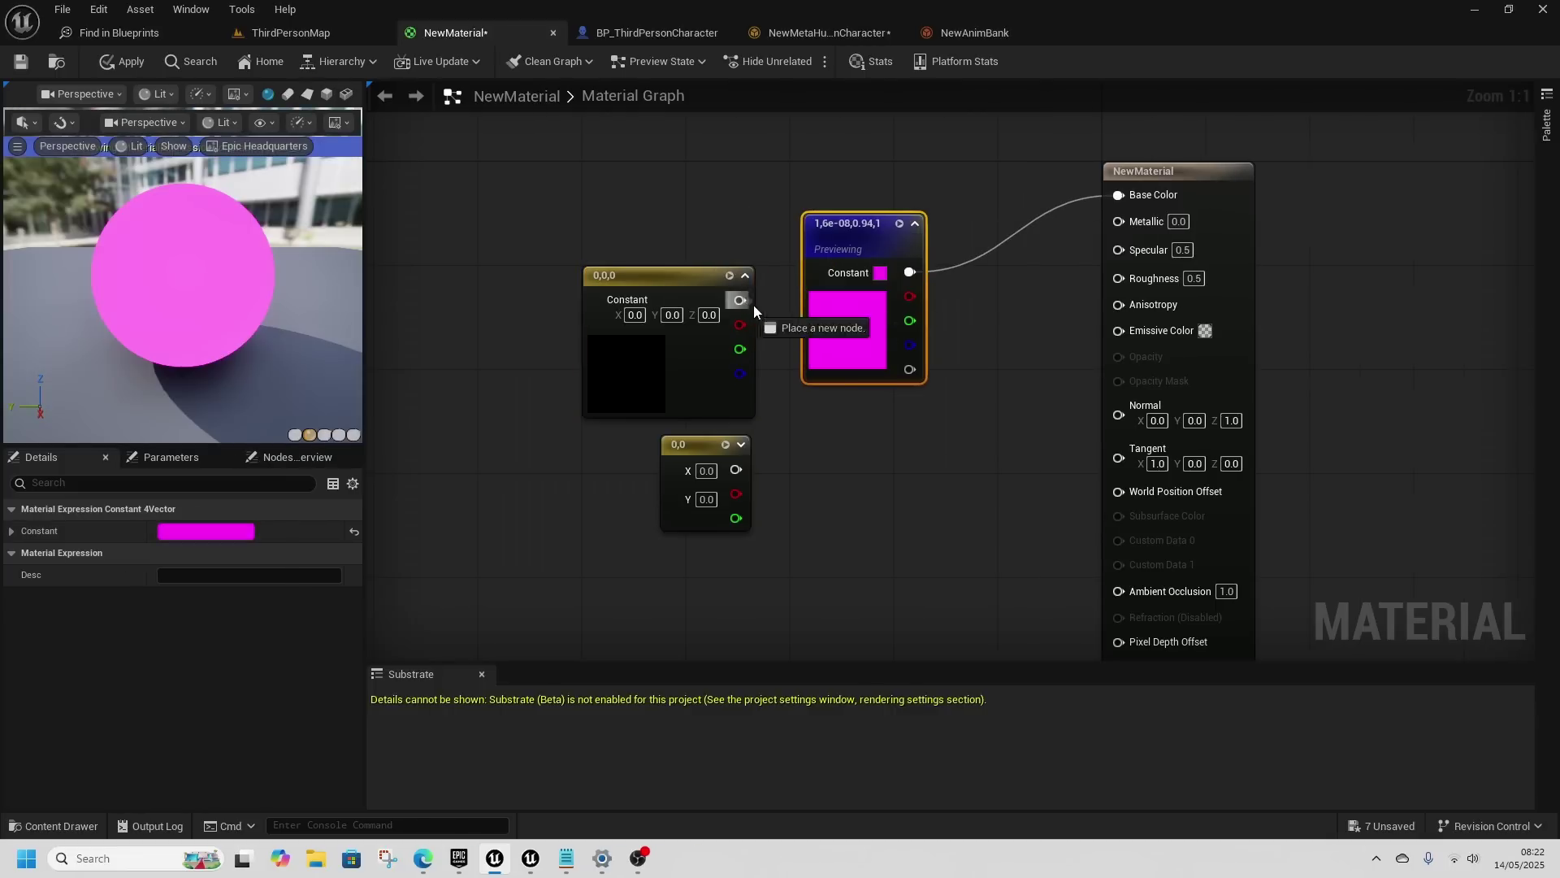
pyautogui.moveTo(740, 300); pyautogui.dragTo(1118, 220)
# Step: Preview the black three-value constant on the material sphere and pick a new color for it
pyautogui.doubleClick(620, 389)
pyautogui.click(728, 275)
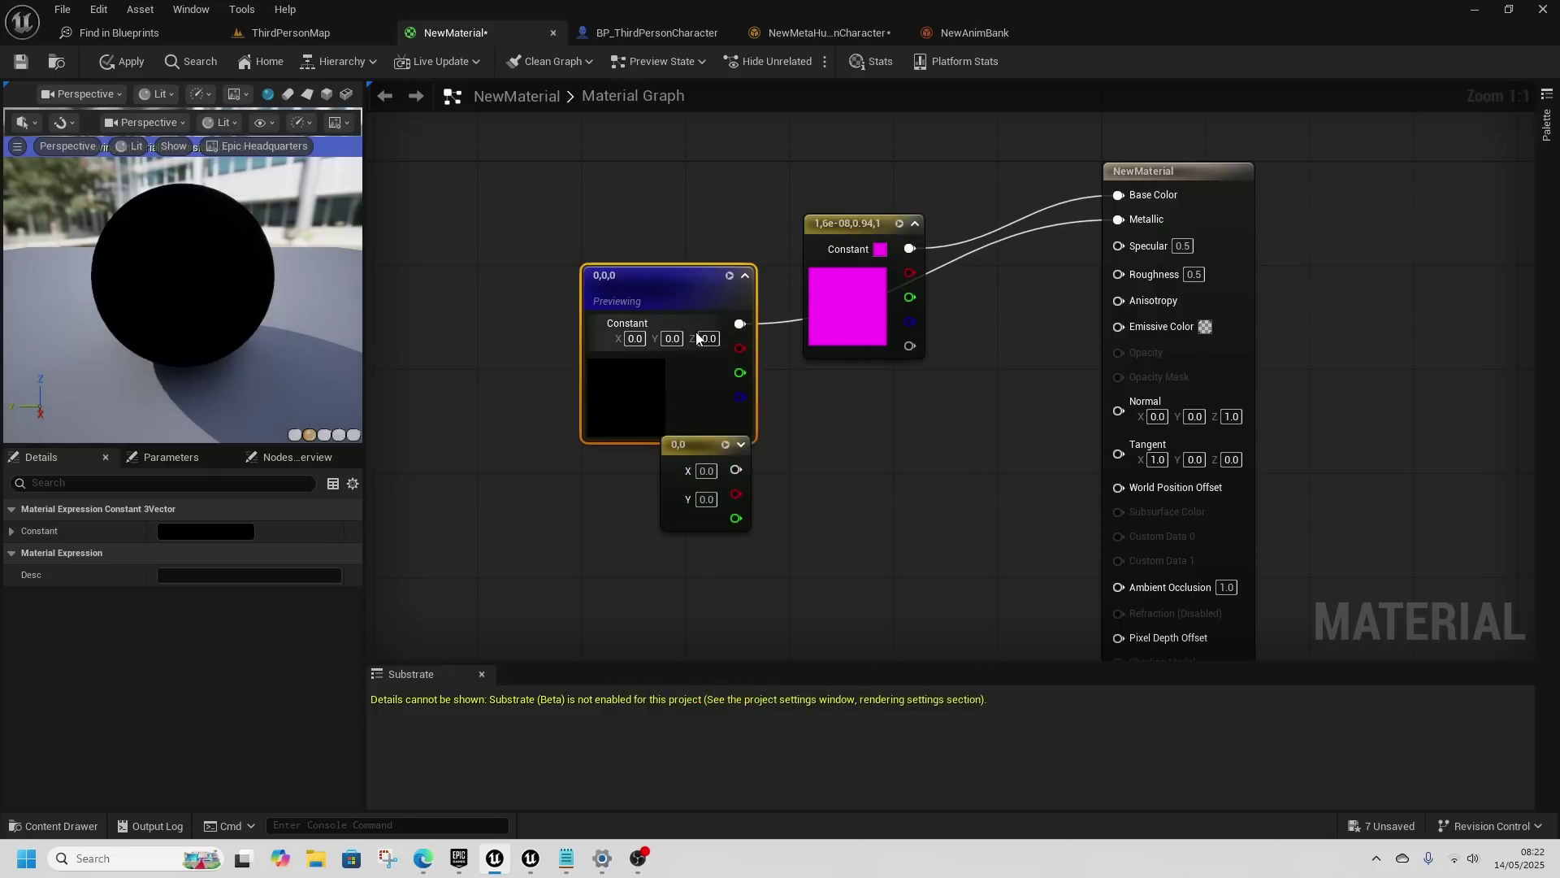
pyautogui.doubleClick(638, 389)
pyautogui.moveTo(741, 498); pyautogui.dragTo(678, 432)
pyautogui.click(886, 744)
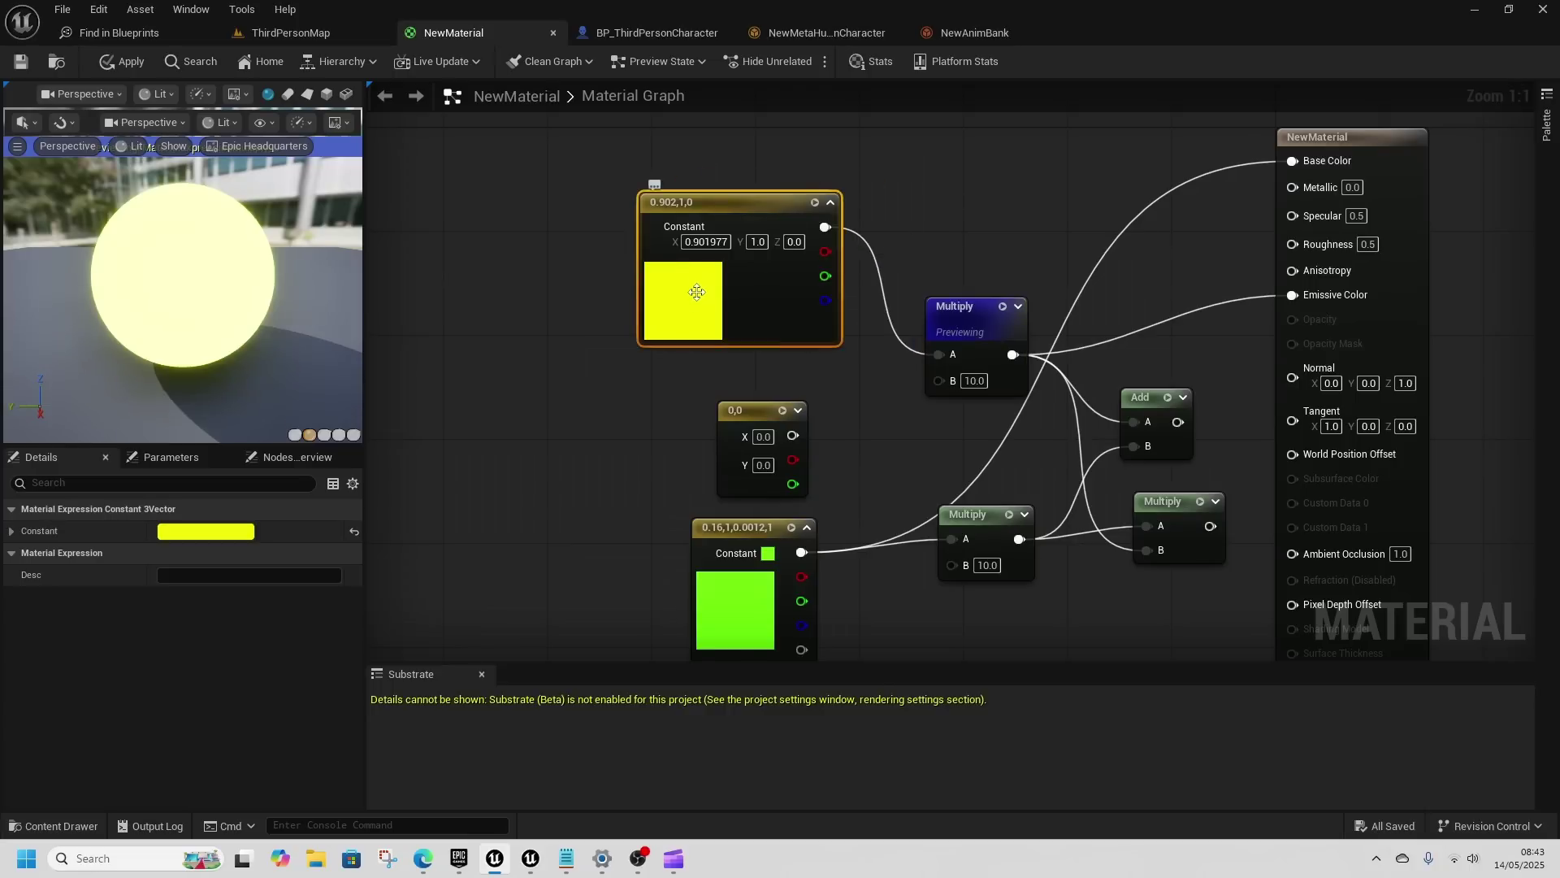
# Step: Set the yellow constant's color to blue-violet with R 0.102, G 0.032, B 1.0, and reposition the previewed Multiply node
pyautogui.doubleClick(715, 306)
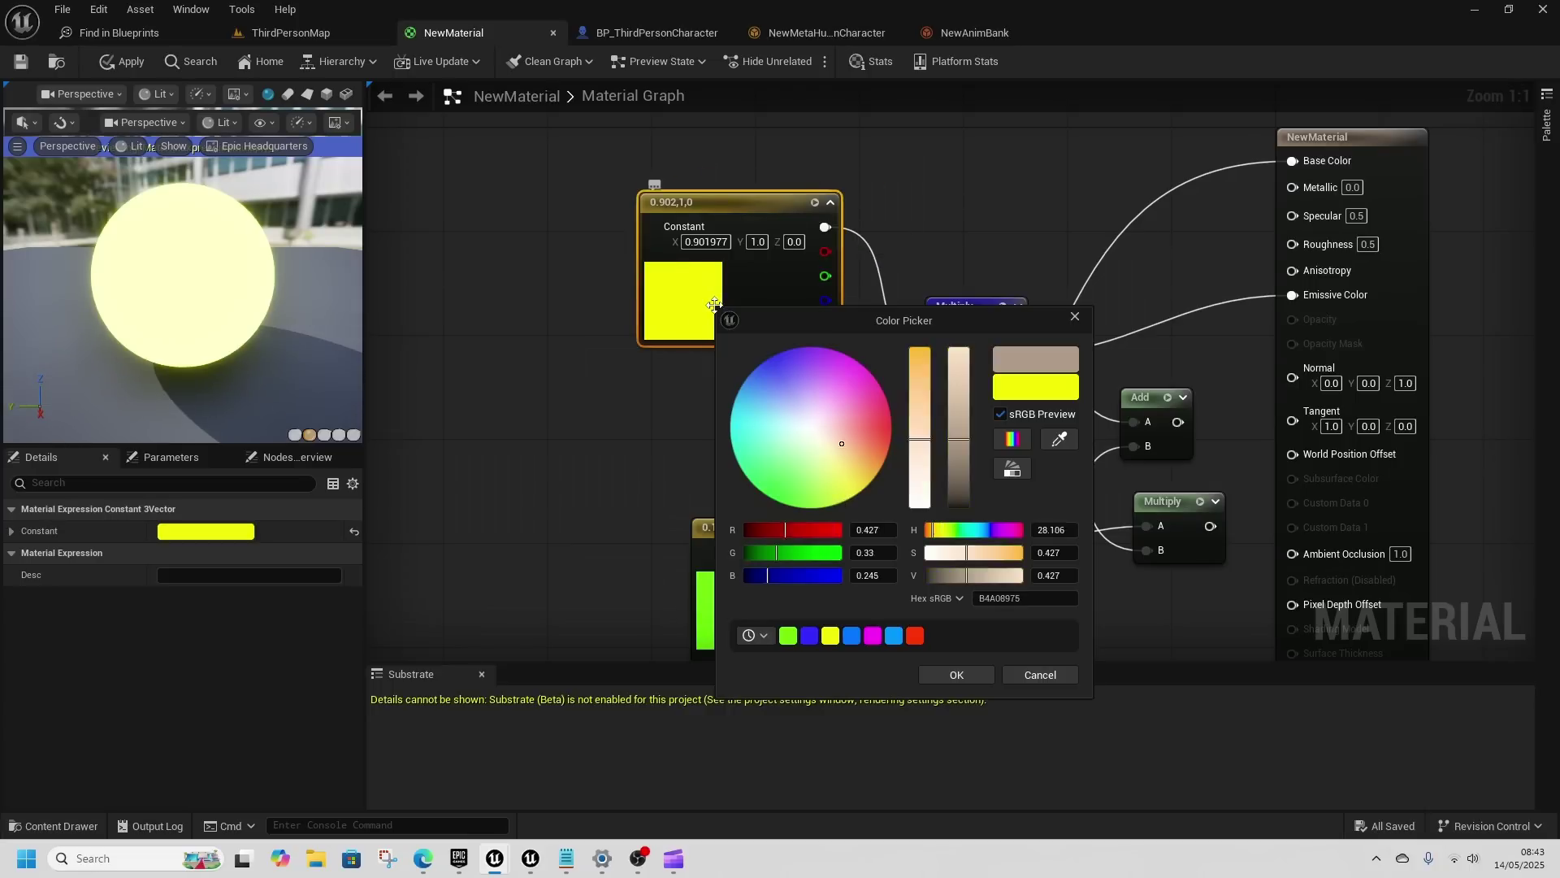
pyautogui.moveTo(806, 415); pyautogui.dragTo(775, 356)
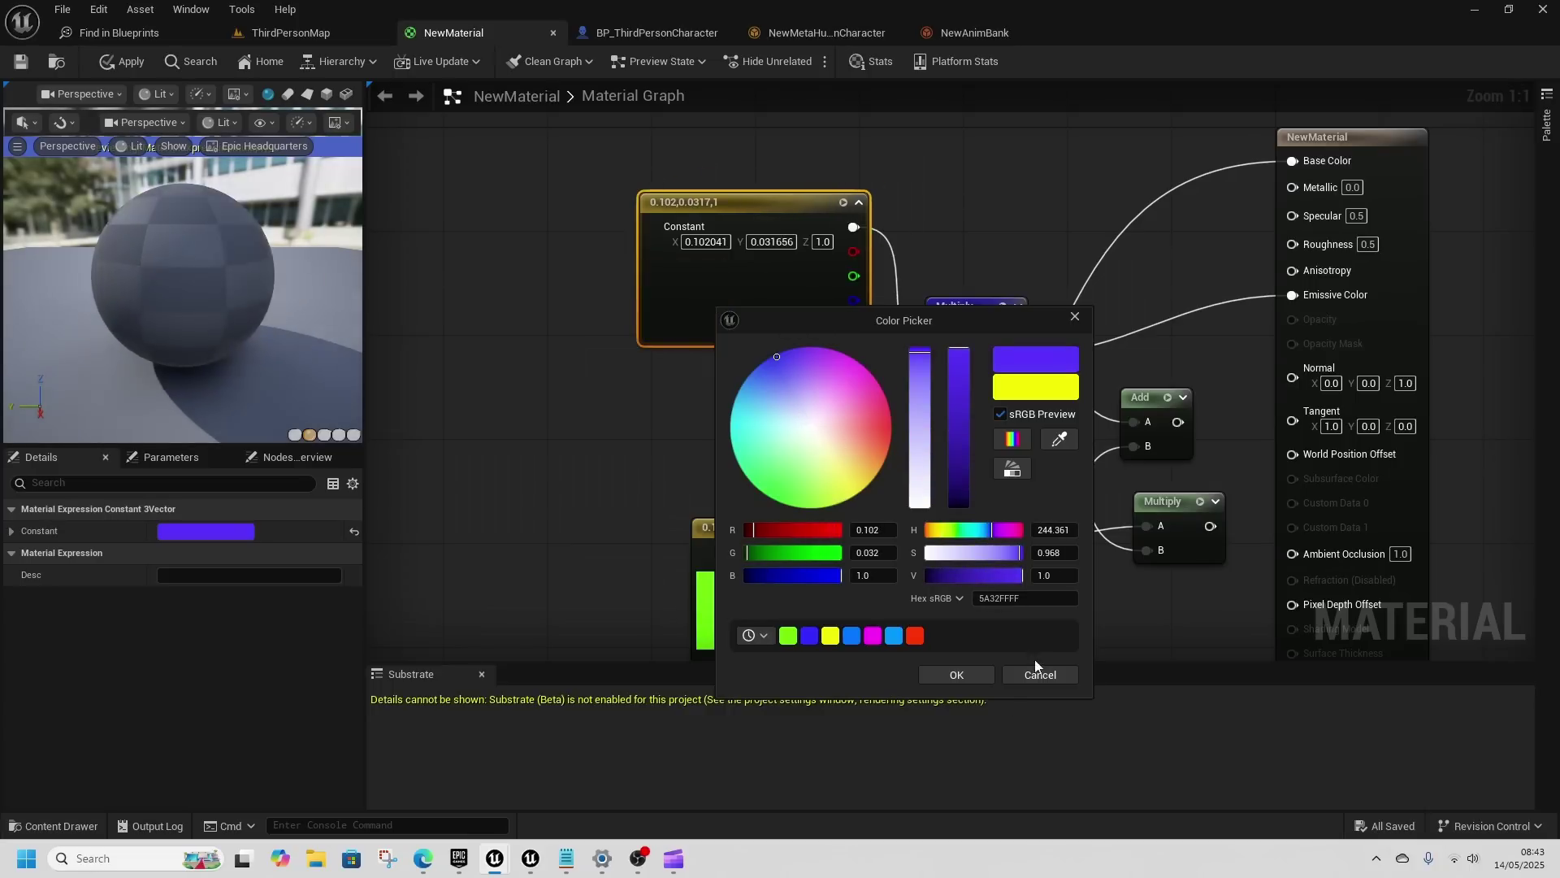
pyautogui.click(975, 674)
pyautogui.moveTo(942, 297); pyautogui.dragTo(957, 235)
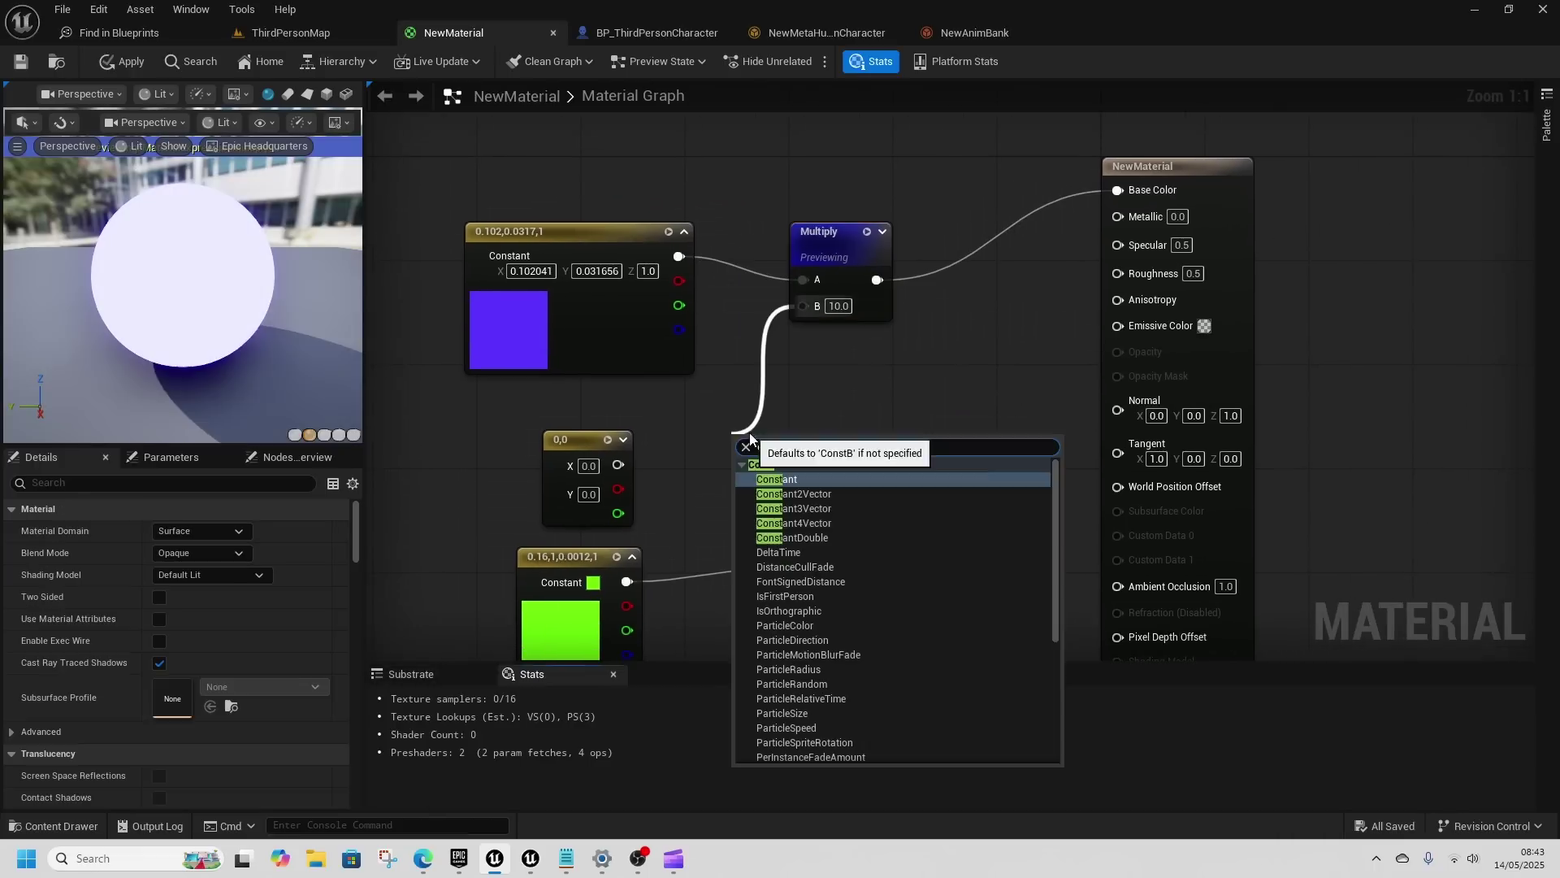
# Step: Add a Constant node feeding the B input of the previewed Multiply node and place it below that node
pyautogui.write('Const')
pyautogui.click(787, 476)
pyautogui.moveTo(757, 410); pyautogui.dragTo(758, 422)
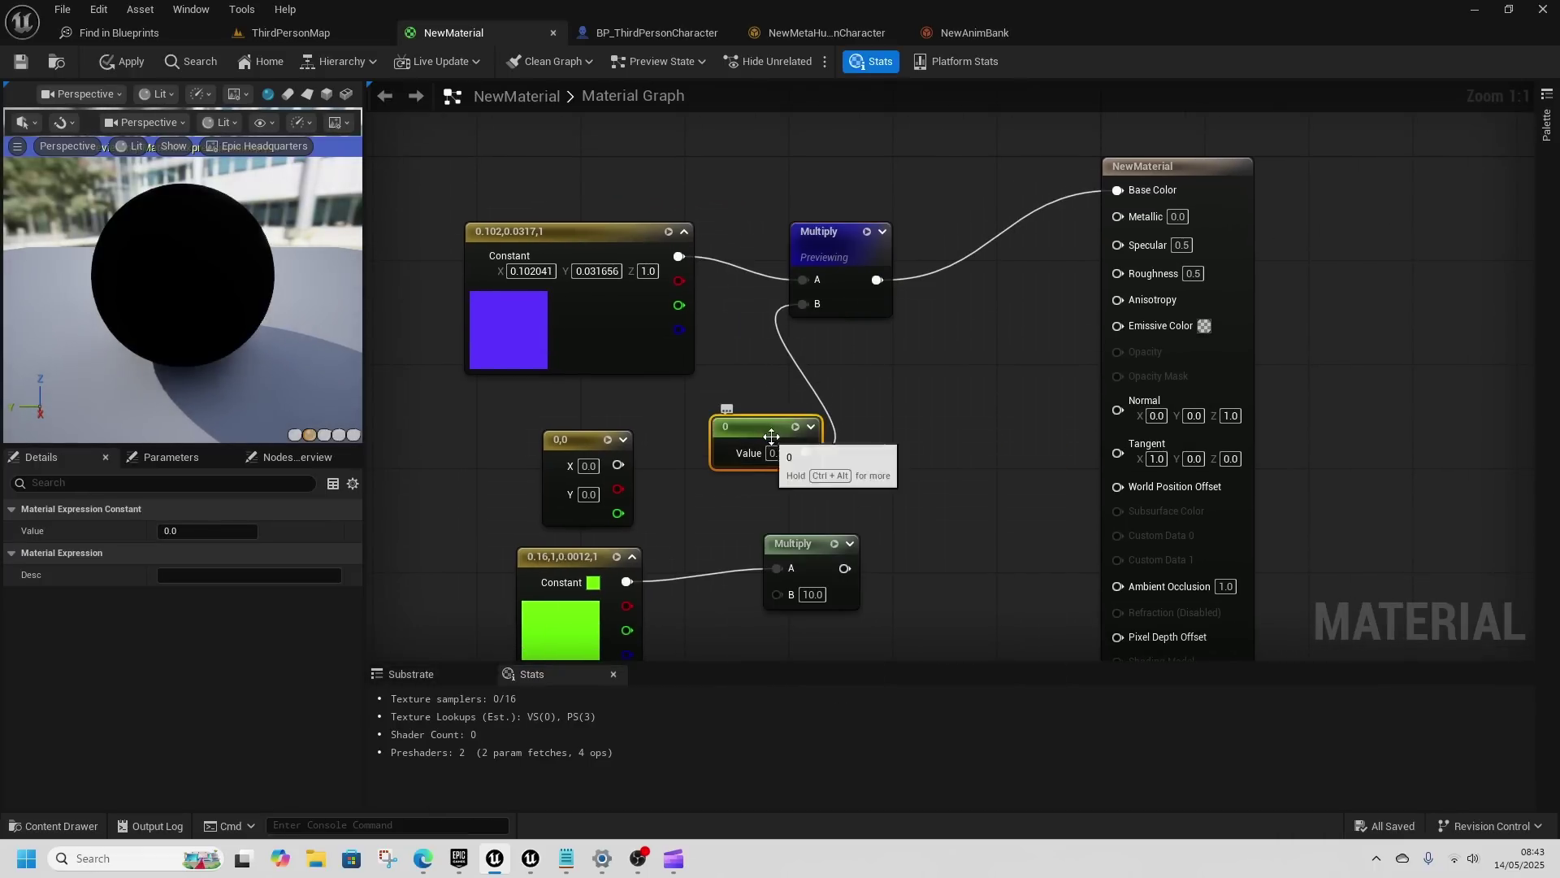
# Step: Try 50 and 1 as the new constant's value to compare the preview glow, and set it to 60
pyautogui.click(775, 452)
pyautogui.write('50')
pyautogui.press('Return')
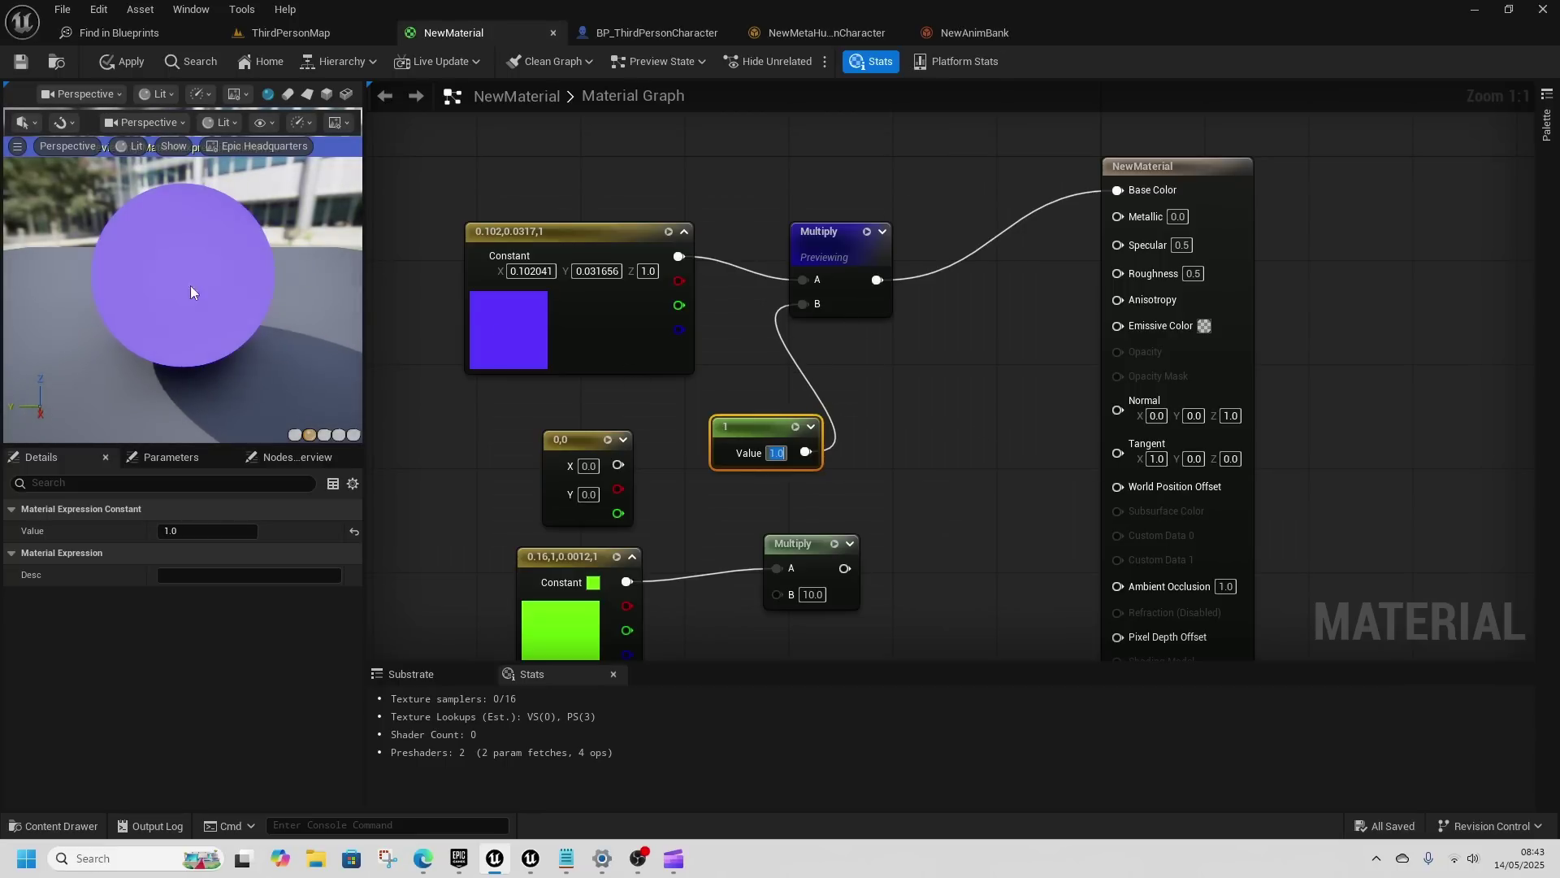
pyautogui.write('60')
pyautogui.press('Return')
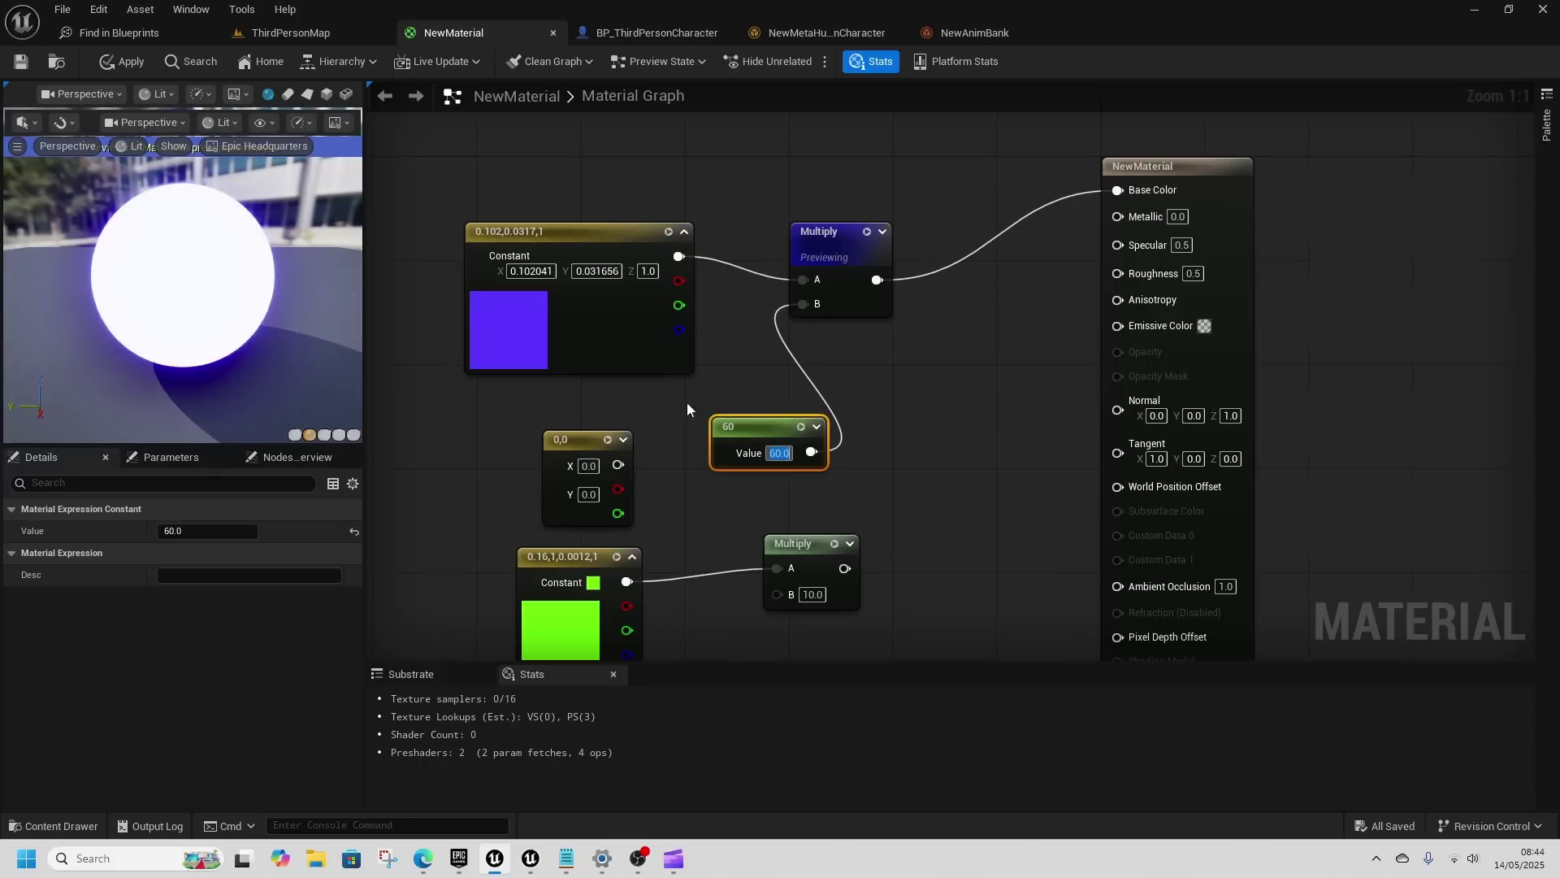
# Step: Rearrange the graph by moving the two-value constant, the lower Multiply node and the 60 constant to clearer positions
pyautogui.moveTo(577, 442); pyautogui.dragTo(953, 572)
pyautogui.moveTo(780, 544); pyautogui.dragTo(741, 569)
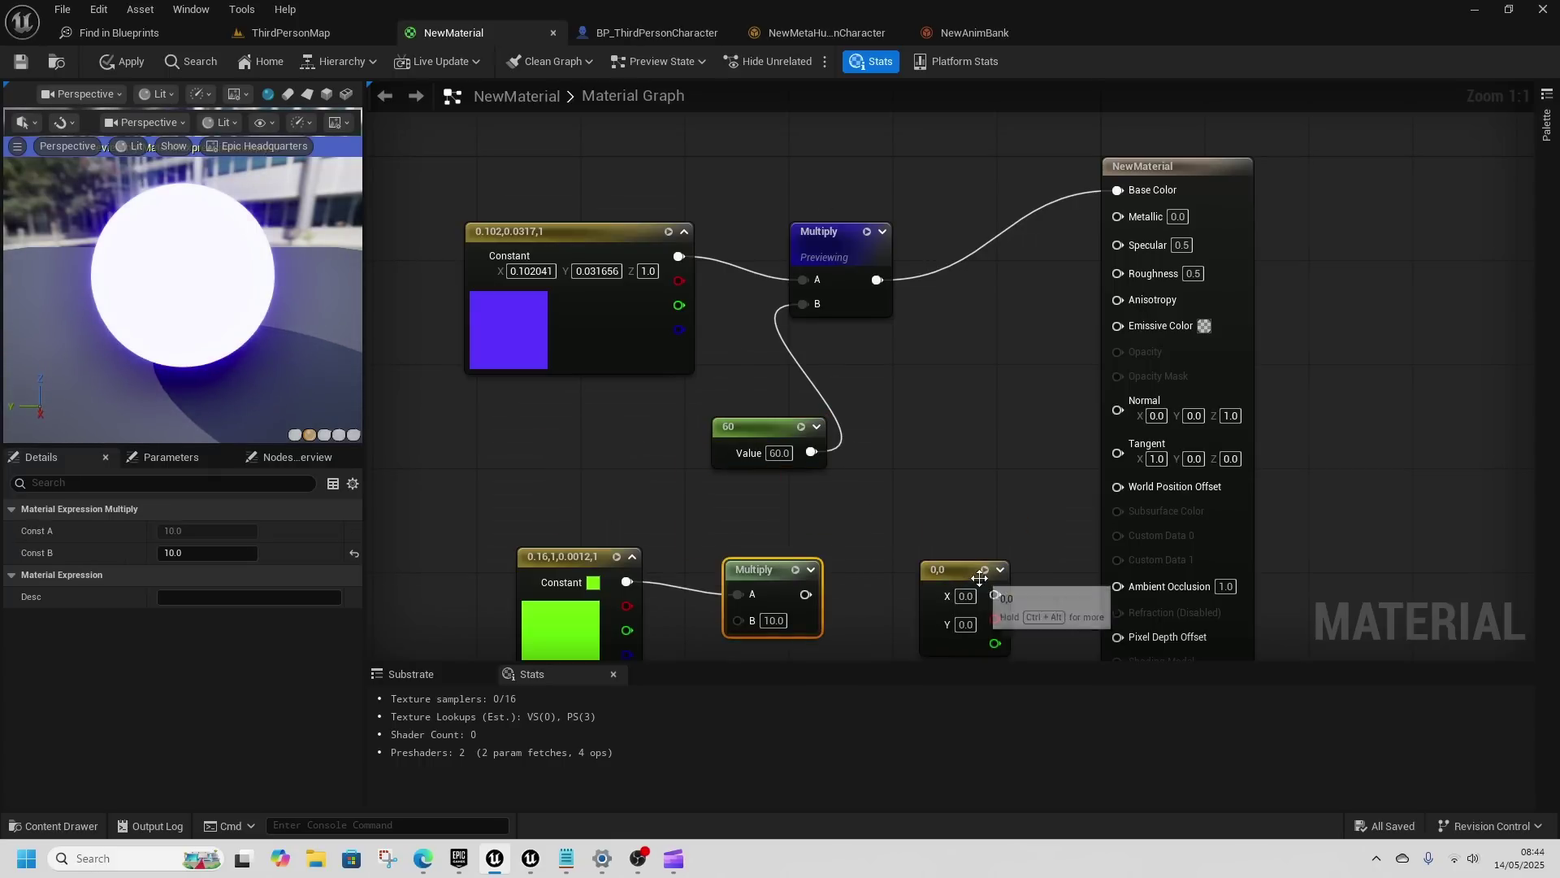
pyautogui.moveTo(770, 426); pyautogui.dragTo(615, 398)
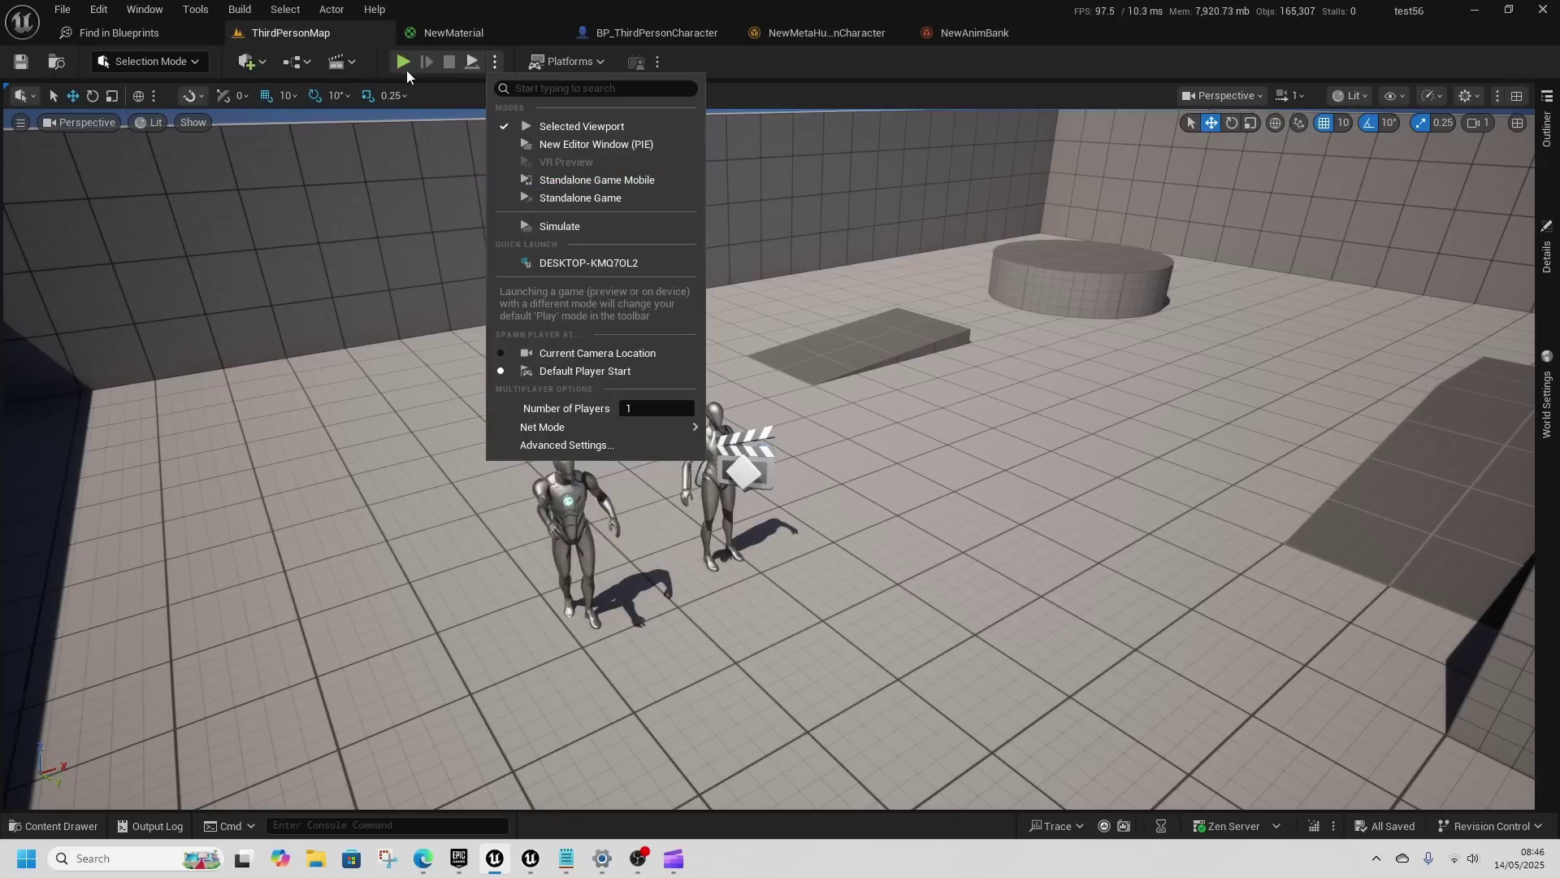
# Step: Open NewLevelSequence from the ThirdPersonMap level and select its Primary_Fire_Slow_V1 track
pyautogui.click(359, 63)
pyautogui.click(416, 203)
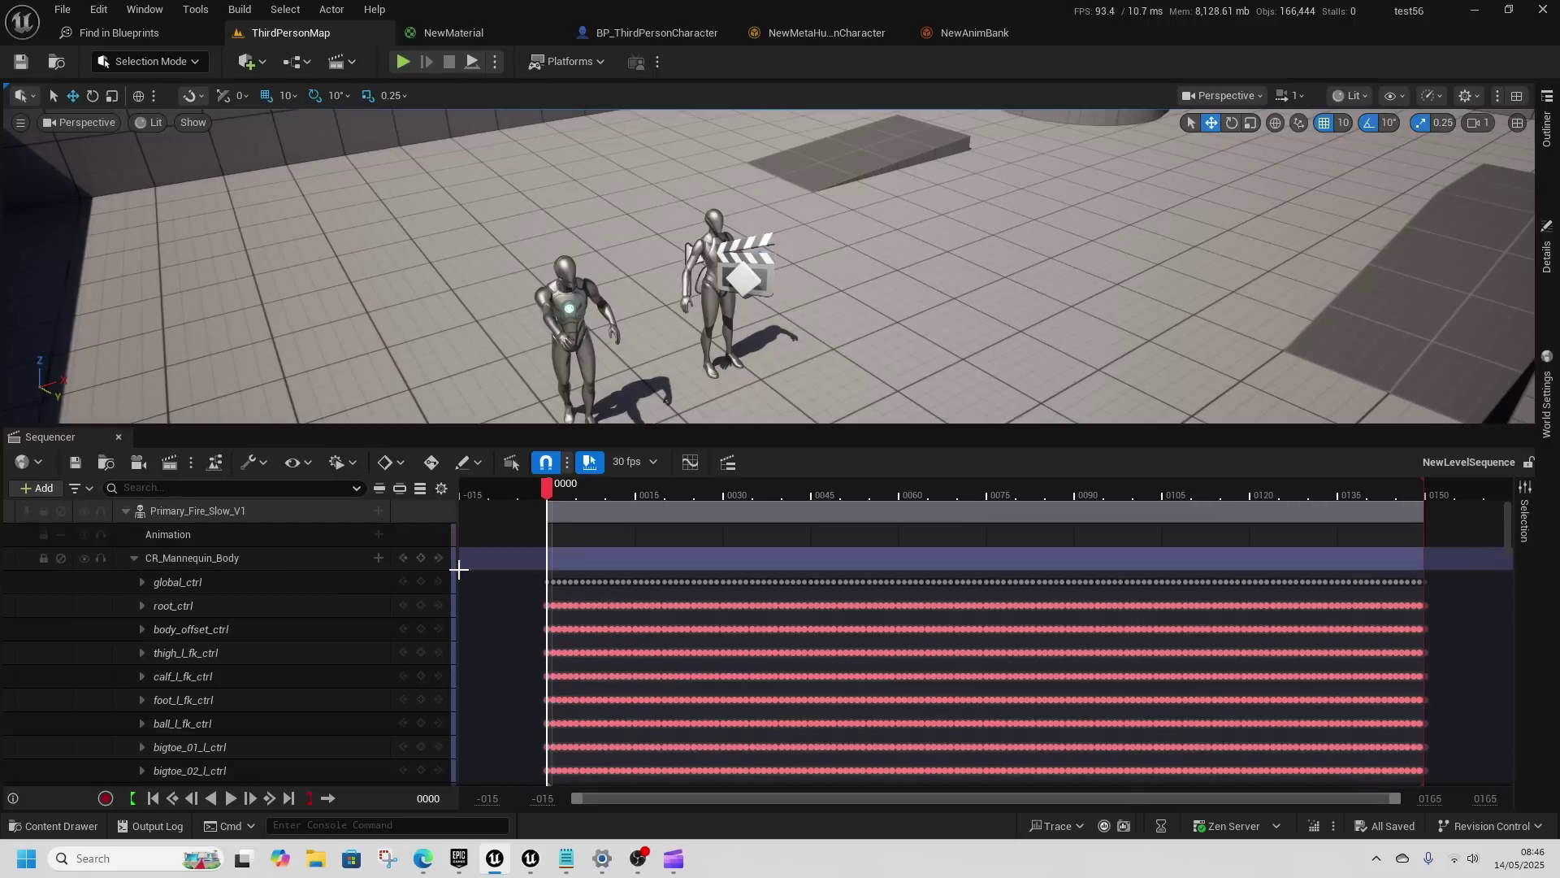
pyautogui.scroll(-3, 256, 642)
pyautogui.scroll(3, 277, 670)
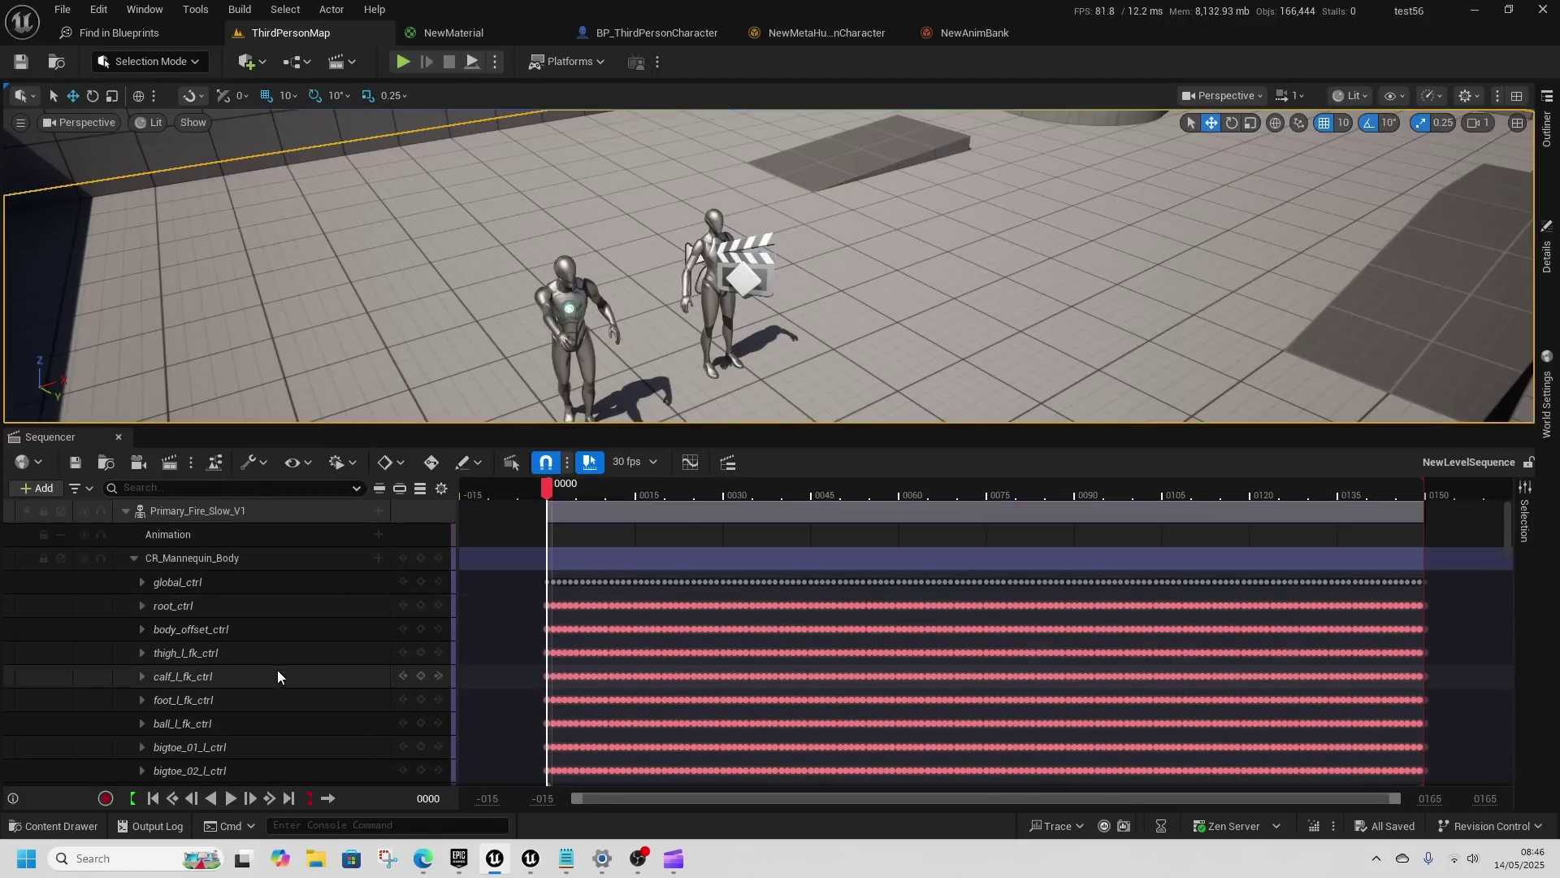
pyautogui.click(216, 512)
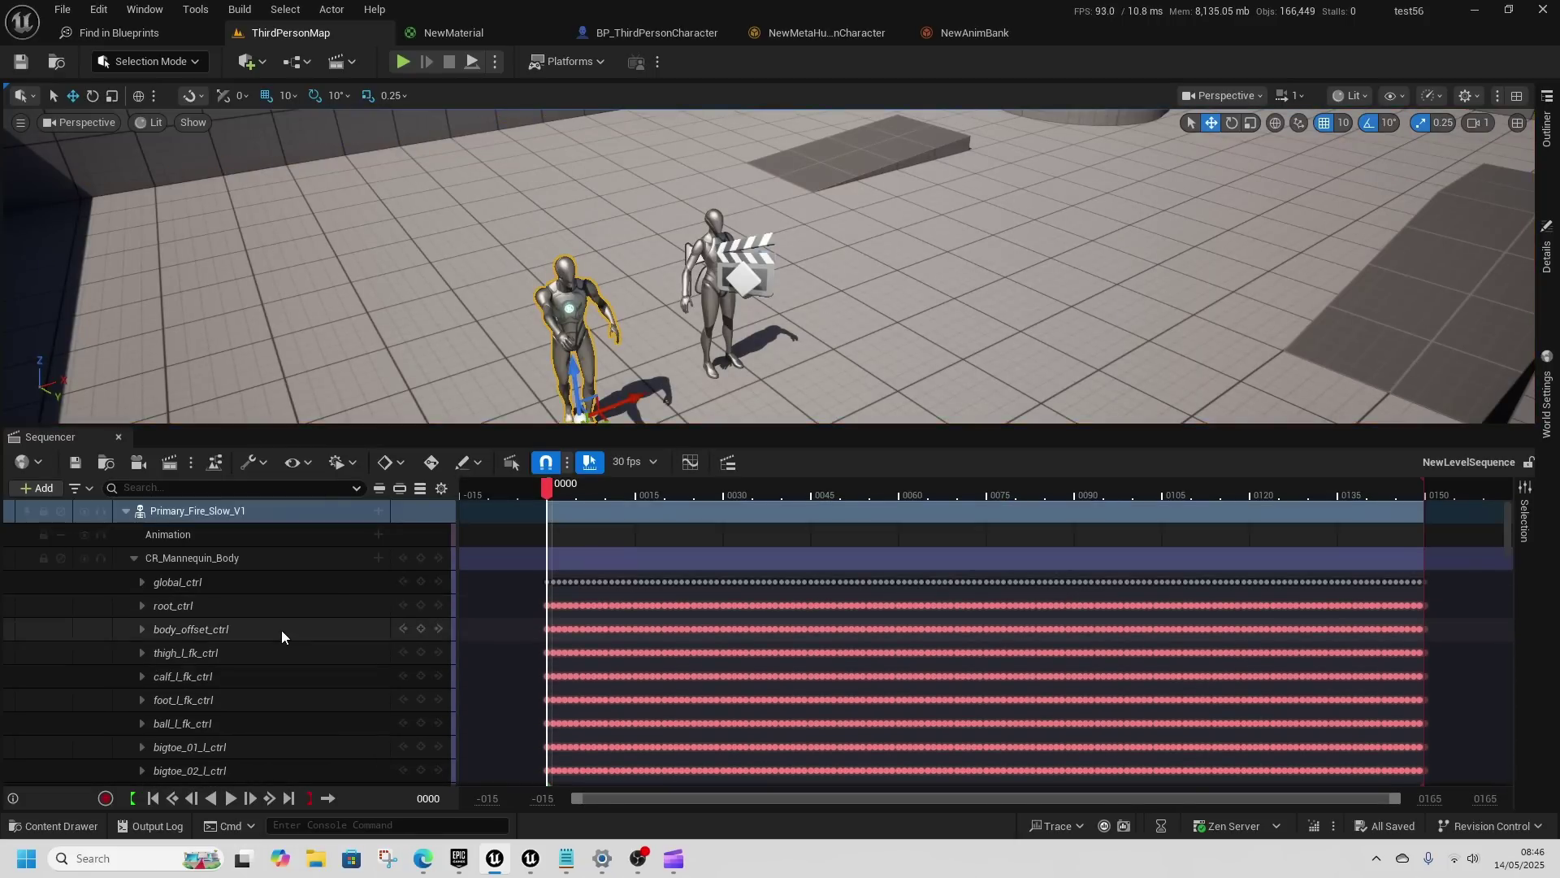
# Step: Look through the CR_Mannequin_Body control tracks, select hand_r_fk_ctrl, and view its motion trail on the mannequin from another angle
pyautogui.scroll(-7, 281, 630)
pyautogui.scroll(-3, 286, 648)
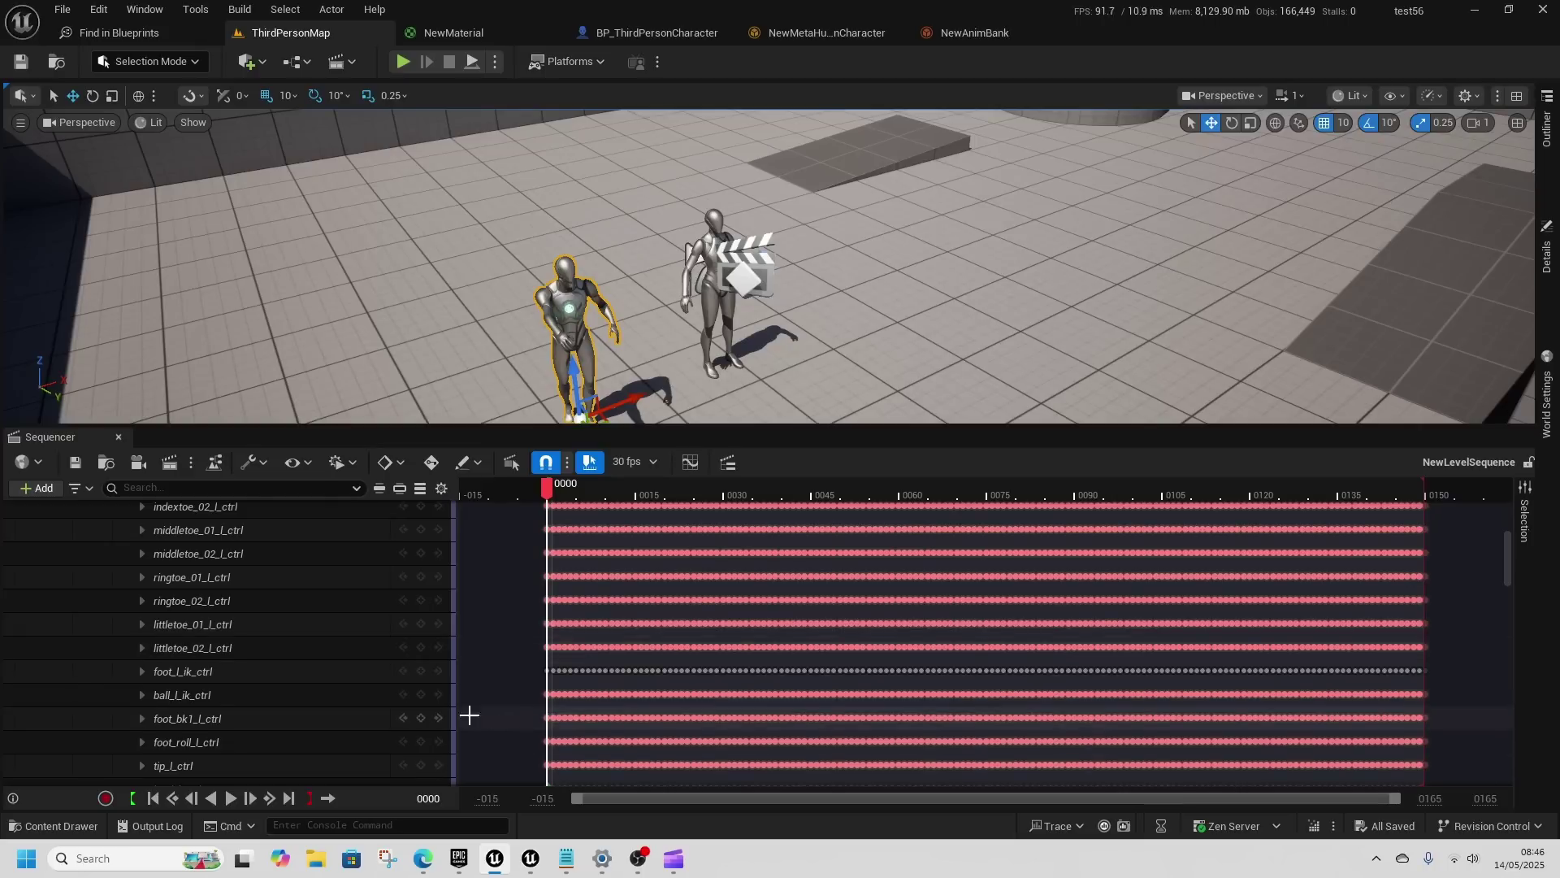
pyautogui.scroll(-12, 303, 670)
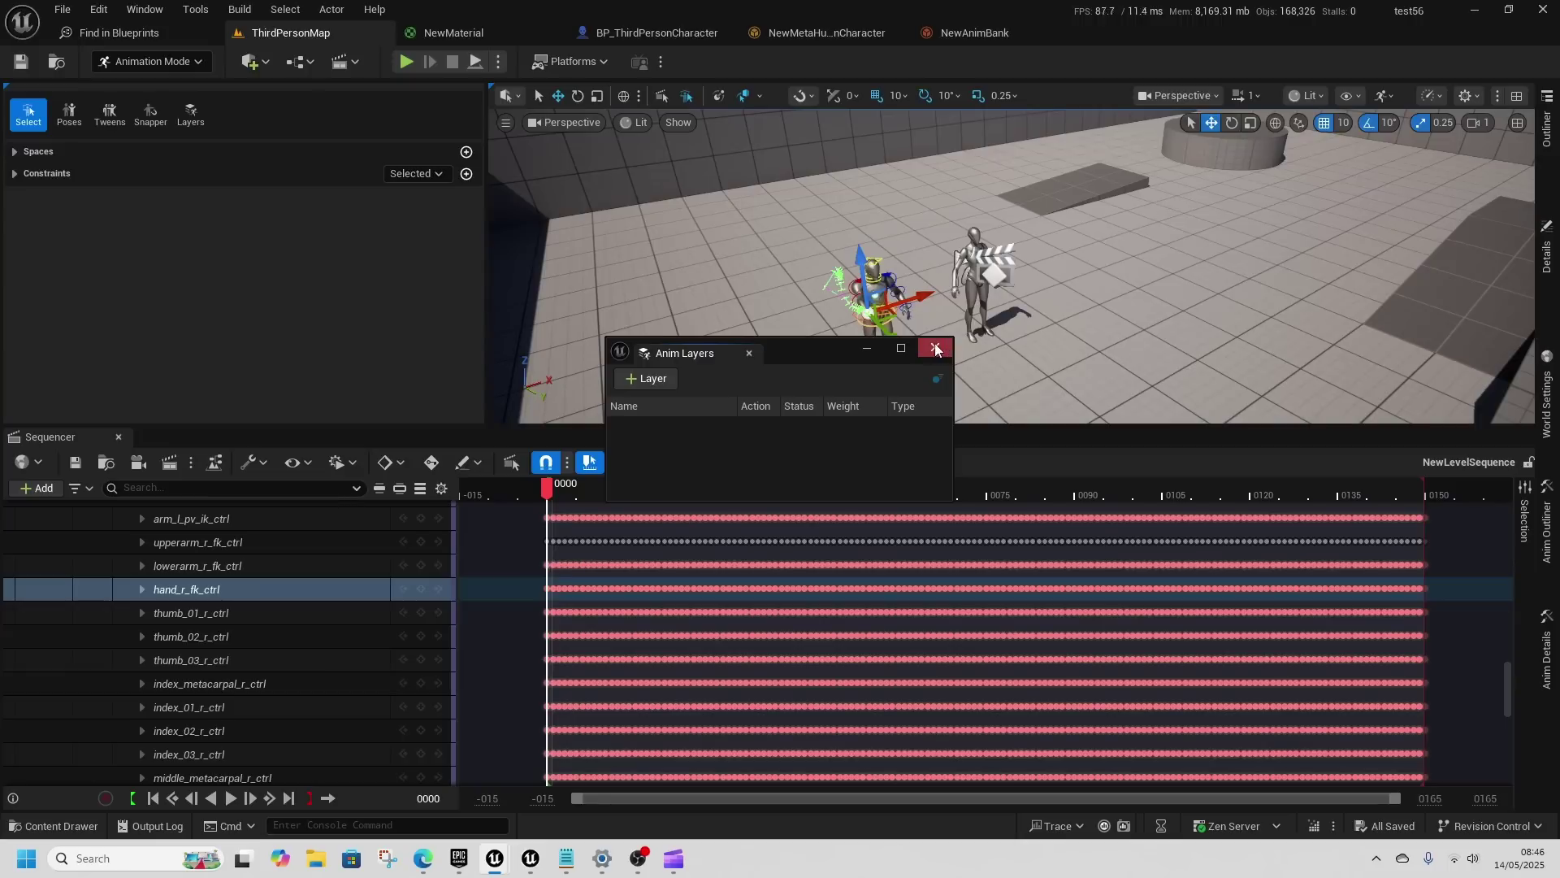
pyautogui.click(936, 349)
pyautogui.press('f')
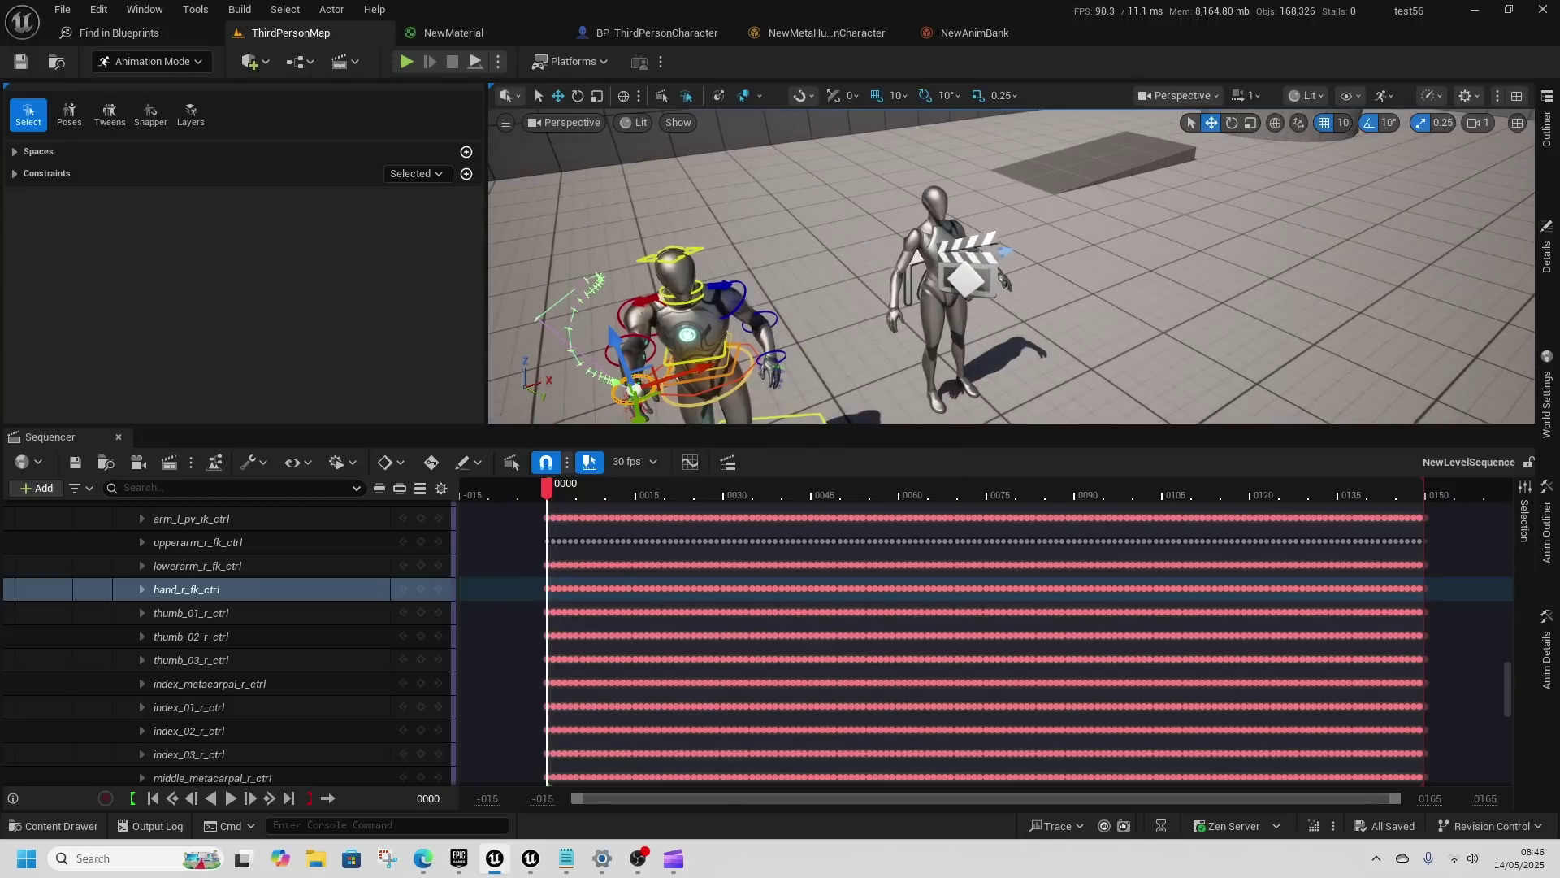
pyautogui.moveTo(732, 244); pyautogui.dragTo(829, 240, button='right')
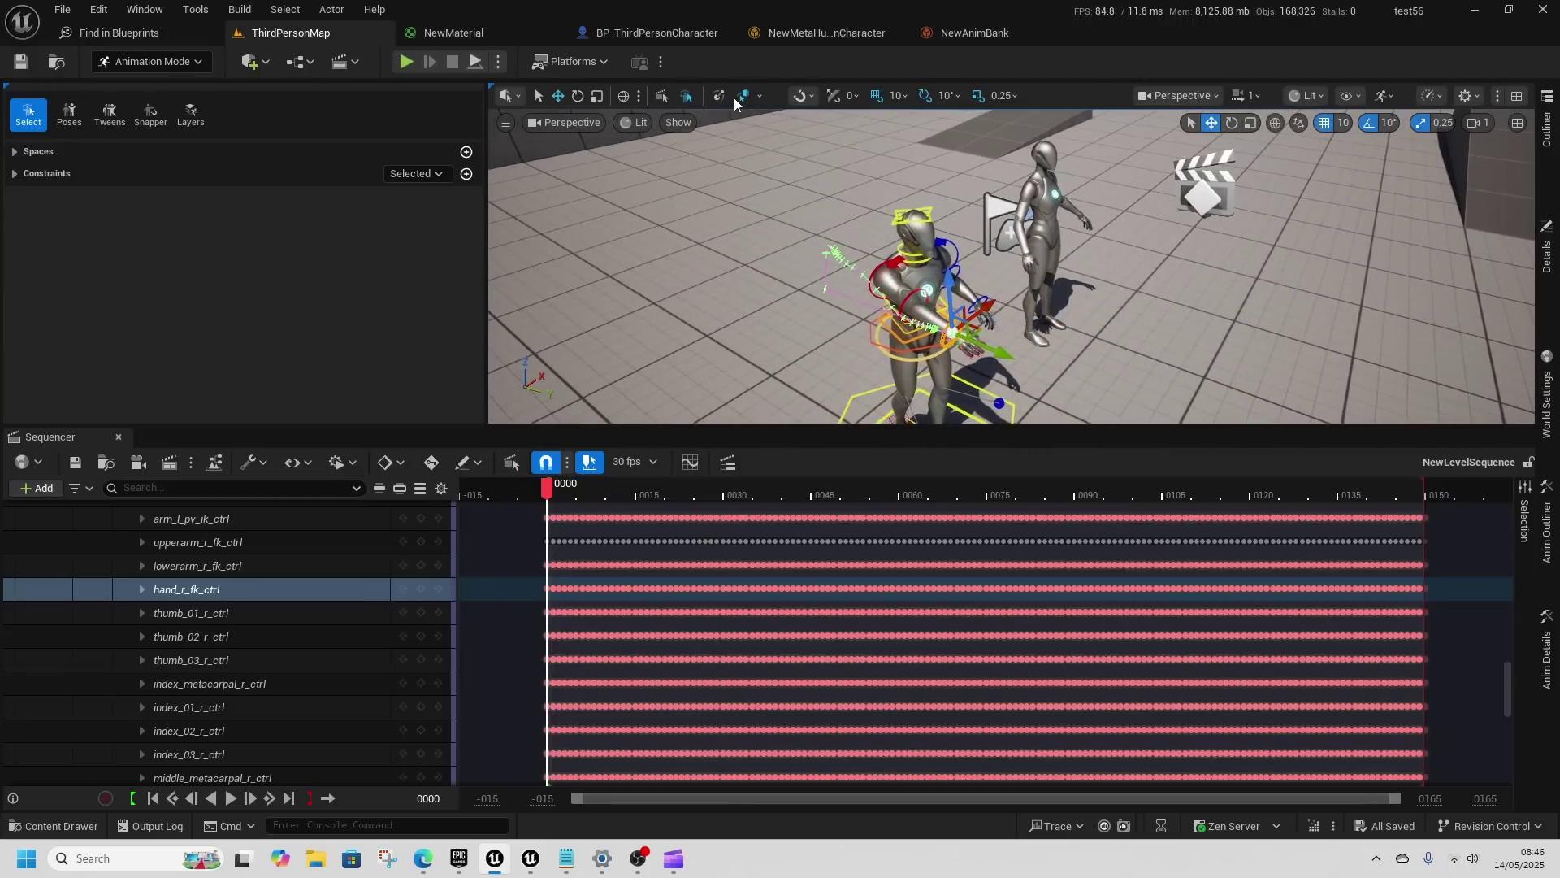
# Step: Turn off Show Trails On Selection for motion trails and reselect the hand_r_fk_ctrl control
pyautogui.click(760, 97)
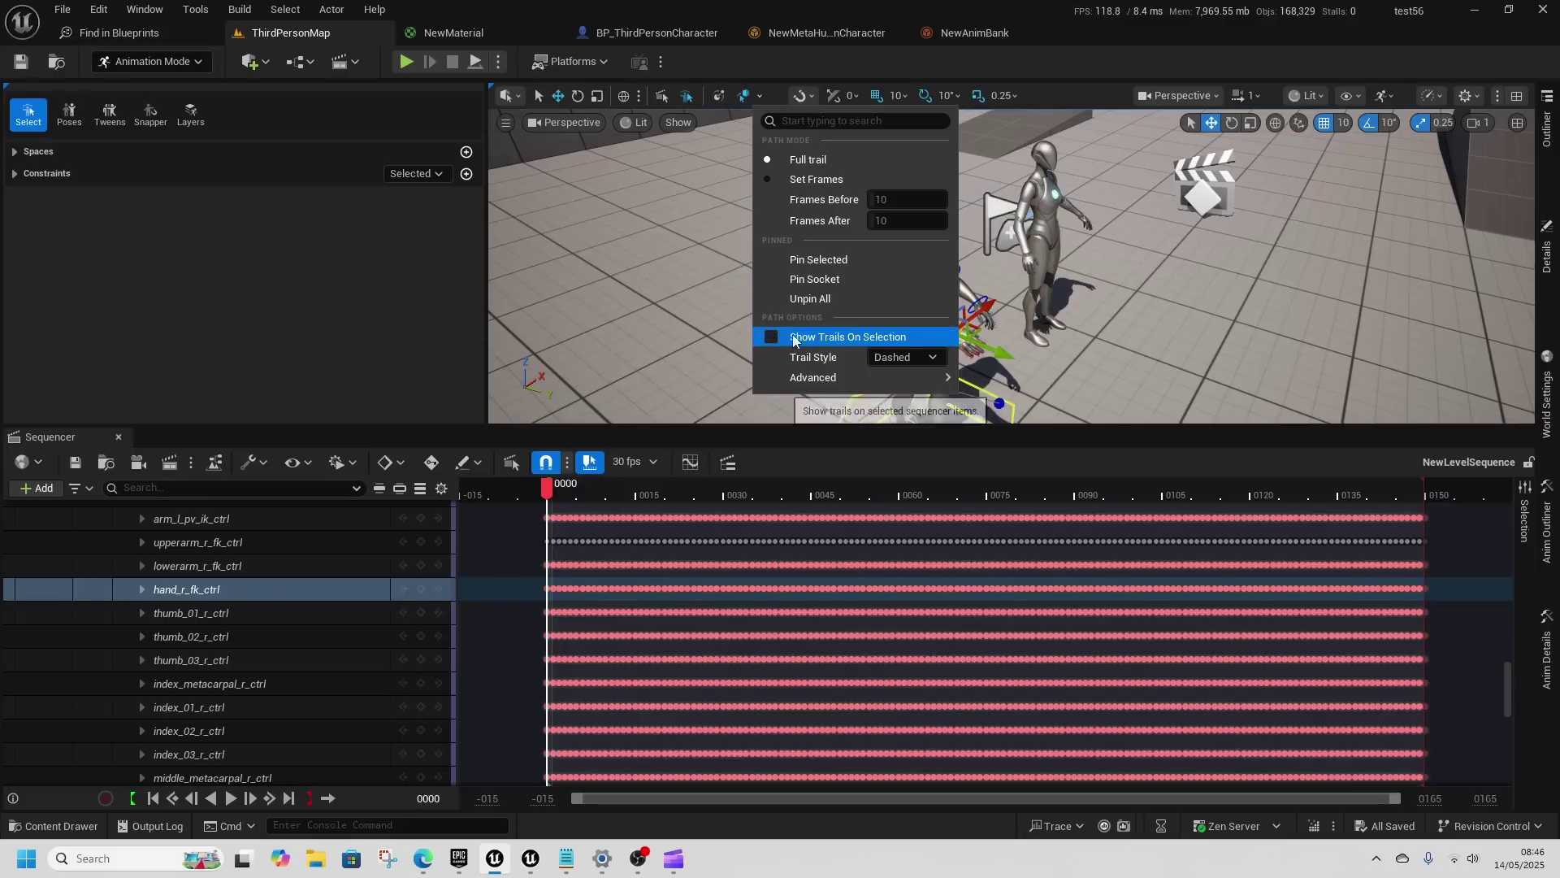
pyautogui.click(1063, 336)
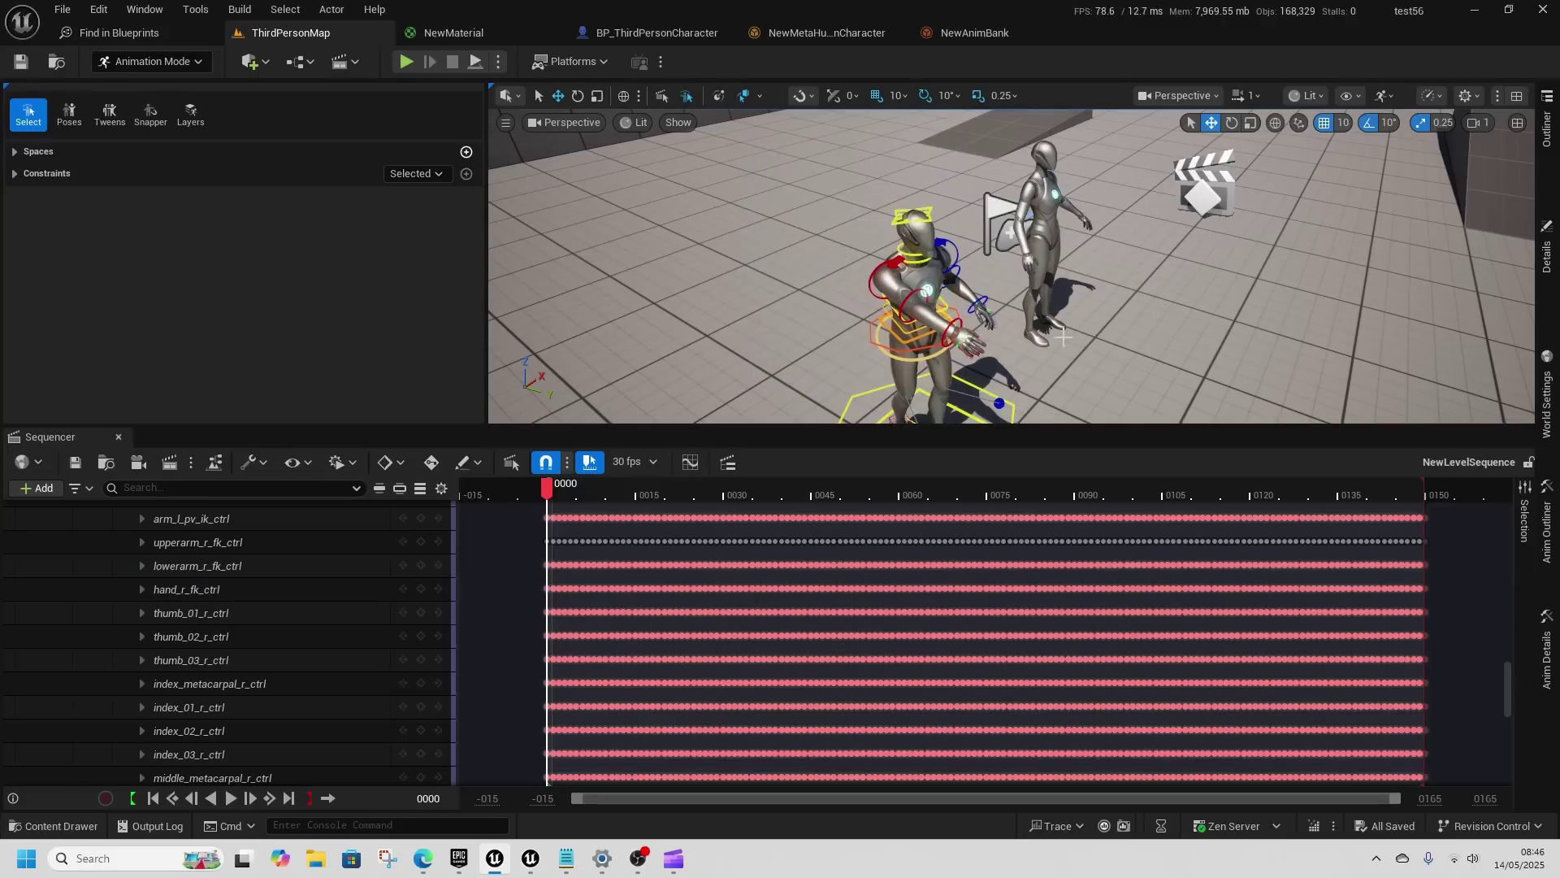
pyautogui.click(236, 590)
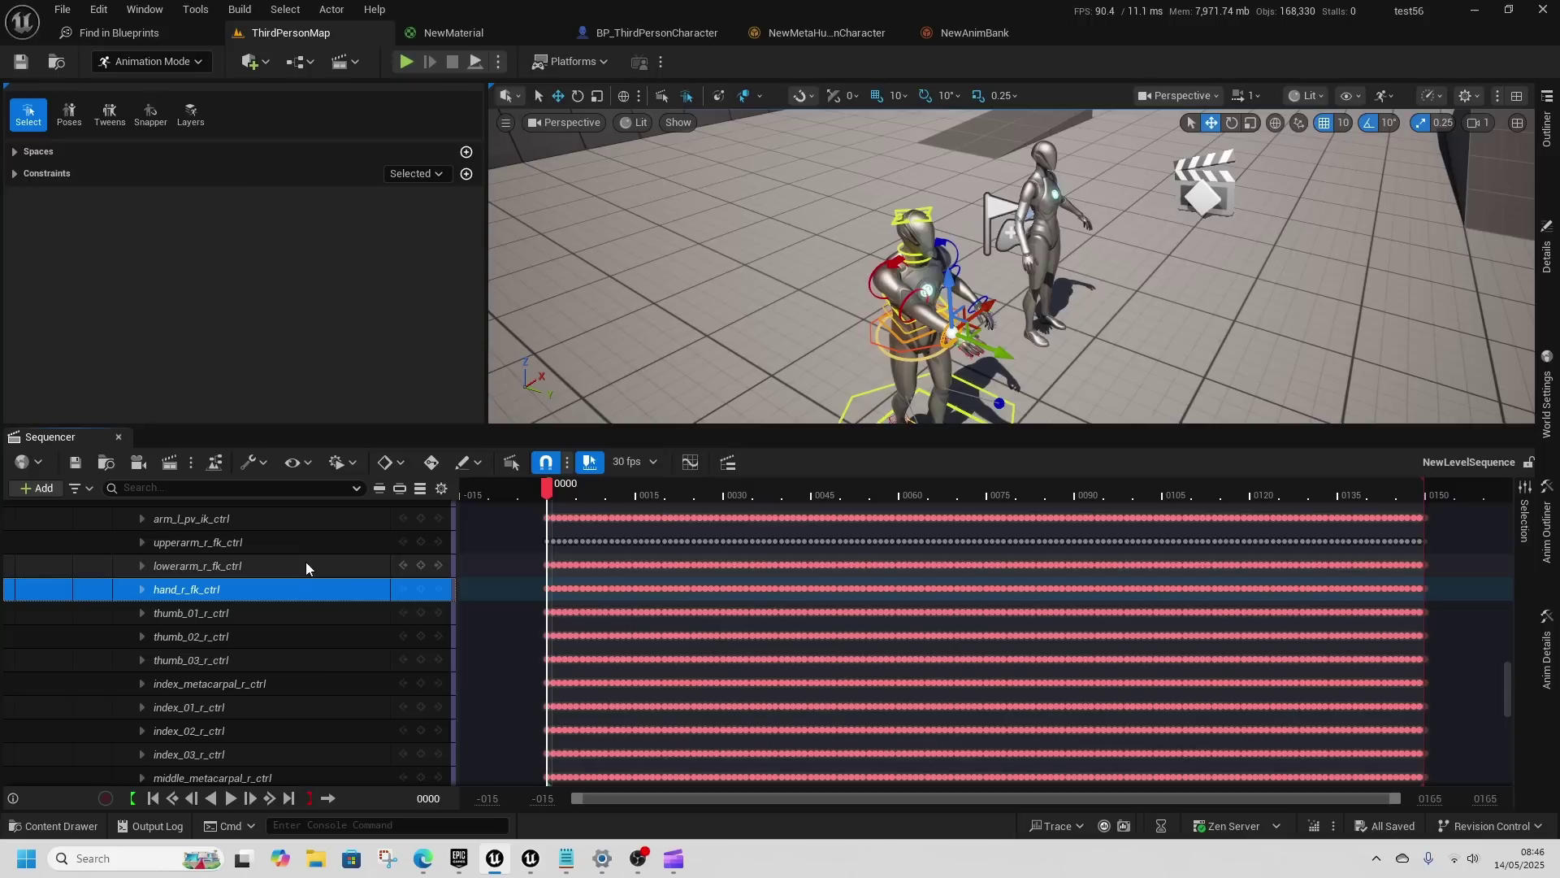
# Step: Turn Show Trails On Selection back on and reselect hand_r_fk_ctrl to display its trail
pyautogui.click(757, 95)
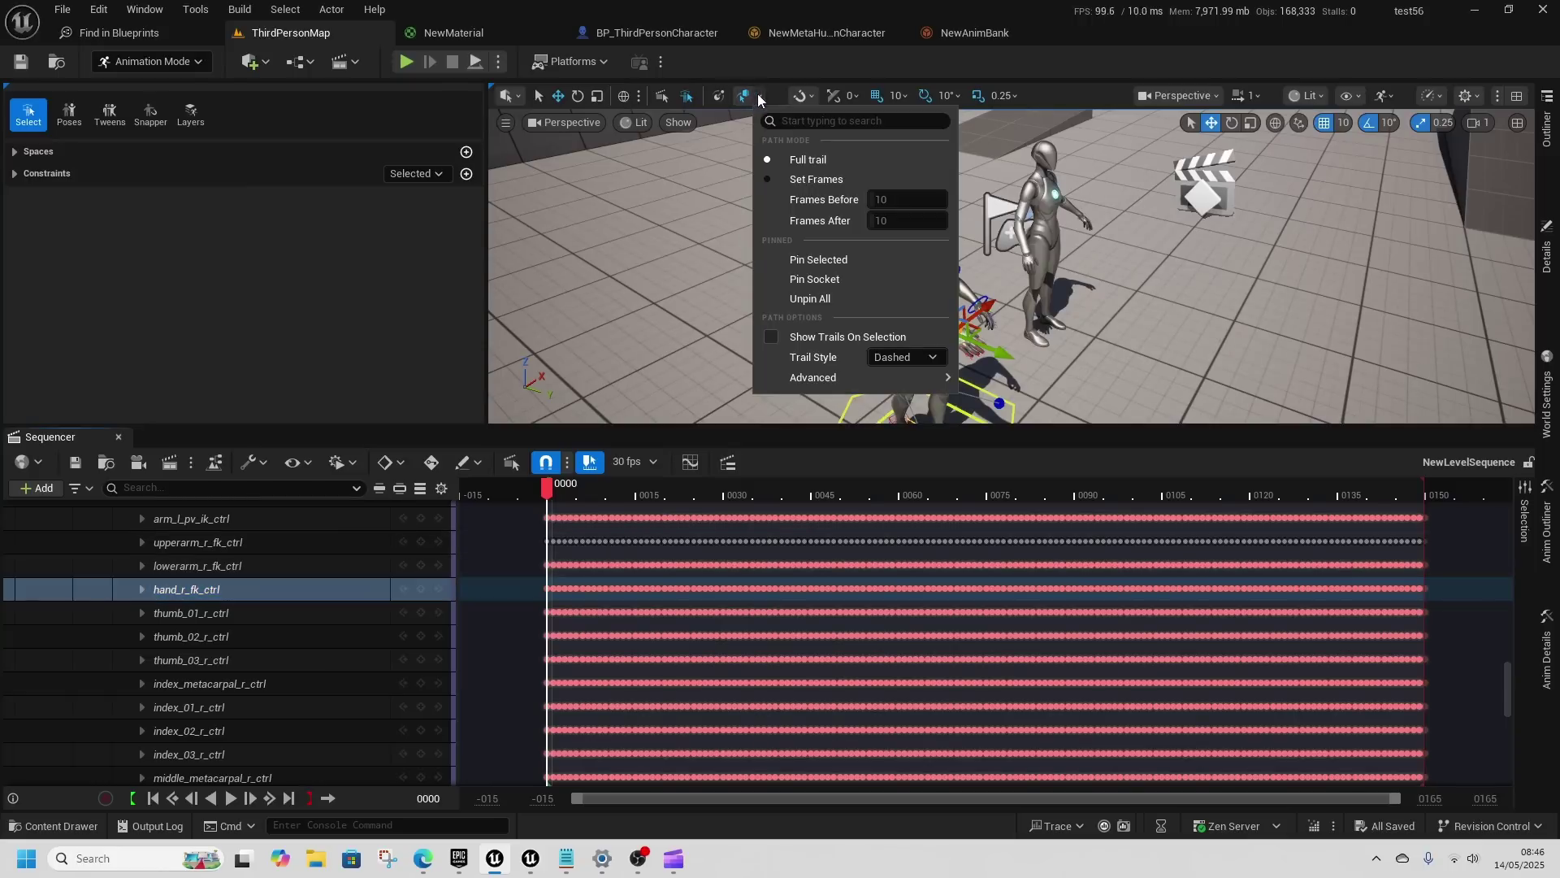
pyautogui.click(655, 302)
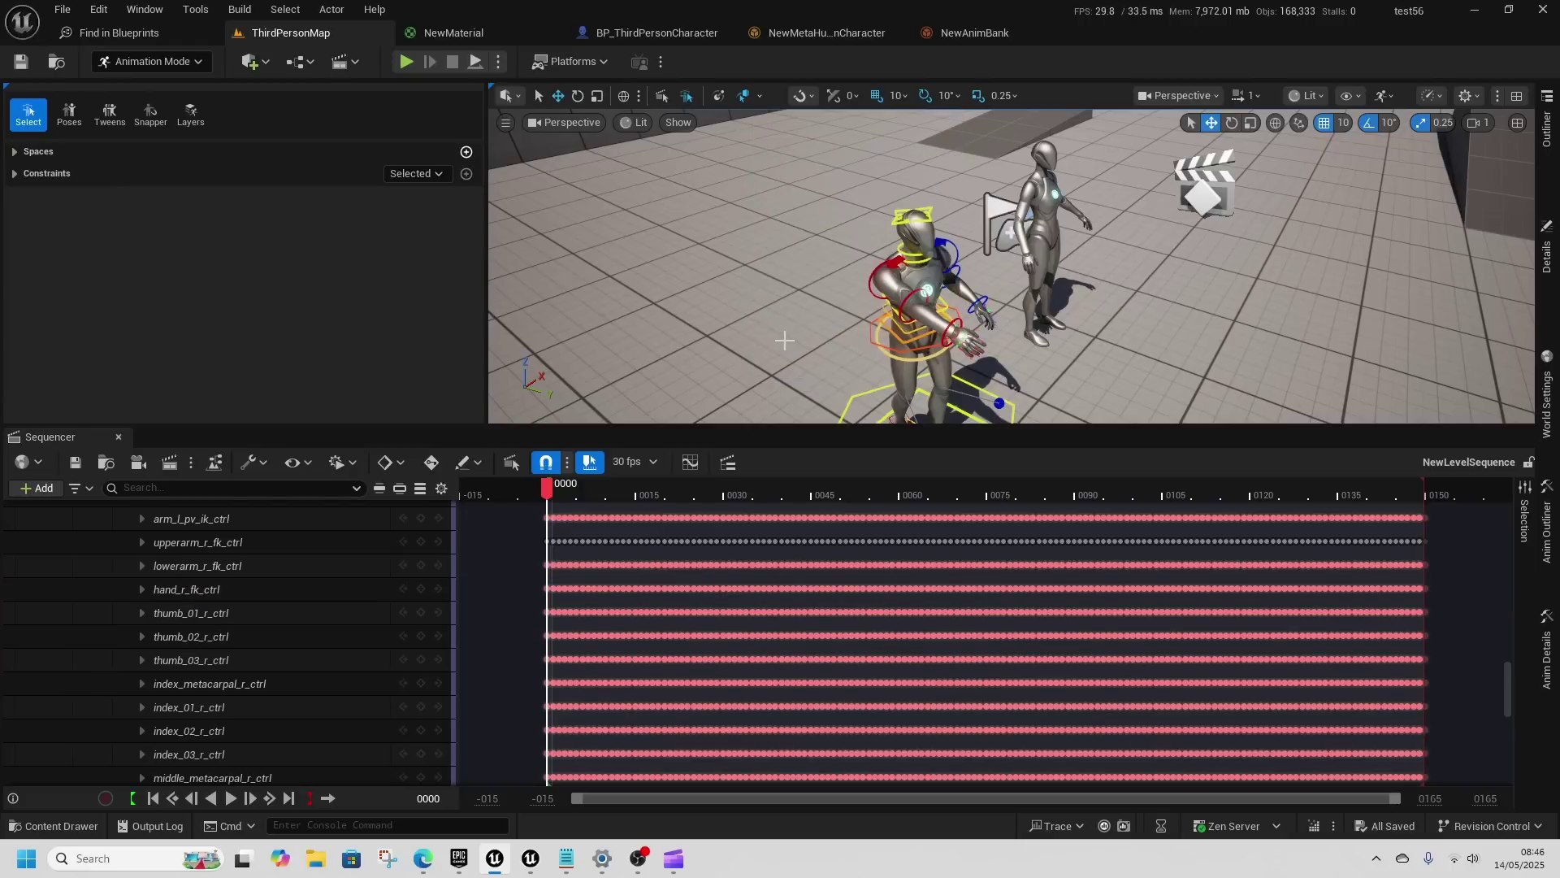
pyautogui.click(244, 593)
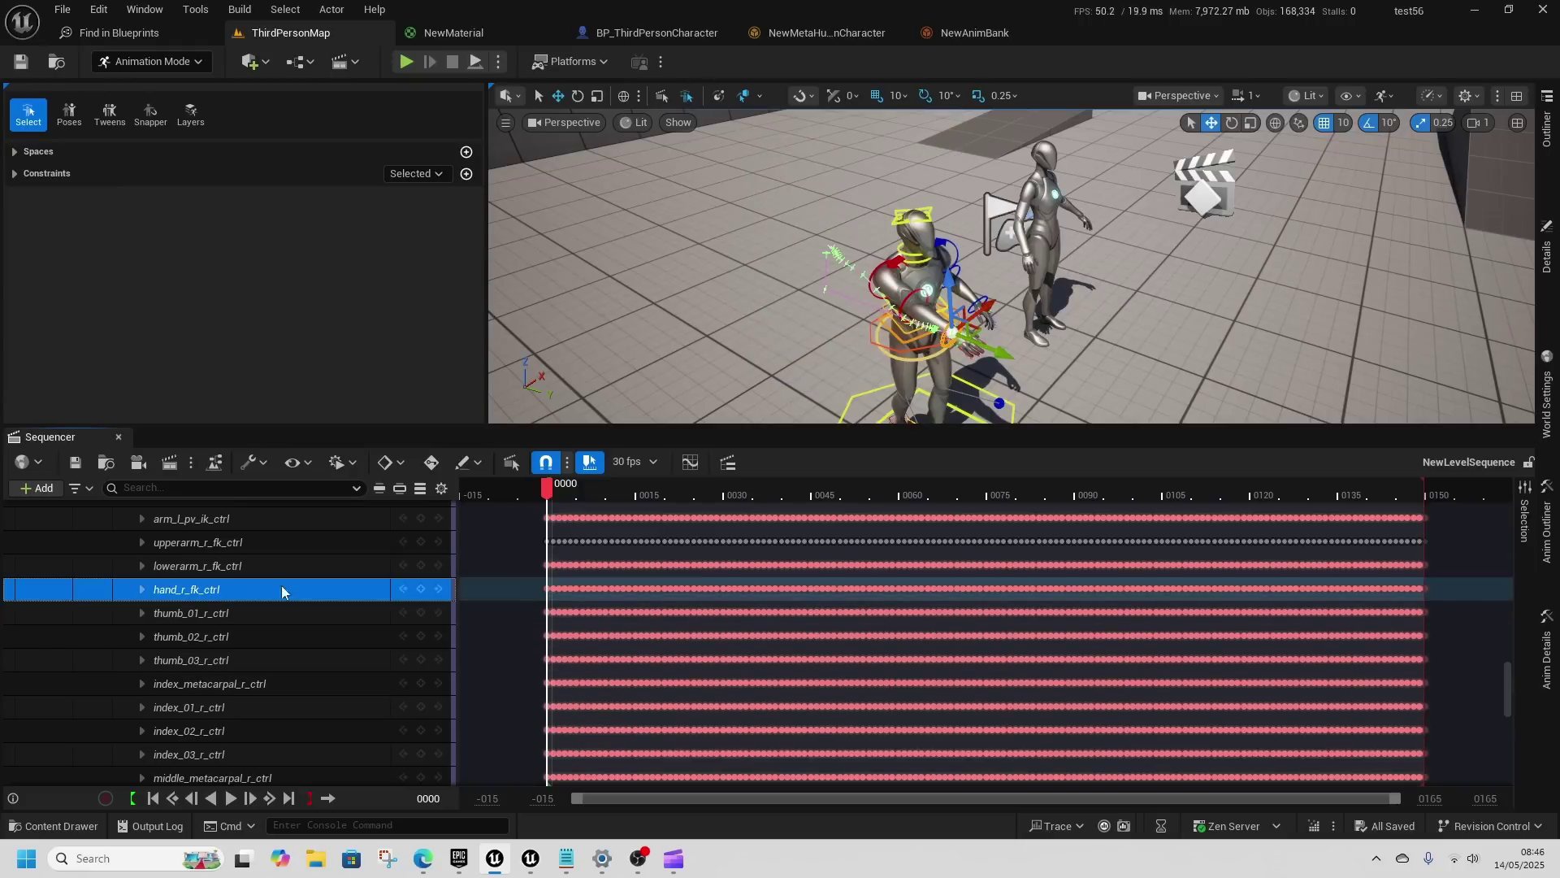
# Step: Scrub the sequence to frame 4 to follow the right hand along its motion trail, and open the Outliner
pyautogui.scroll(4, 871, 357)
pyautogui.scroll(-2, 859, 407)
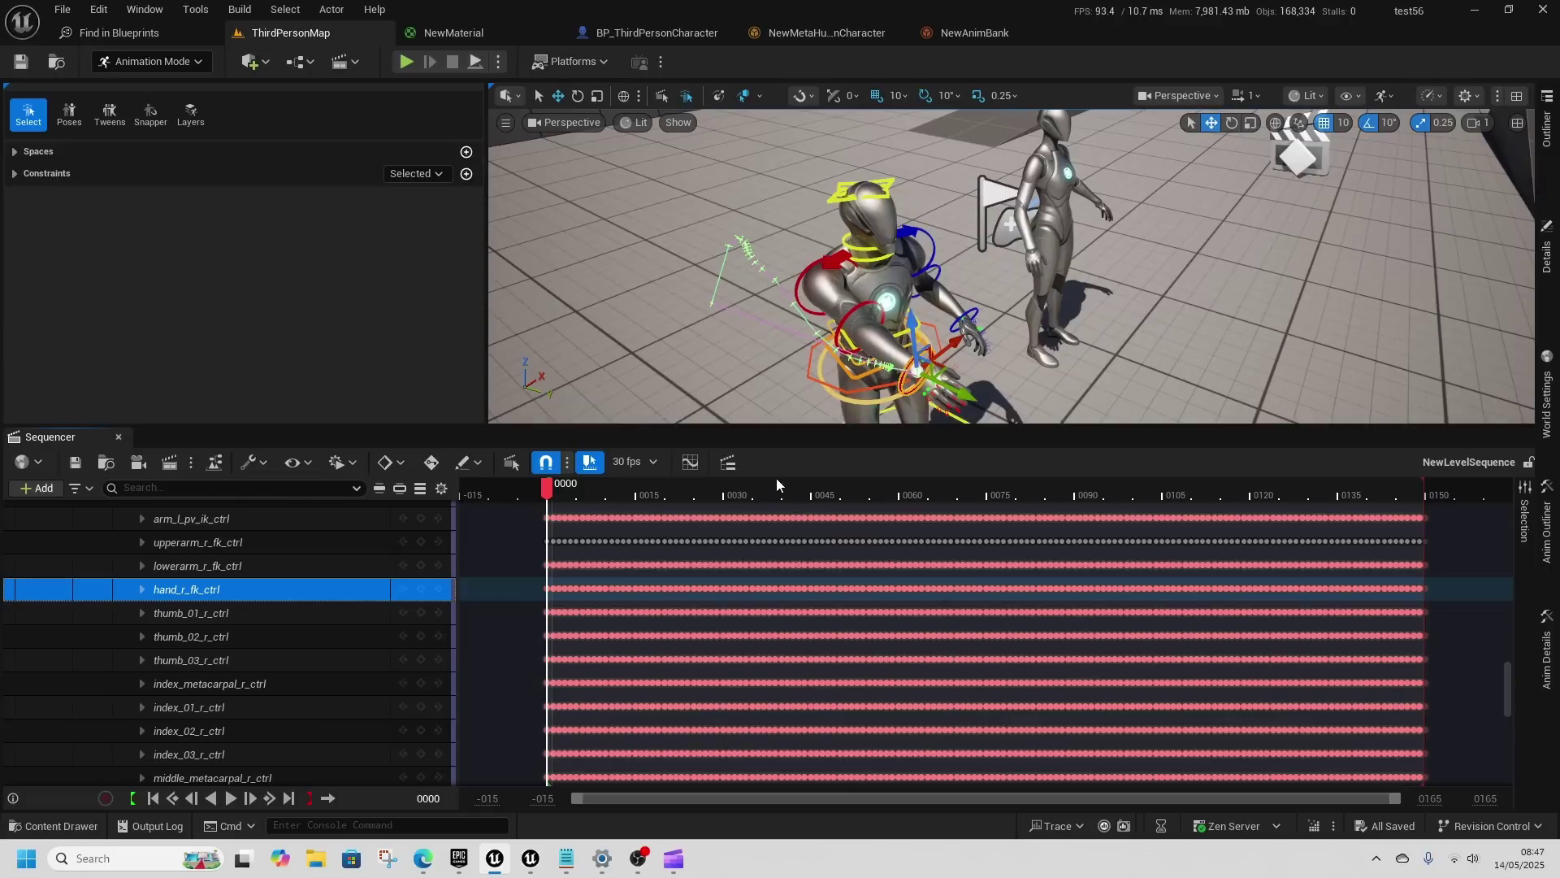
pyautogui.moveTo(554, 497); pyautogui.dragTo(551, 589)
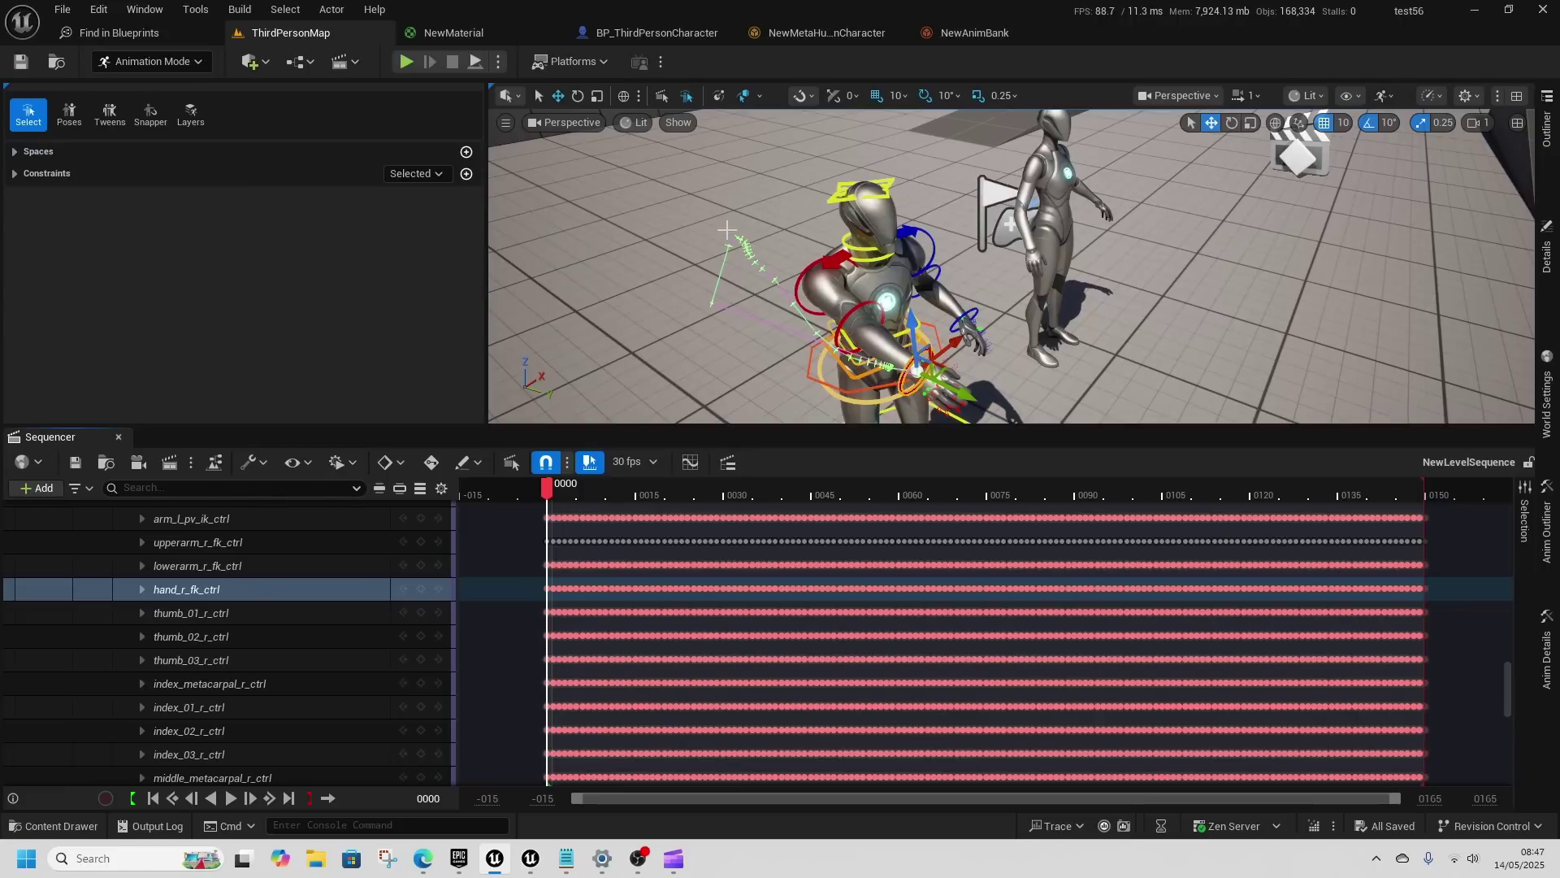
pyautogui.moveTo(545, 490); pyautogui.dragTo(574, 518)
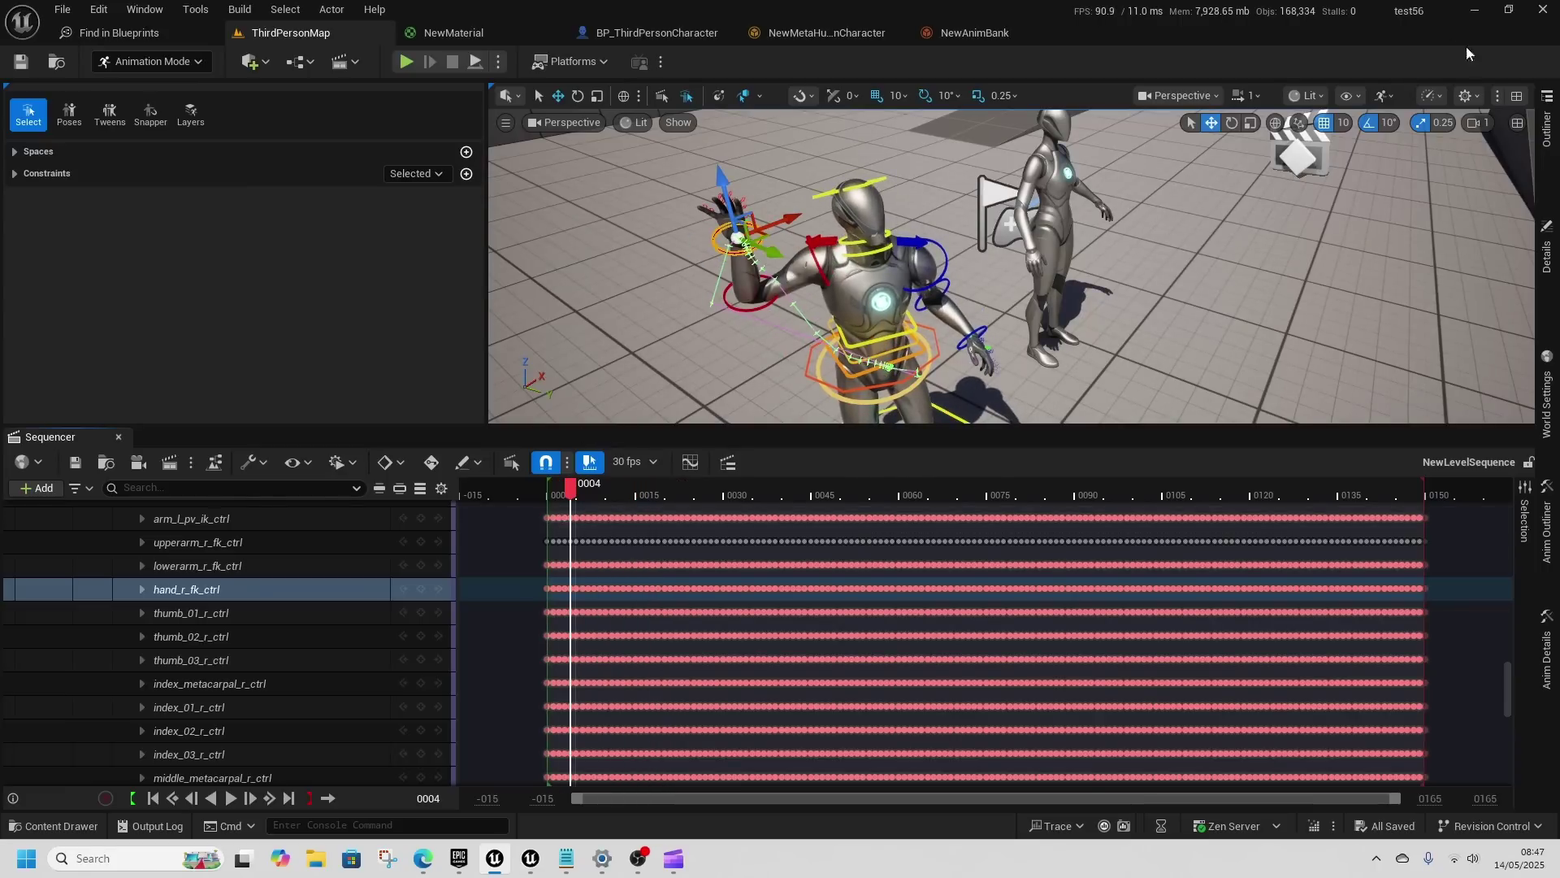
pyautogui.click(1546, 122)
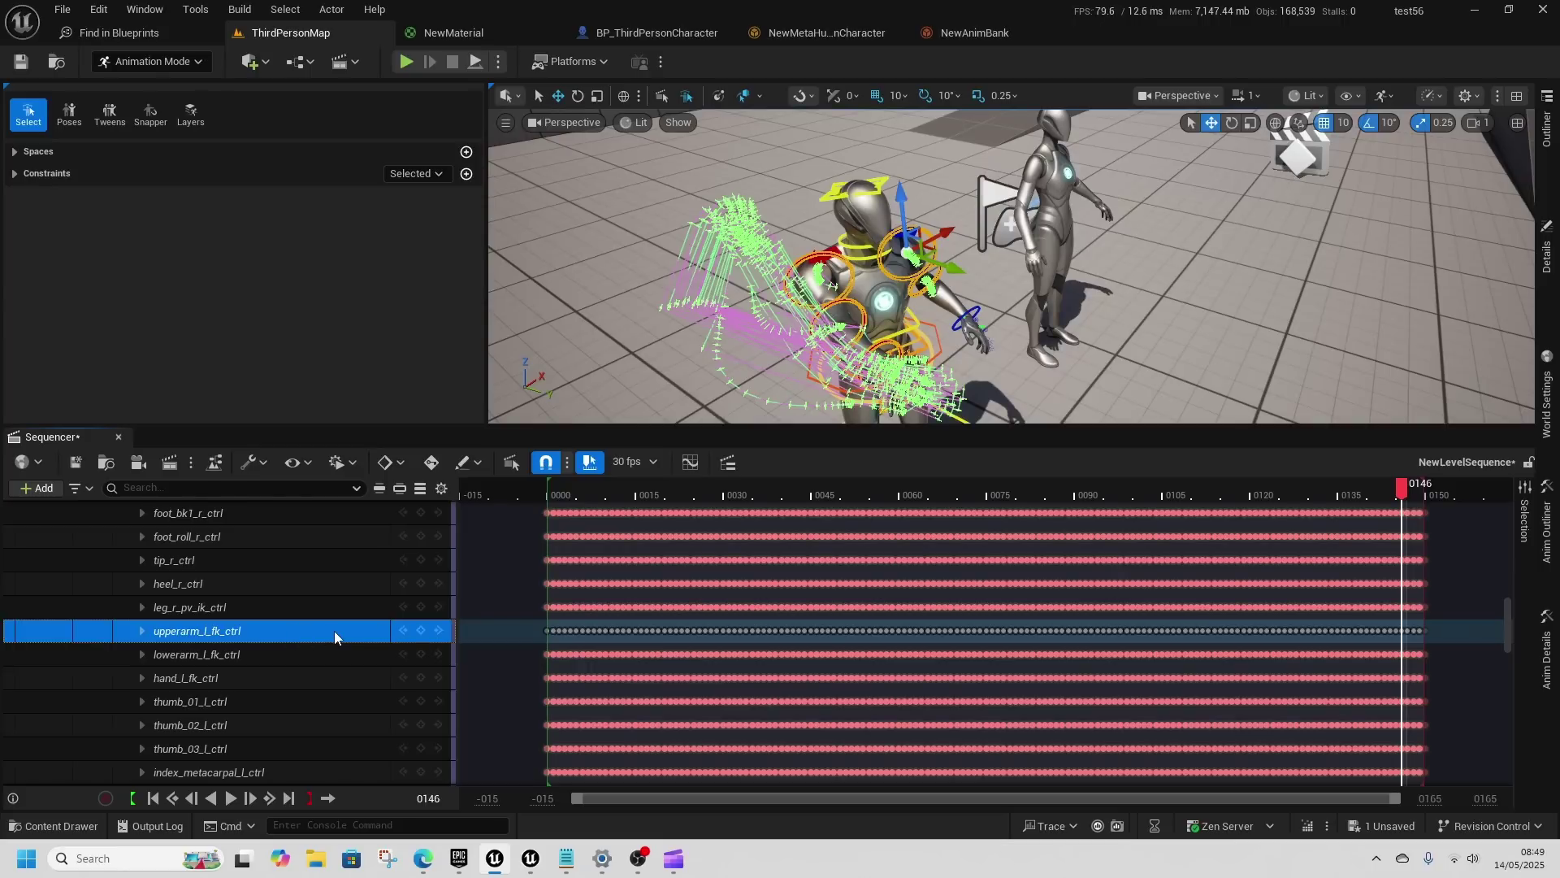
# Step: Open the Sequencer curves for upperarm_l_fk_ctrl and look through the available tween tools, from Blend Neighbor to Tween
pyautogui.click(695, 461)
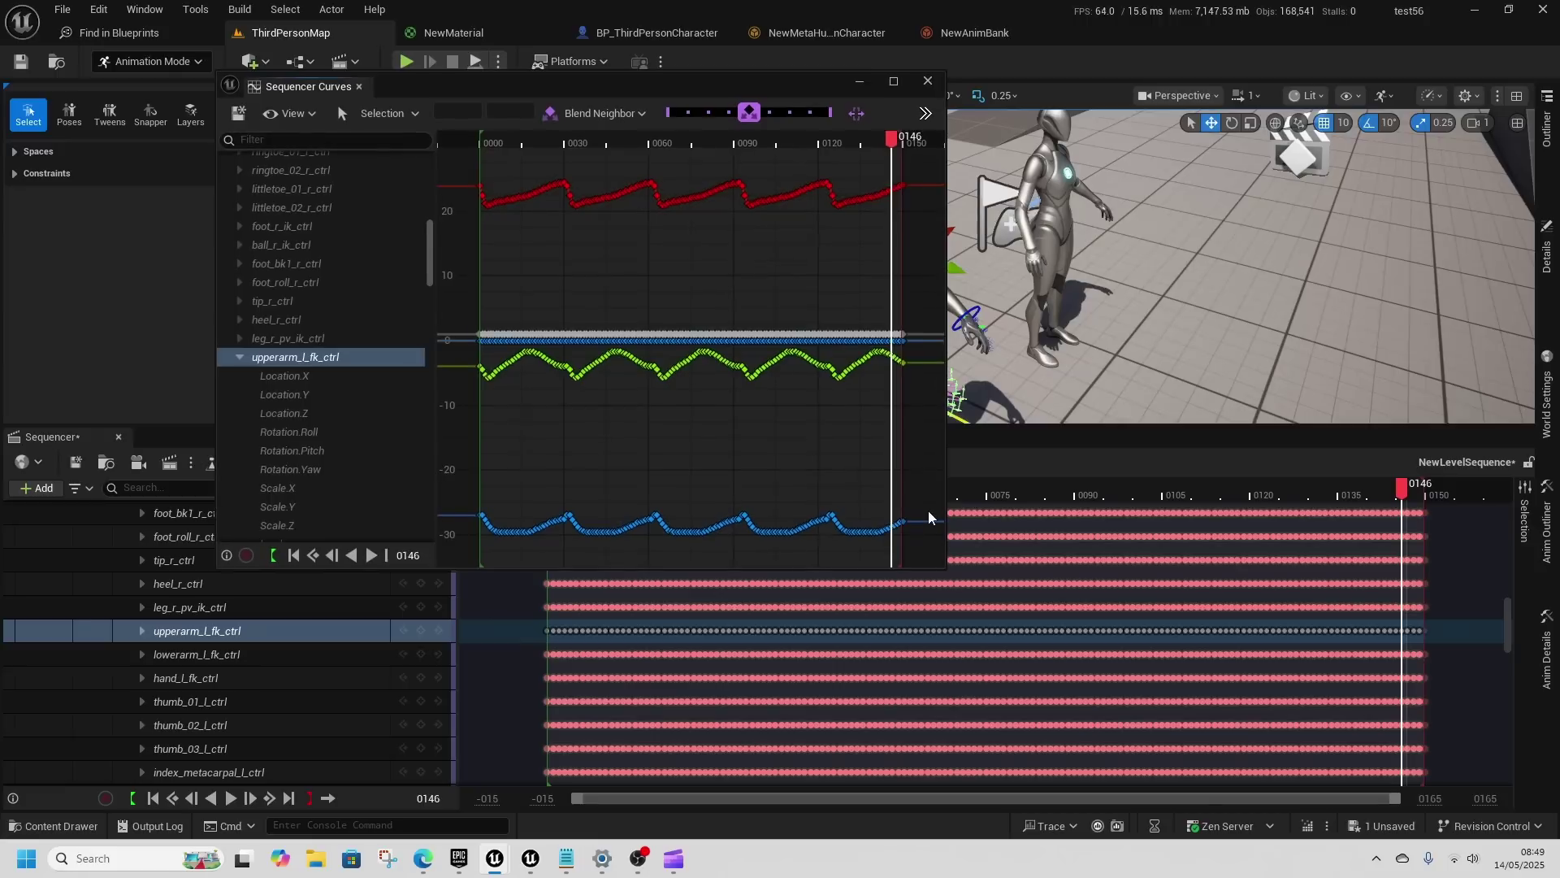
pyautogui.click(637, 113)
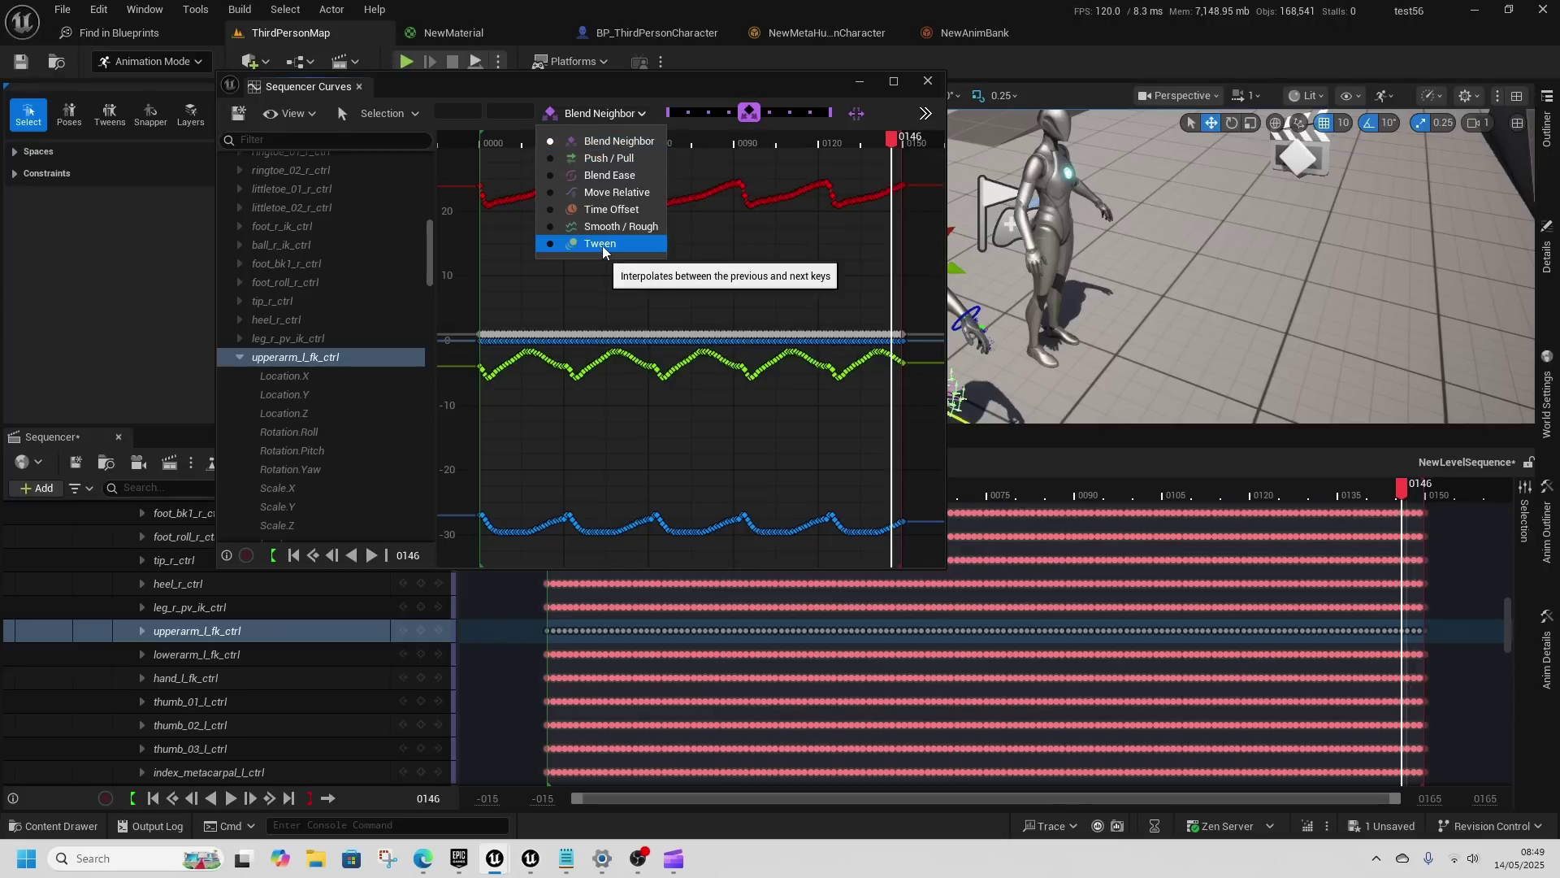
pyautogui.click(712, 285)
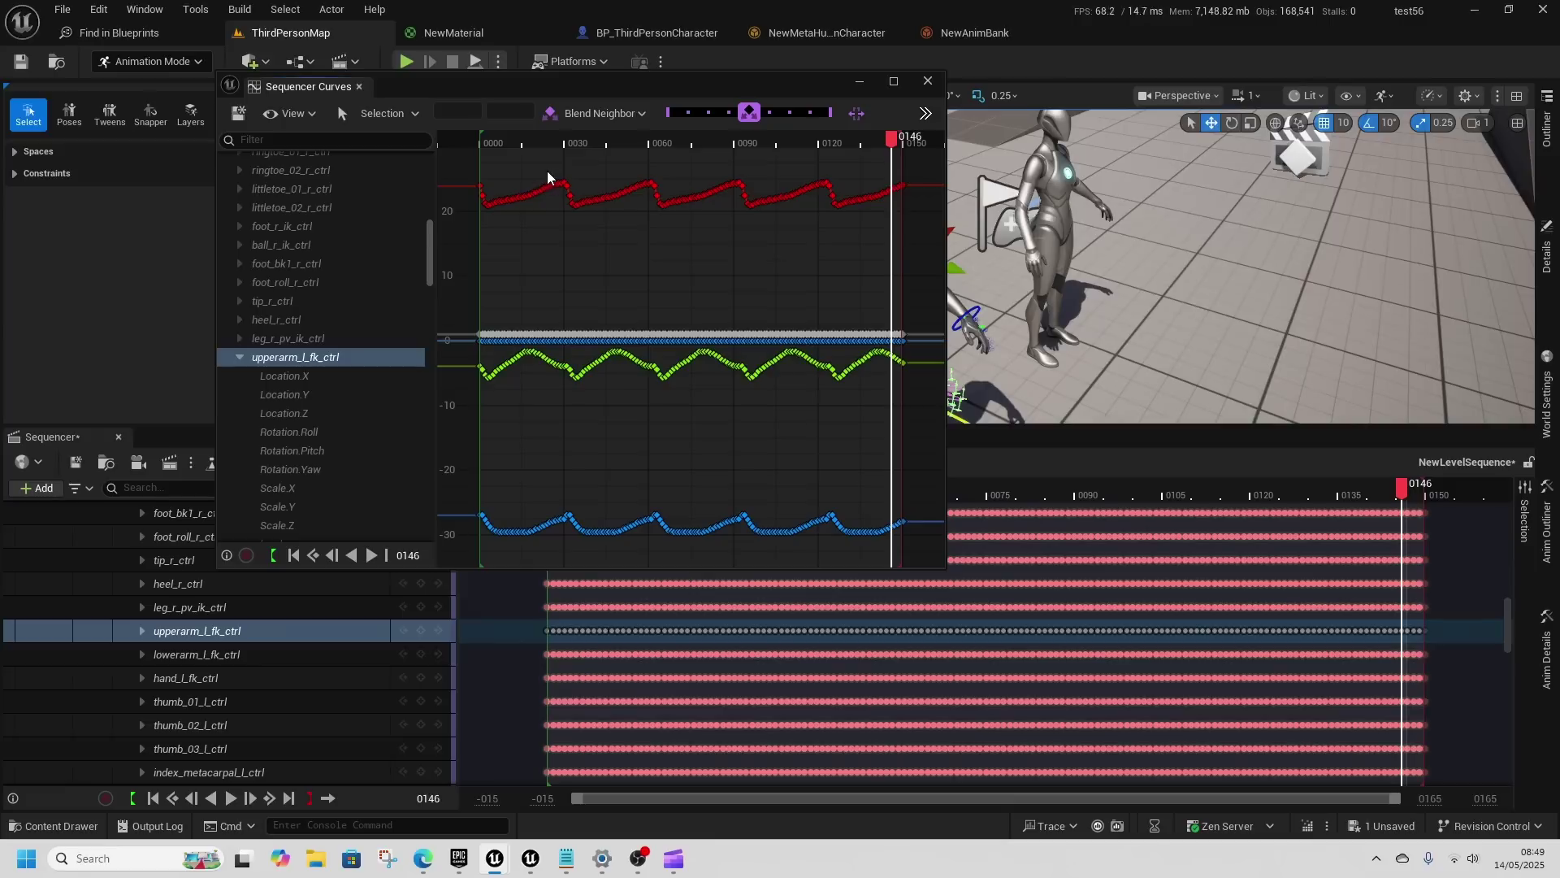
# Step: Select a group of keys on the red curve, adjust them with the Blend Neighbor slider, and close the curve editor
pyautogui.moveTo(533, 167); pyautogui.dragTo(619, 242)
pyautogui.moveTo(750, 112)
pyautogui.mouseDown()
pyautogui.moveTo(698, 114)
pyautogui.moveTo(780, 124)
pyautogui.moveTo(730, 124)
pyautogui.moveTo(753, 123)
pyautogui.mouseUp()
pyautogui.click(672, 297)
pyautogui.click(928, 81)
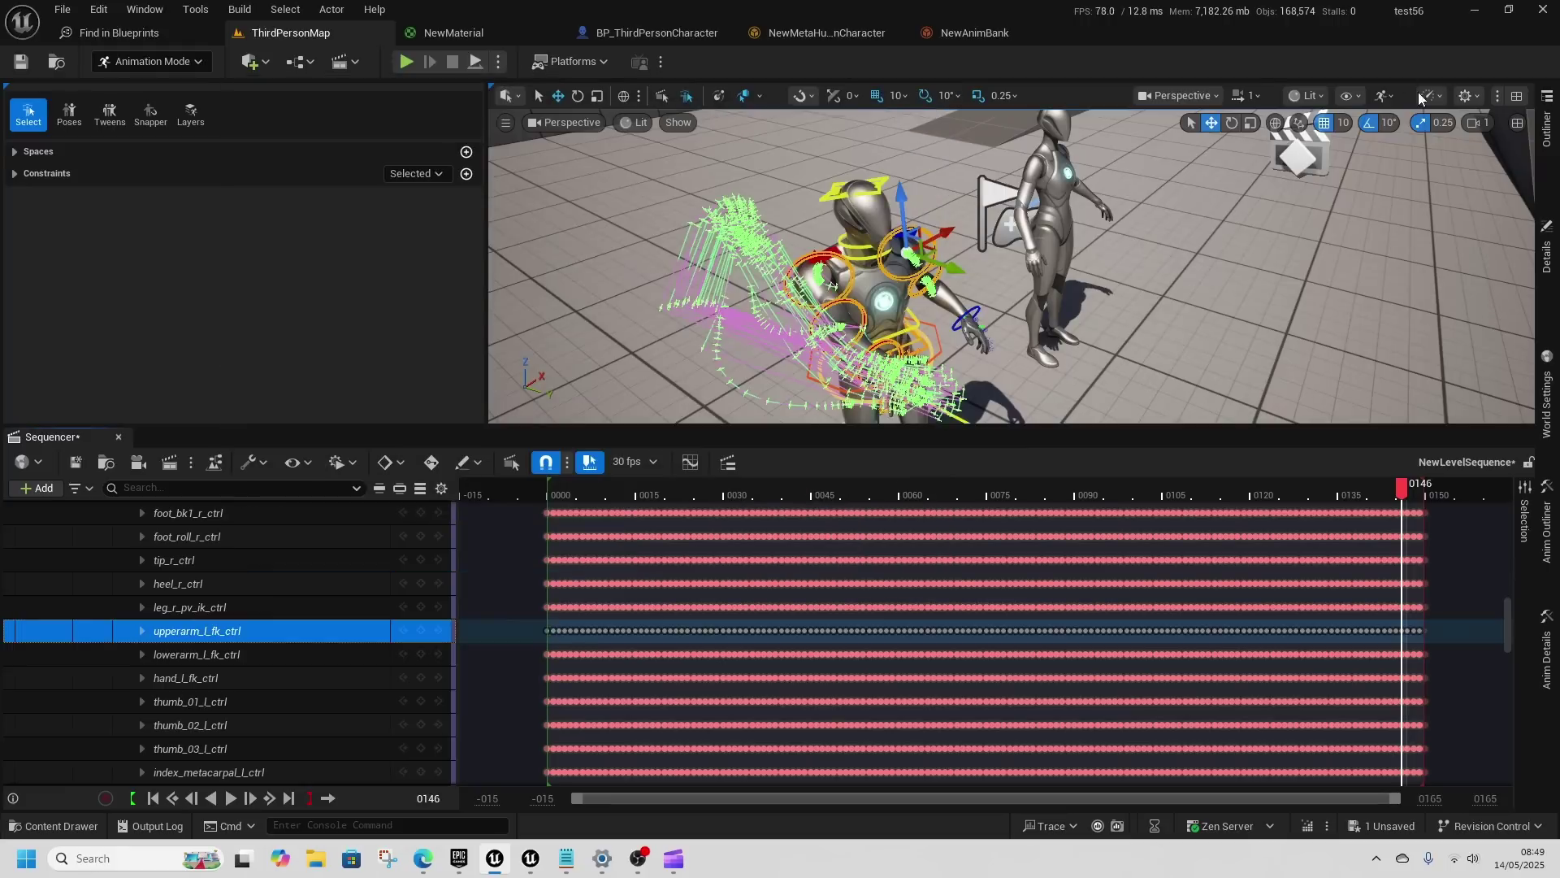
# Step: Enable the experimental MediaViewer plugin and restart the editor, applying the pending changes to NewMaterial
pyautogui.click(195, 9)
pyautogui.moveTo(282, 8)
pyautogui.moveTo(99, 9)
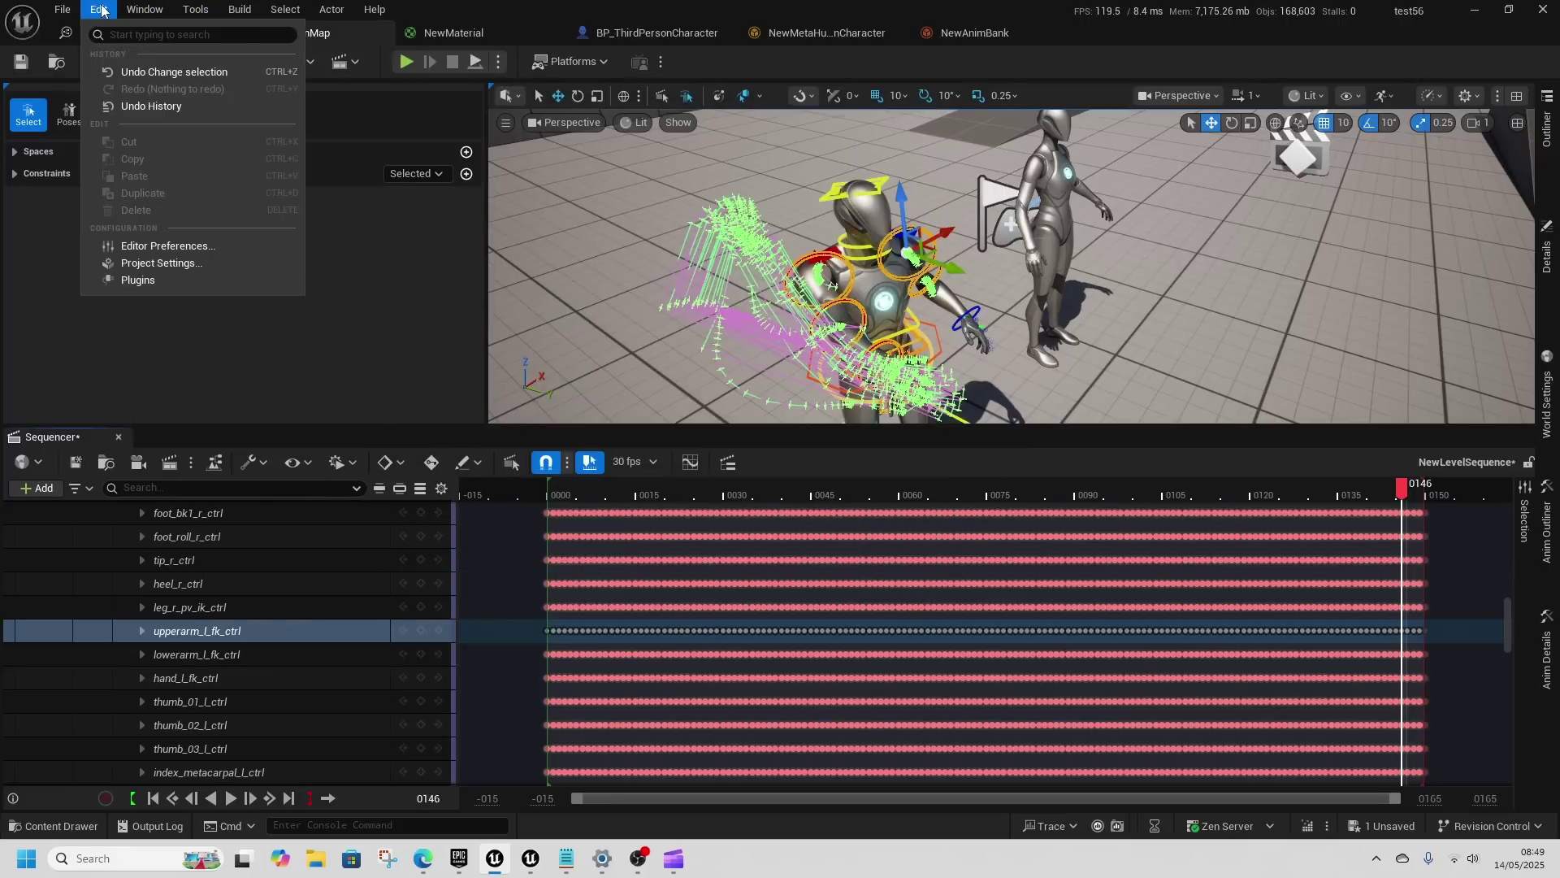
pyautogui.click(154, 280)
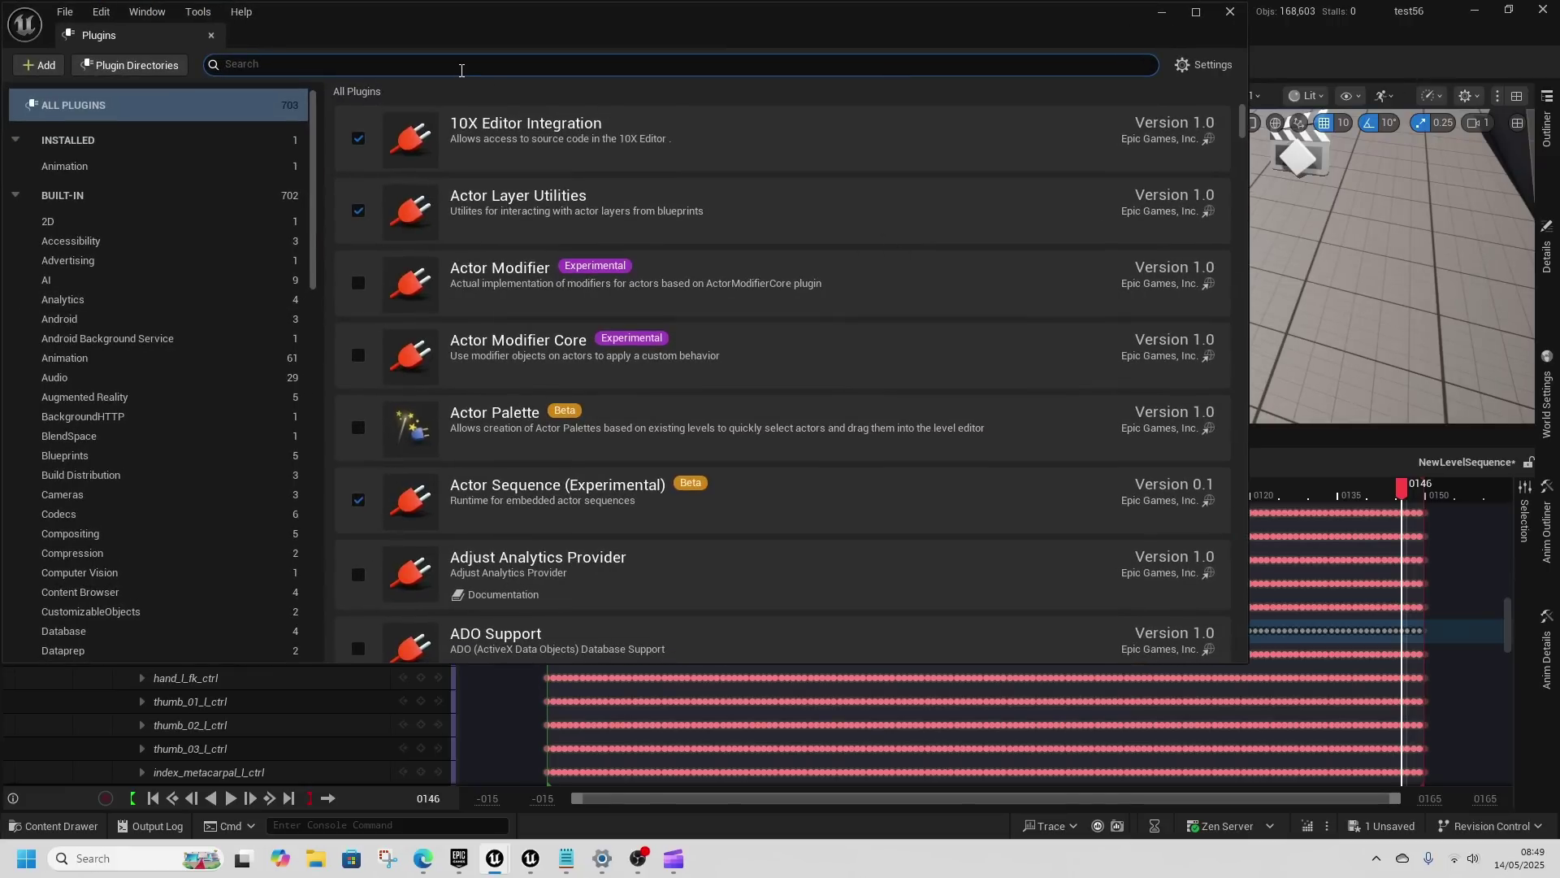
pyautogui.write('media view')
pyautogui.click(359, 138)
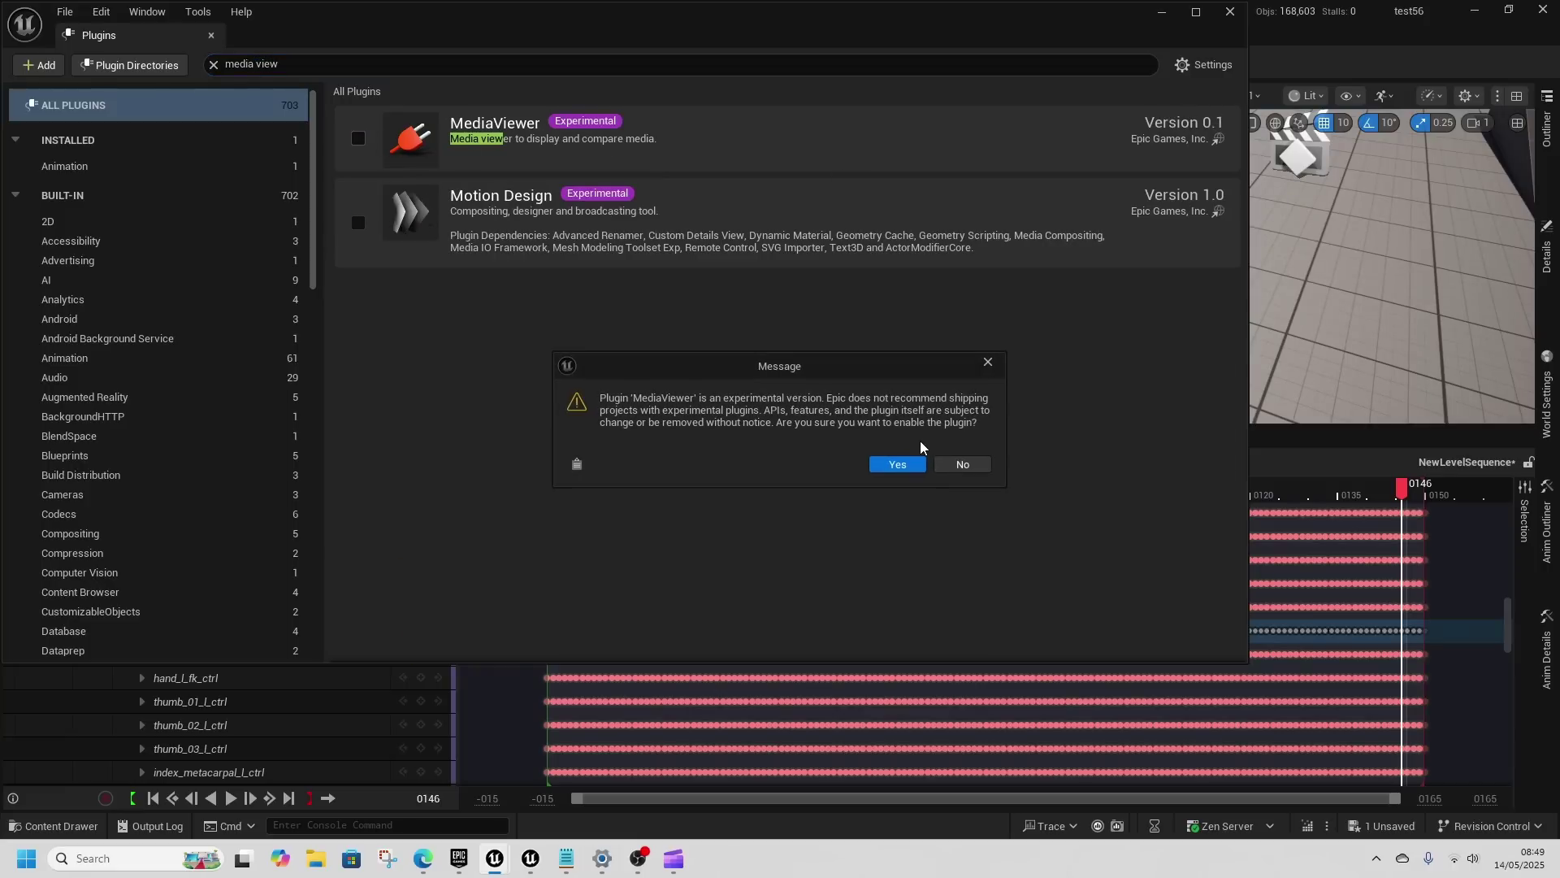
pyautogui.click(898, 461)
pyautogui.click(1177, 626)
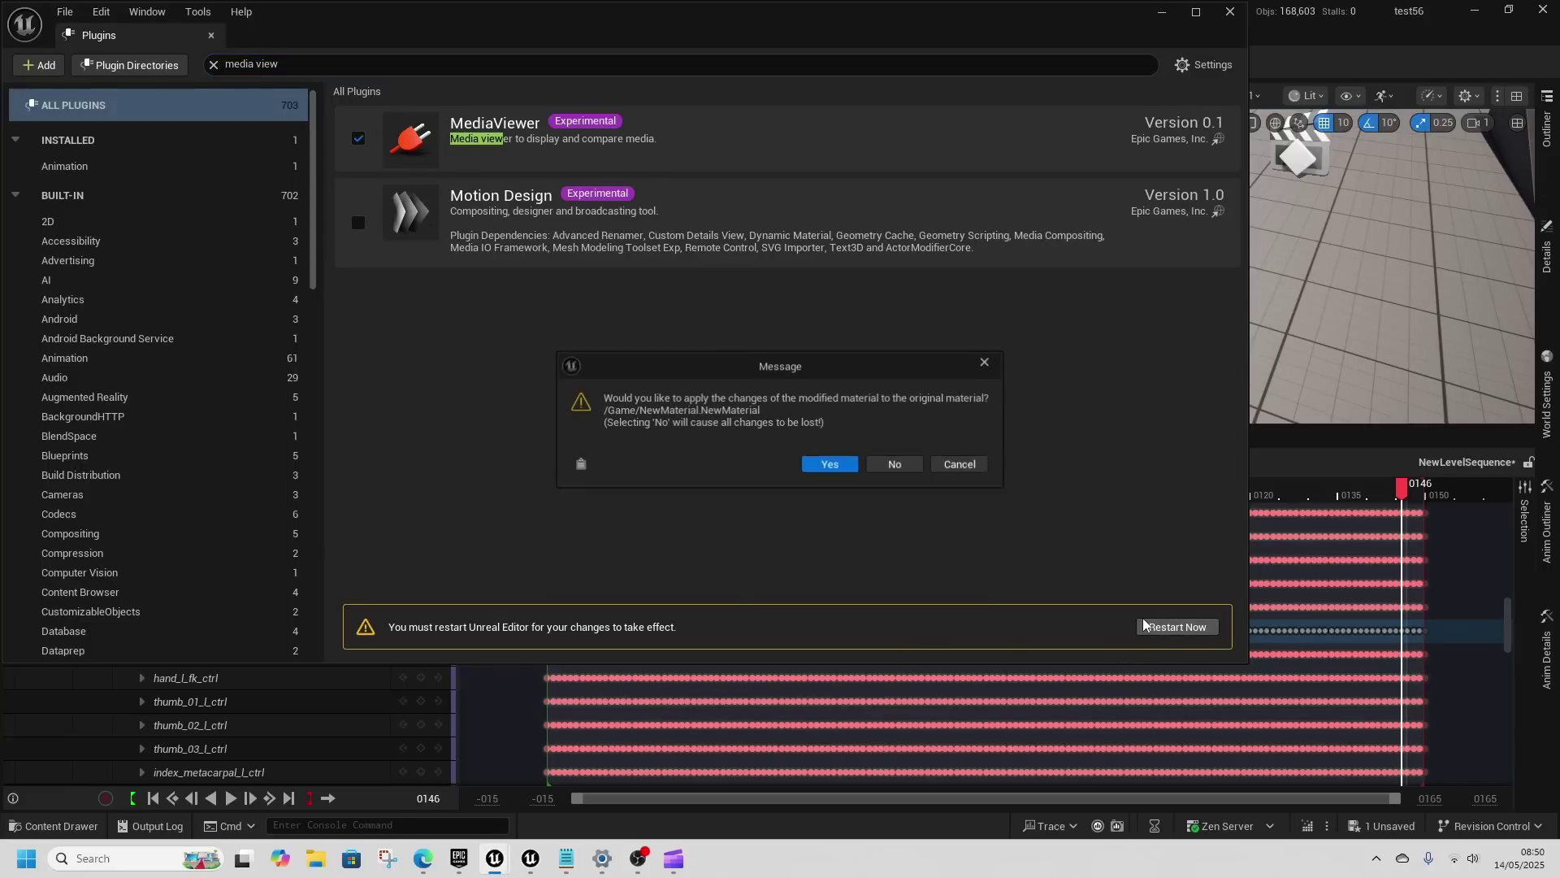
pyautogui.click(835, 463)
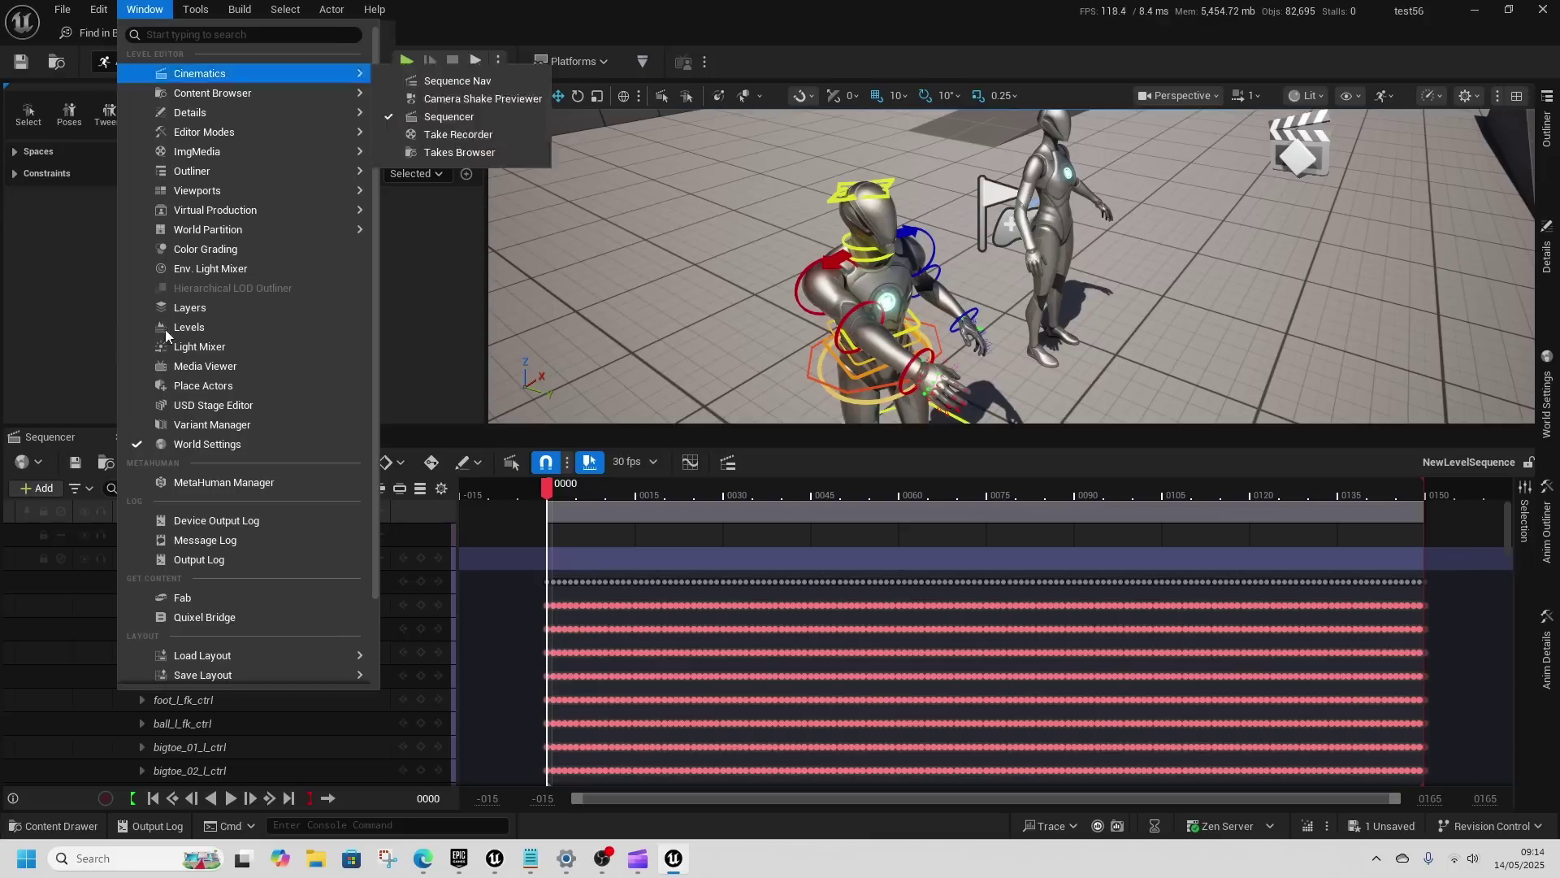
# Step: Open the Media Viewer, dock it beside the level viewport, and narrow the animation tools area to give both more room
pyautogui.click(208, 366)
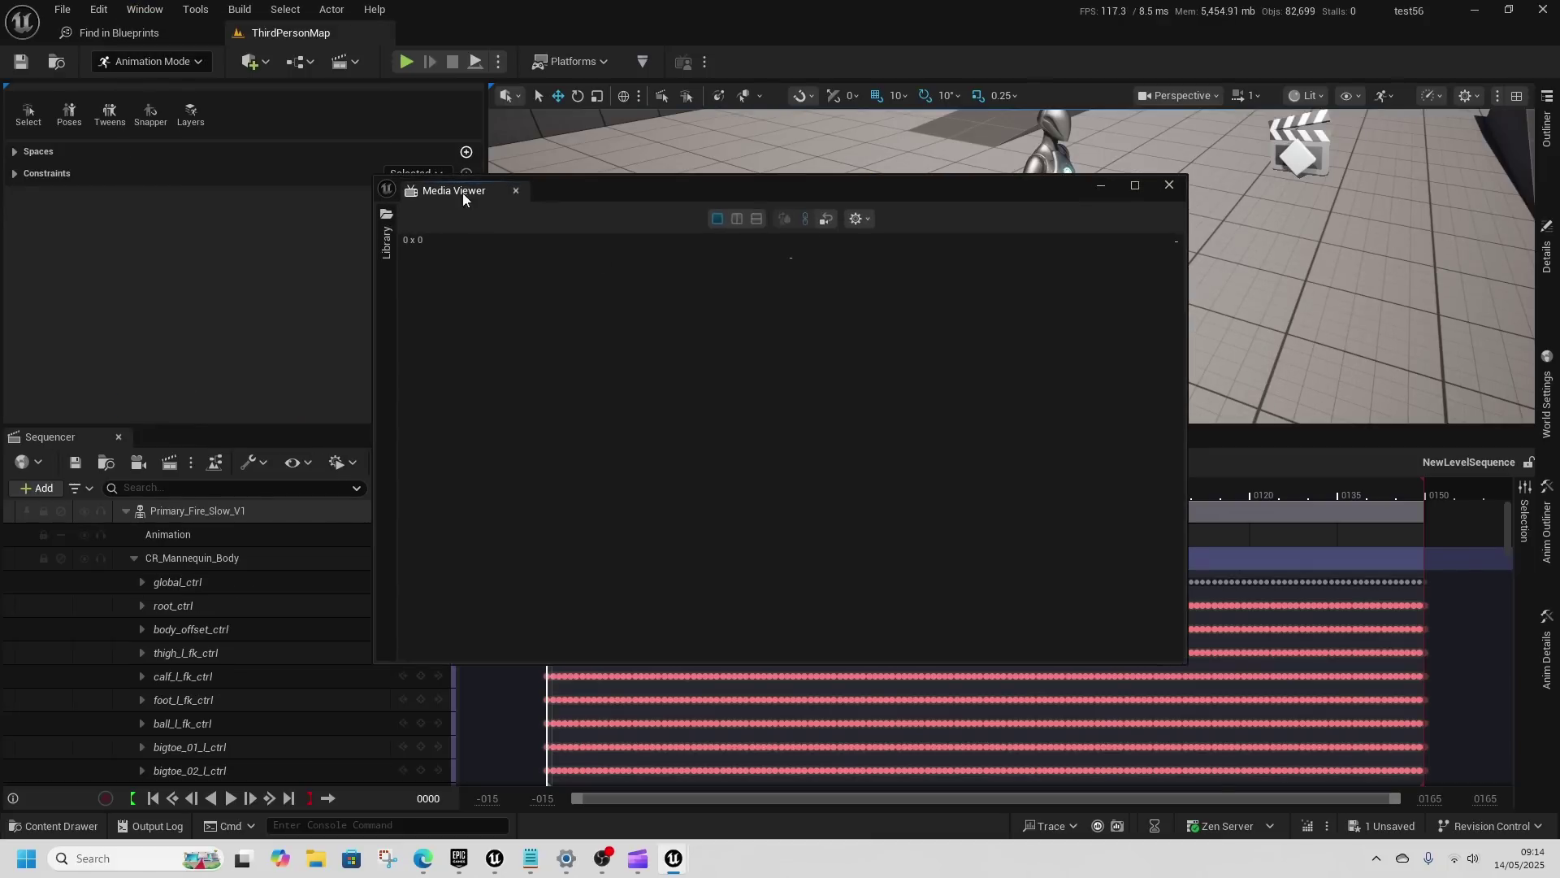
pyautogui.moveTo(463, 199); pyautogui.dragTo(1492, 237)
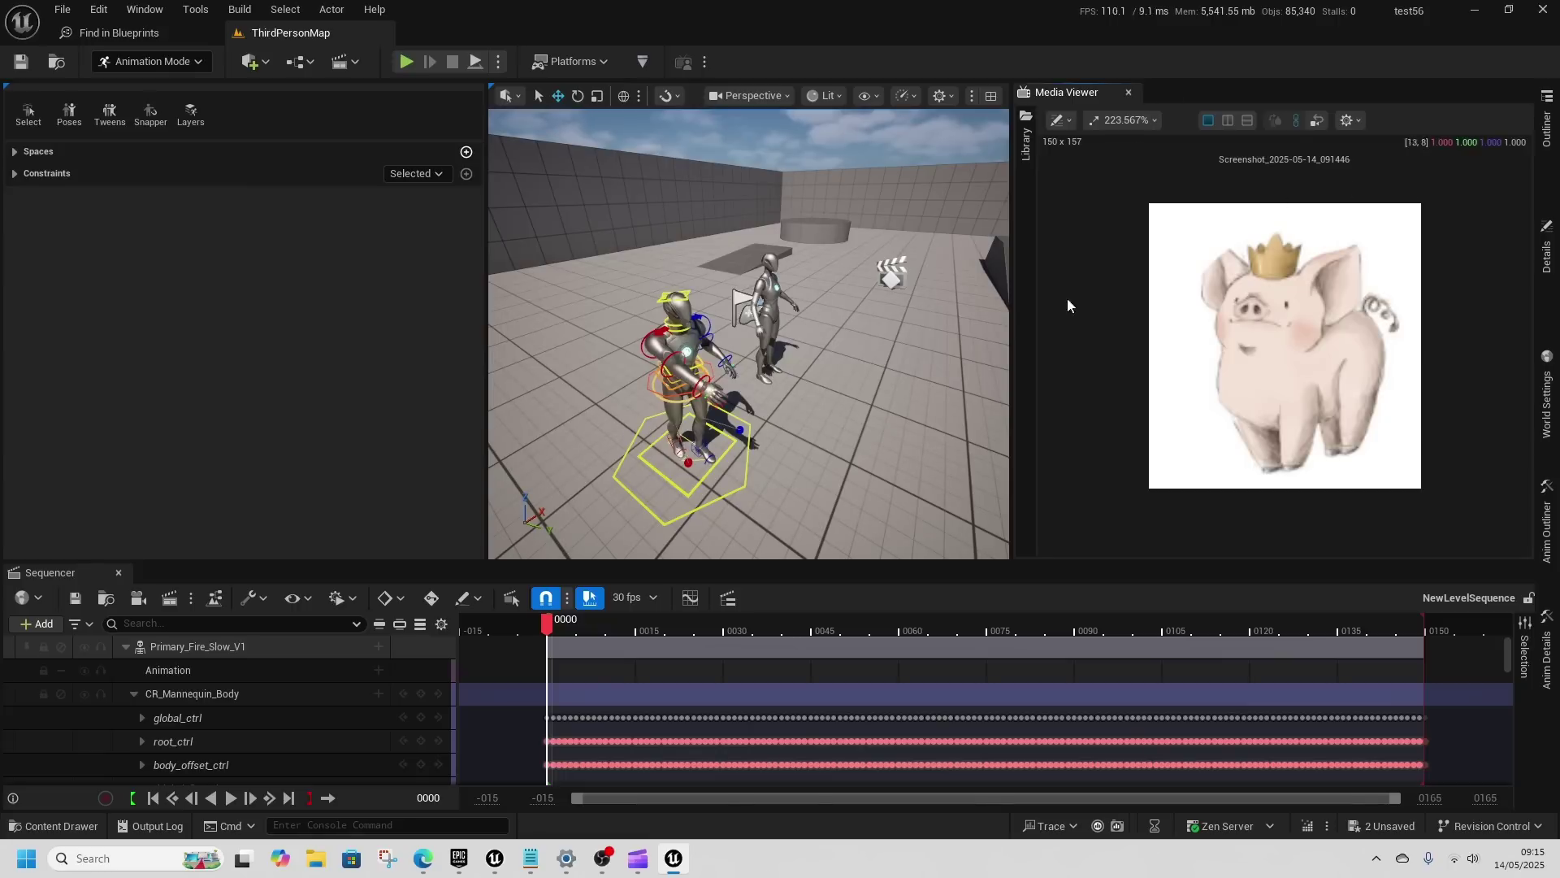
pyautogui.moveTo(485, 220); pyautogui.dragTo(290, 220)
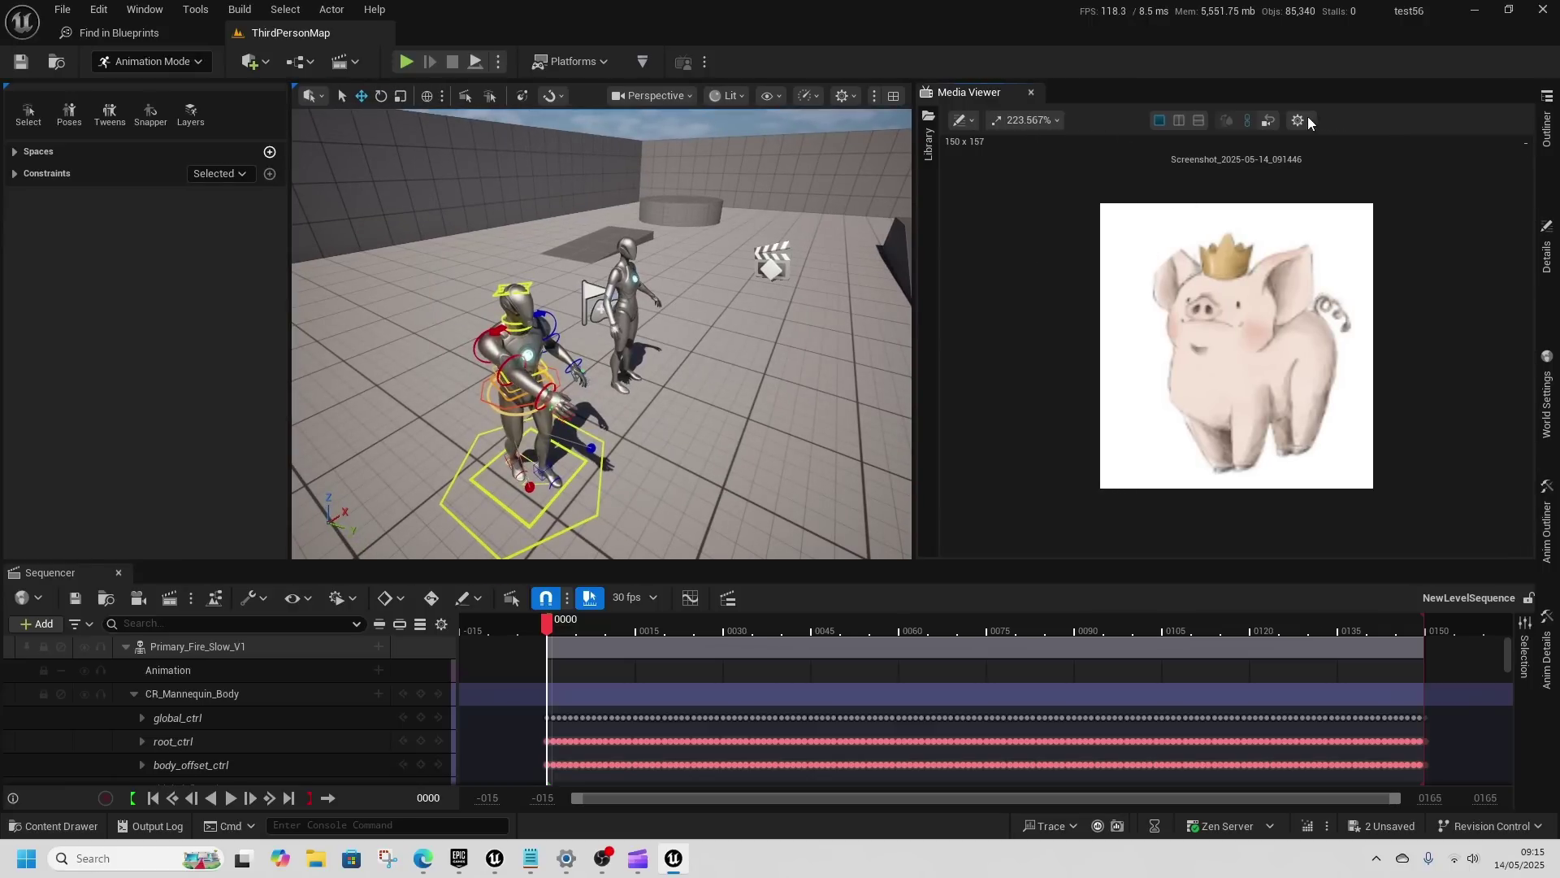
# Step: Set the Media Viewer to a side-by-side A/B comparison and add Viewport0 from its library alongside the pig screenshot
pyautogui.click(1179, 120)
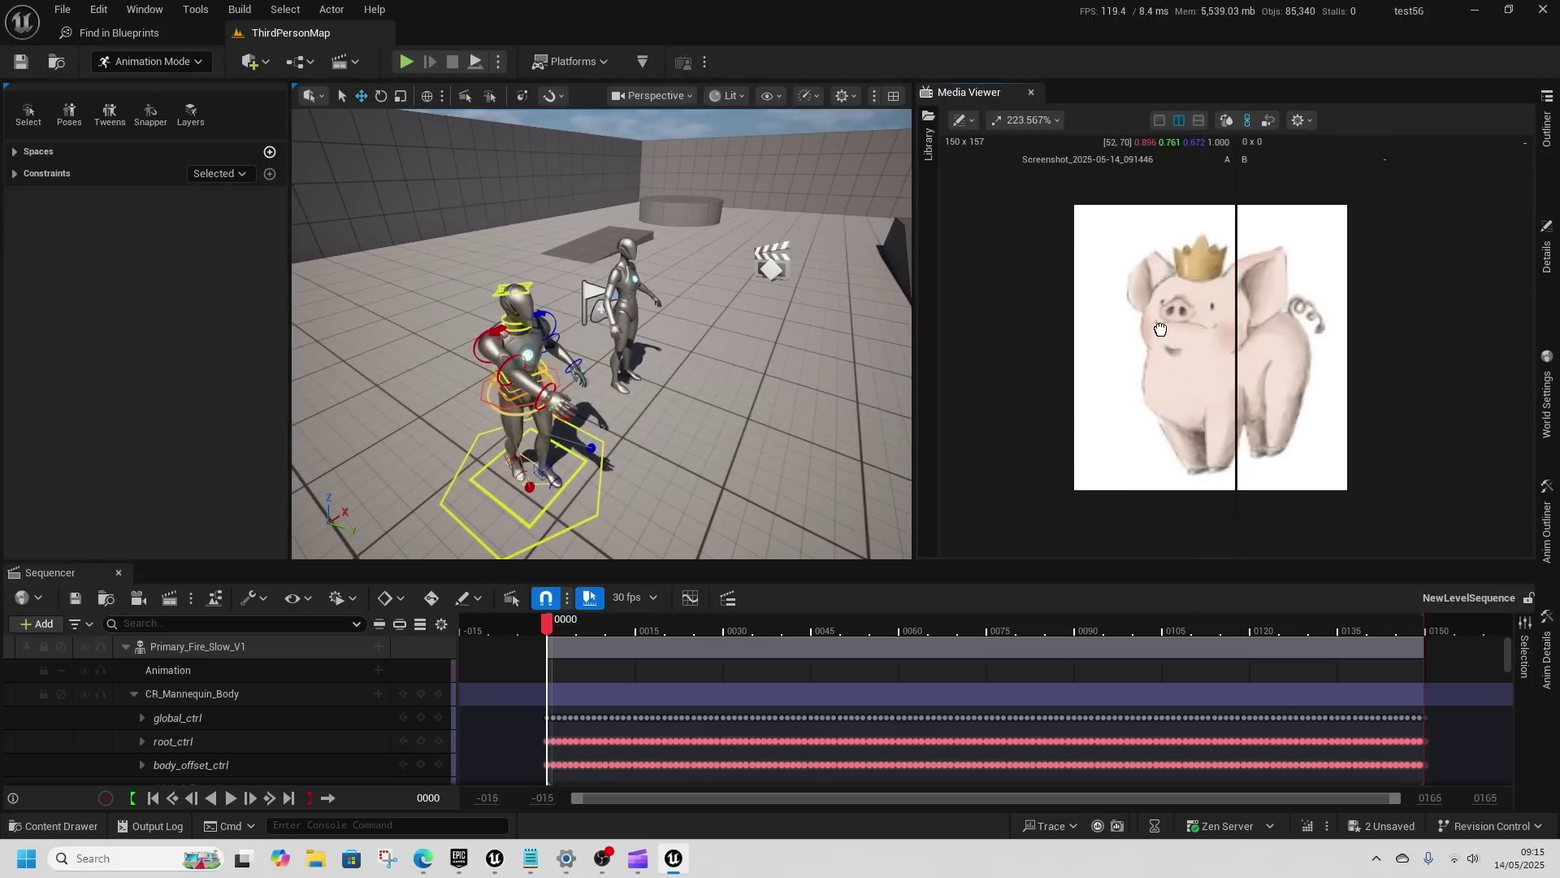
pyautogui.moveTo(1160, 329); pyautogui.dragTo(1204, 319)
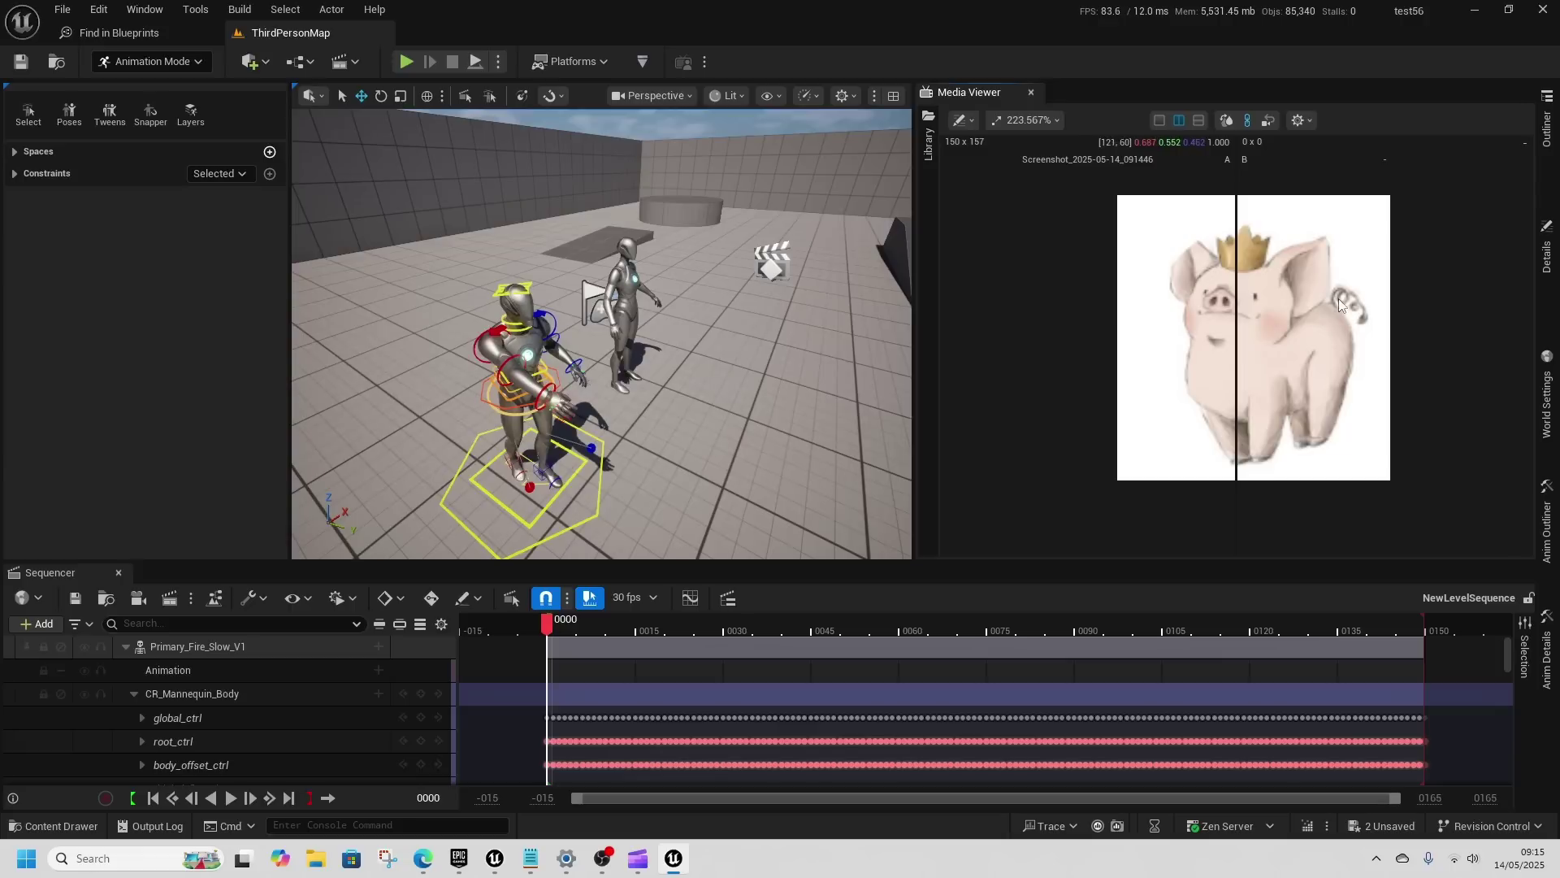
pyautogui.click(927, 142)
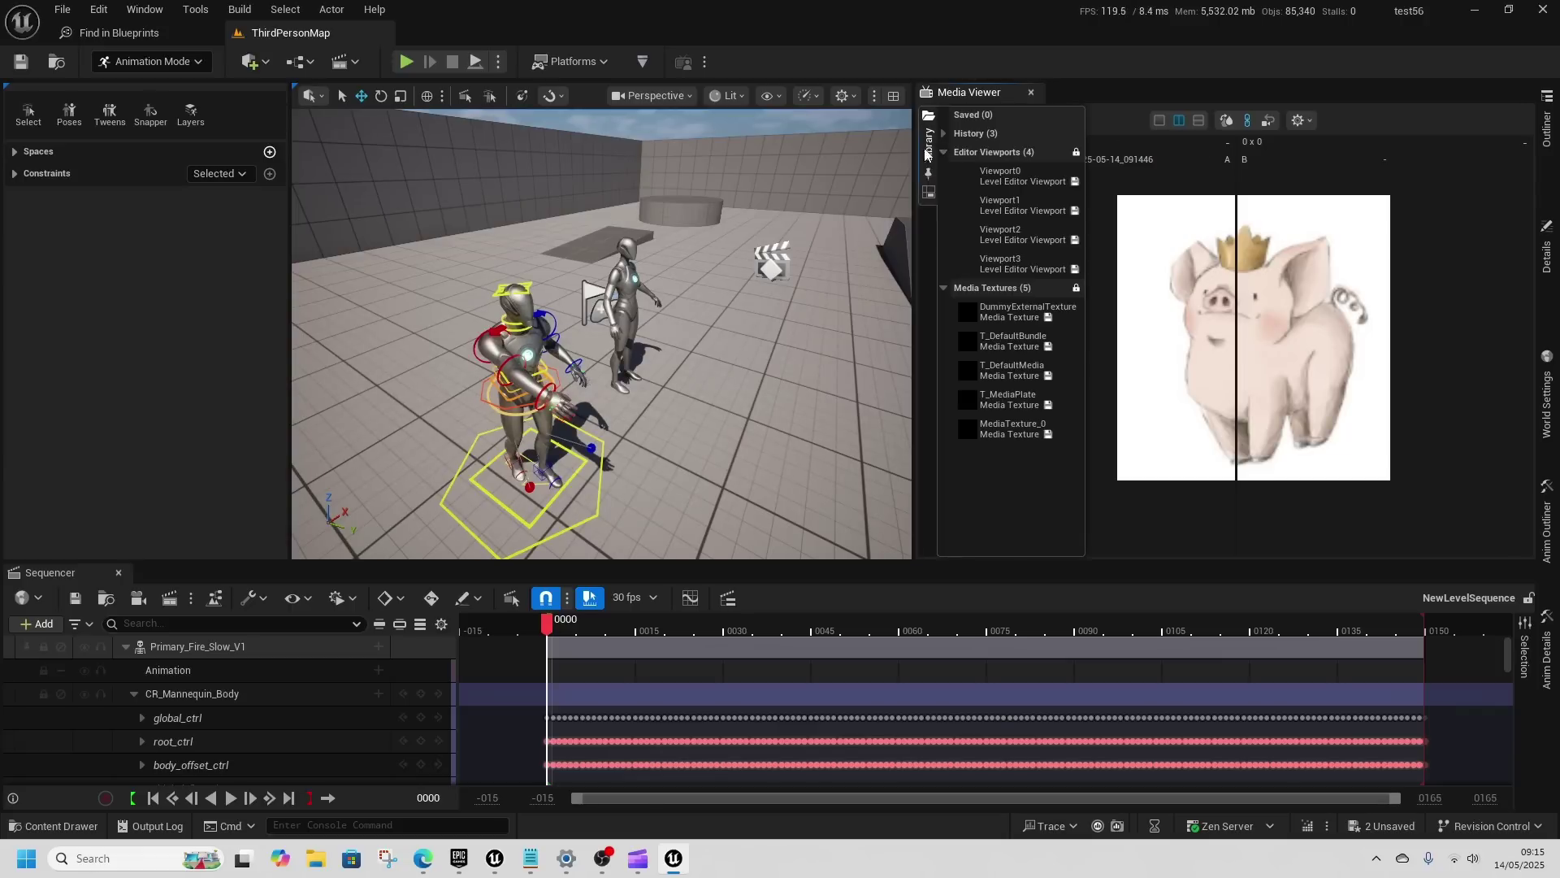
pyautogui.moveTo(1007, 176); pyautogui.dragTo(1228, 329)
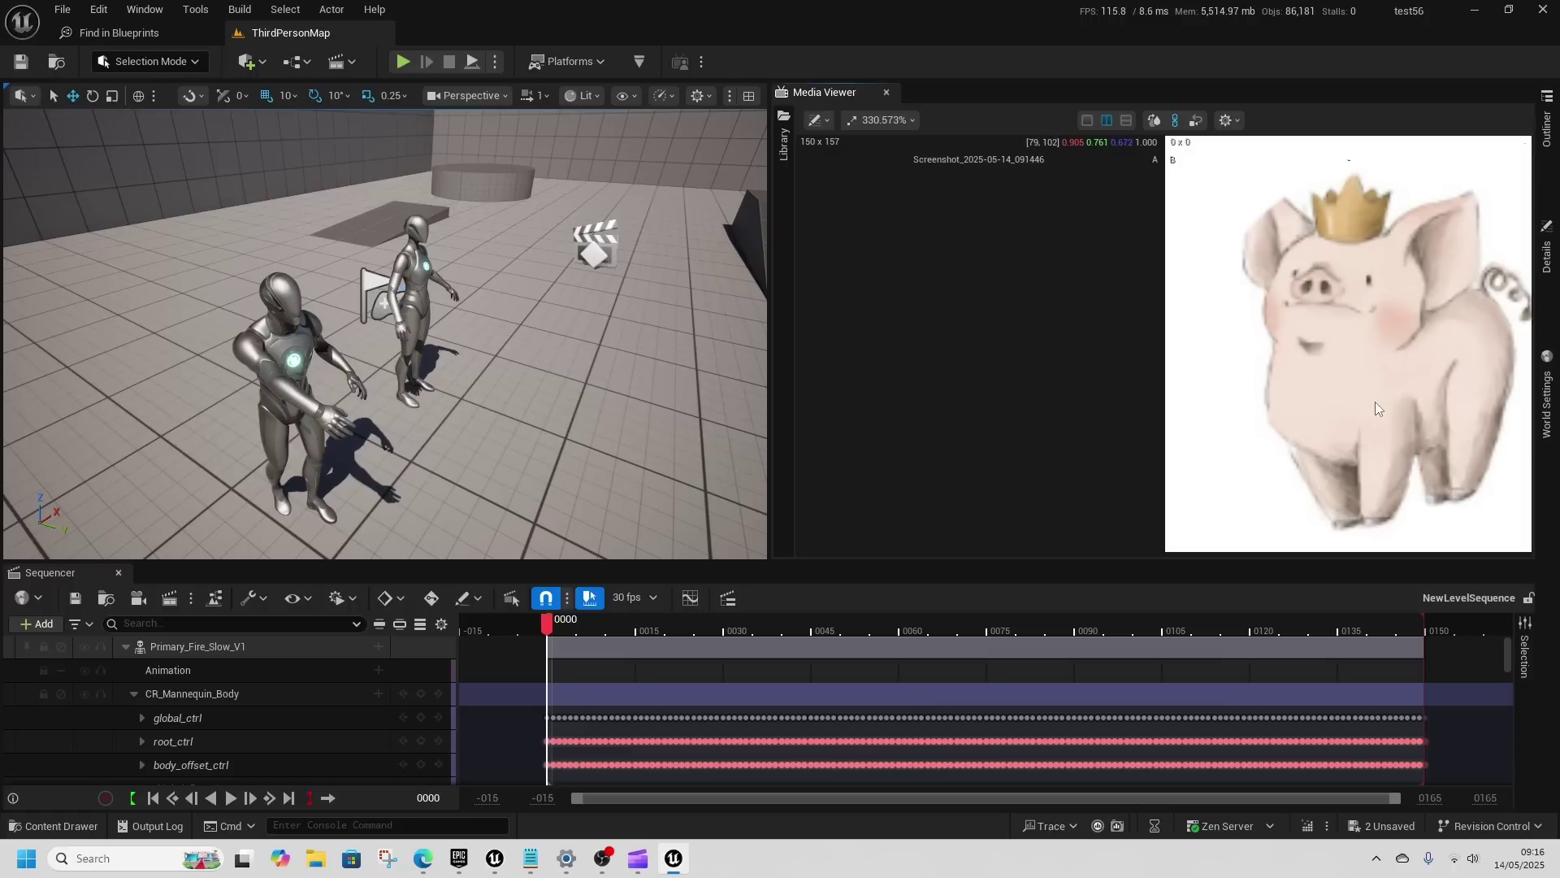
pyautogui.click(1156, 121)
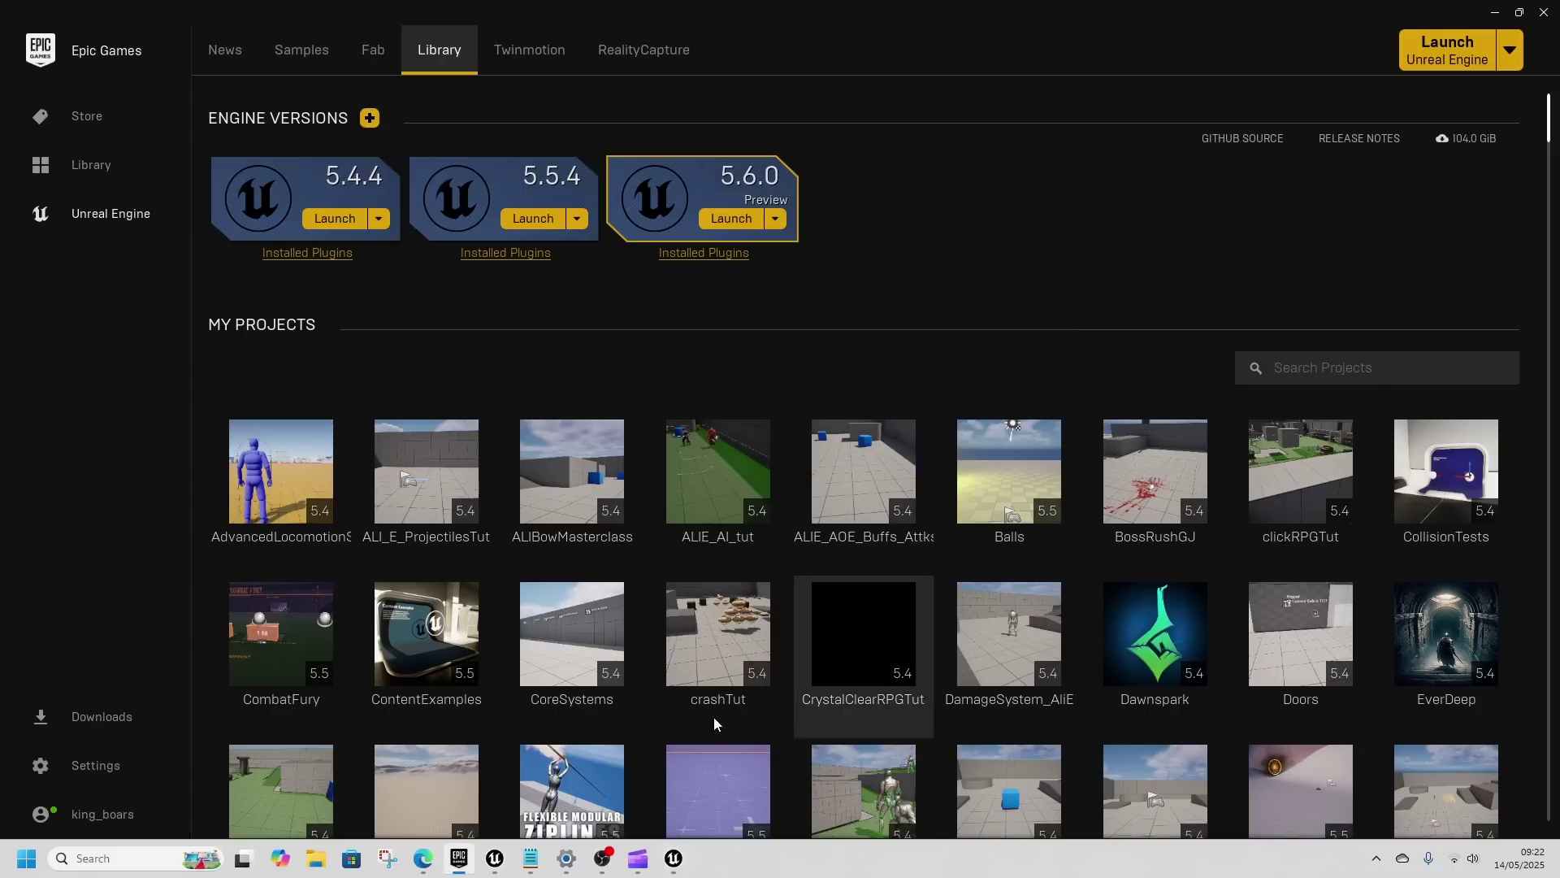
# Step: Switch to the Unreal Project Browser and show the Games project templates
pyautogui.moveTo(673, 859)
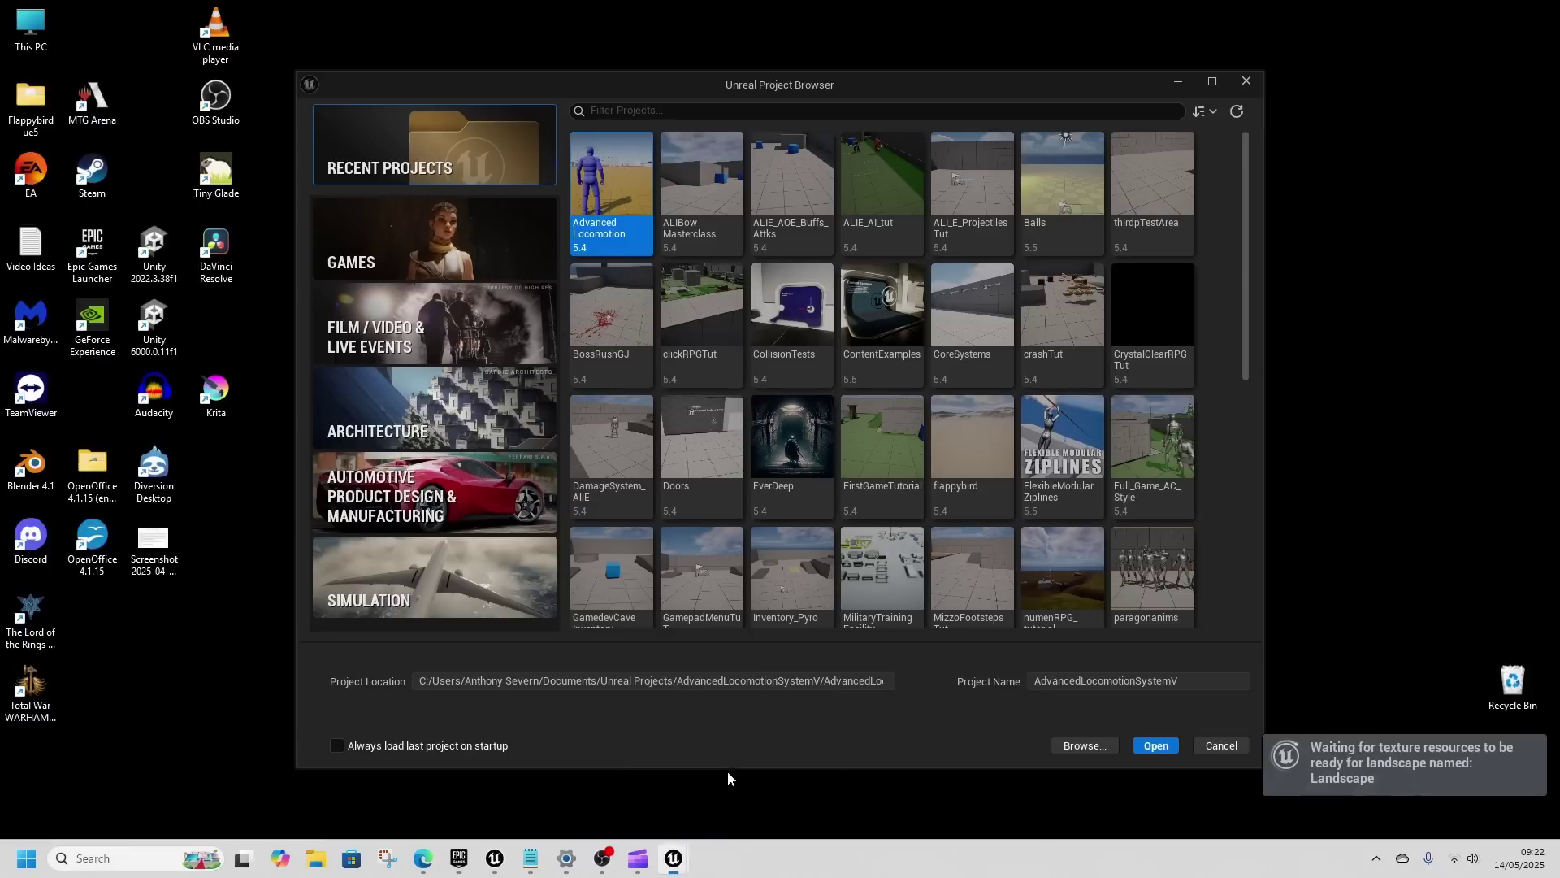
pyautogui.click(732, 772)
pyautogui.click(490, 253)
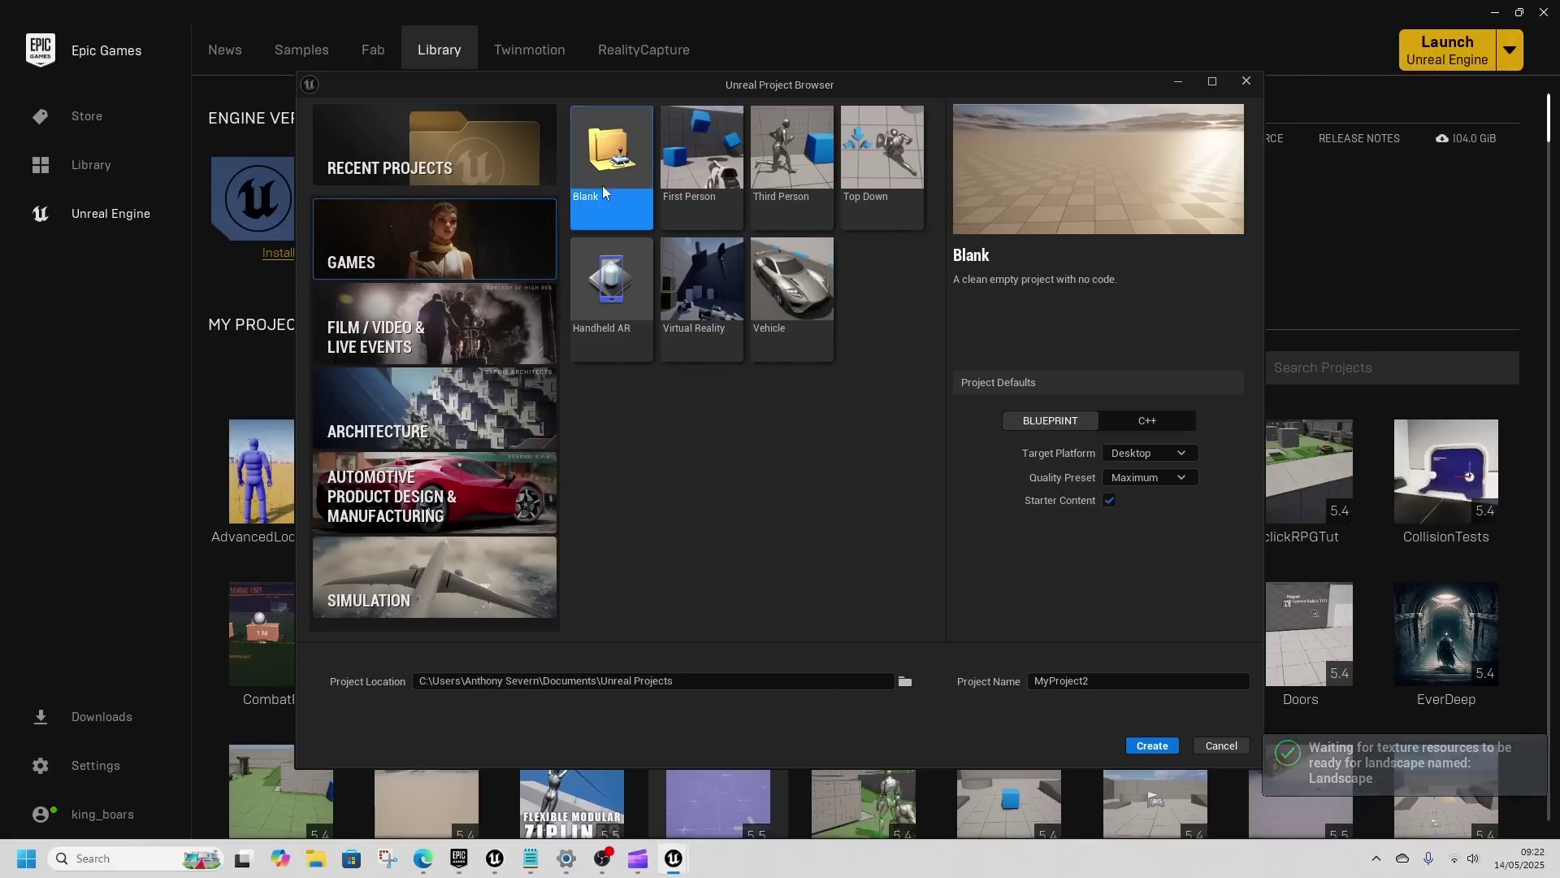